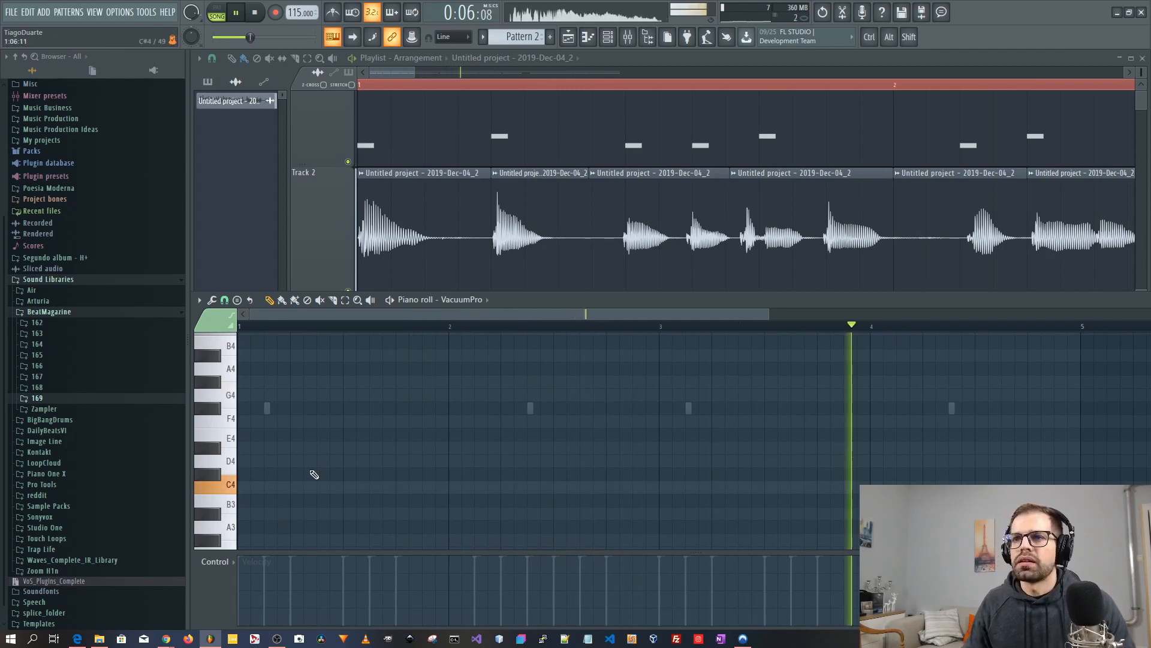
Step: Draw a C4 note at the start of bar 1 with a length of 0:01:16 and check it in playback
left_click(234, 485)
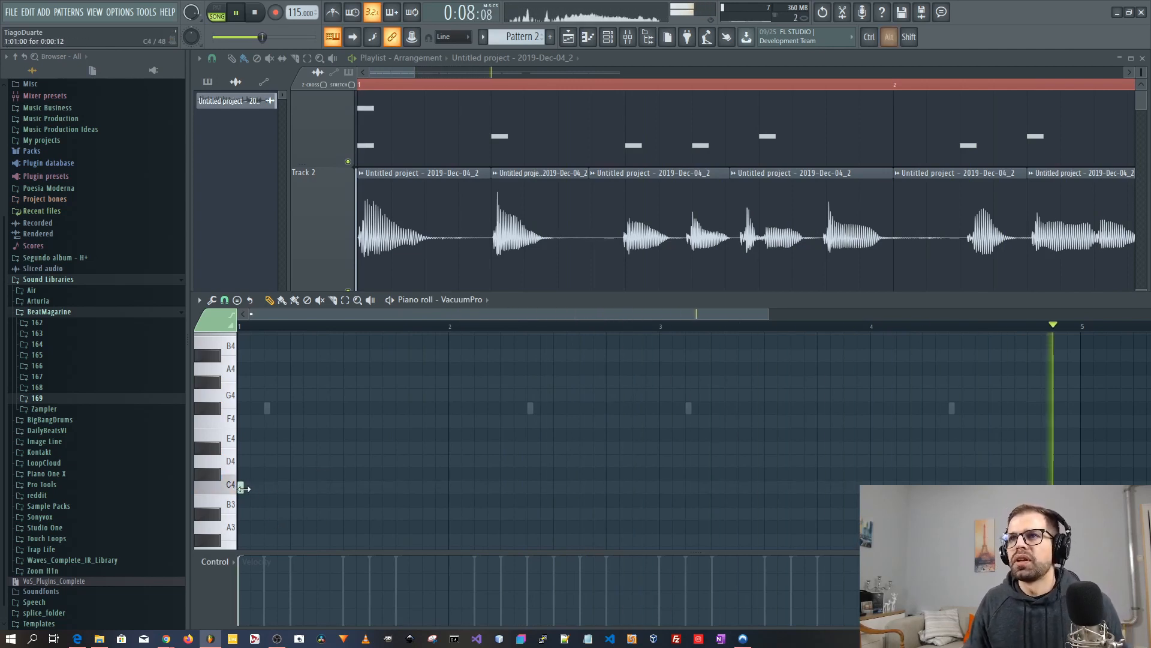
left_click_drag(242, 489, 259, 488)
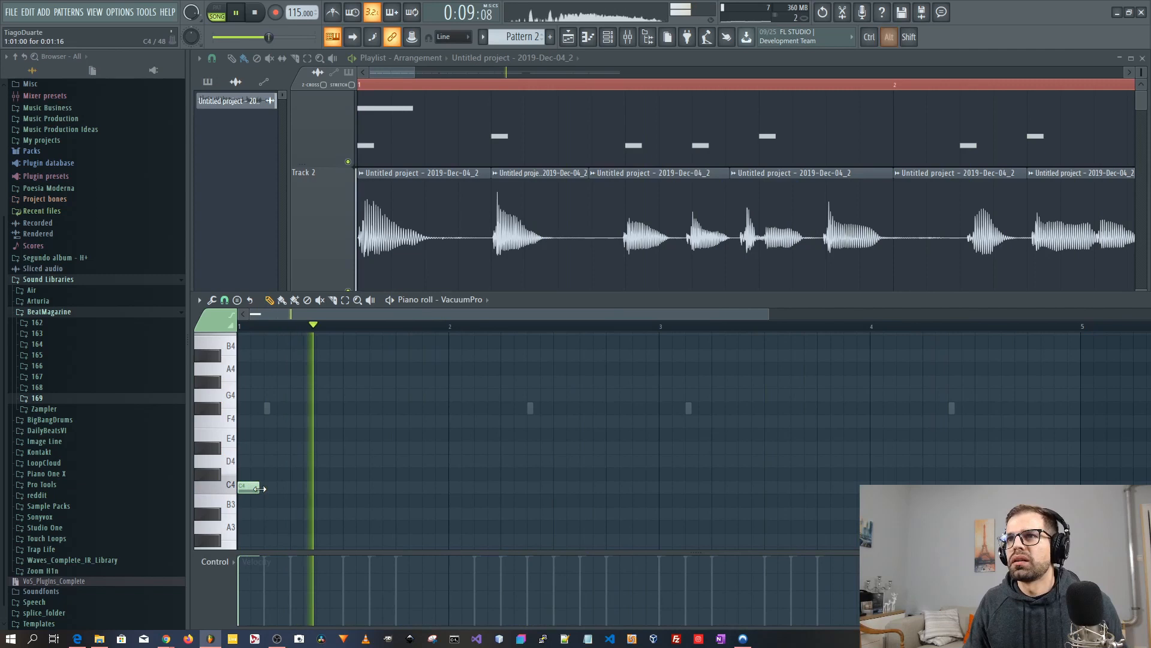
left_click(256, 572)
key("space")
key("space")
key("space")
key("space")
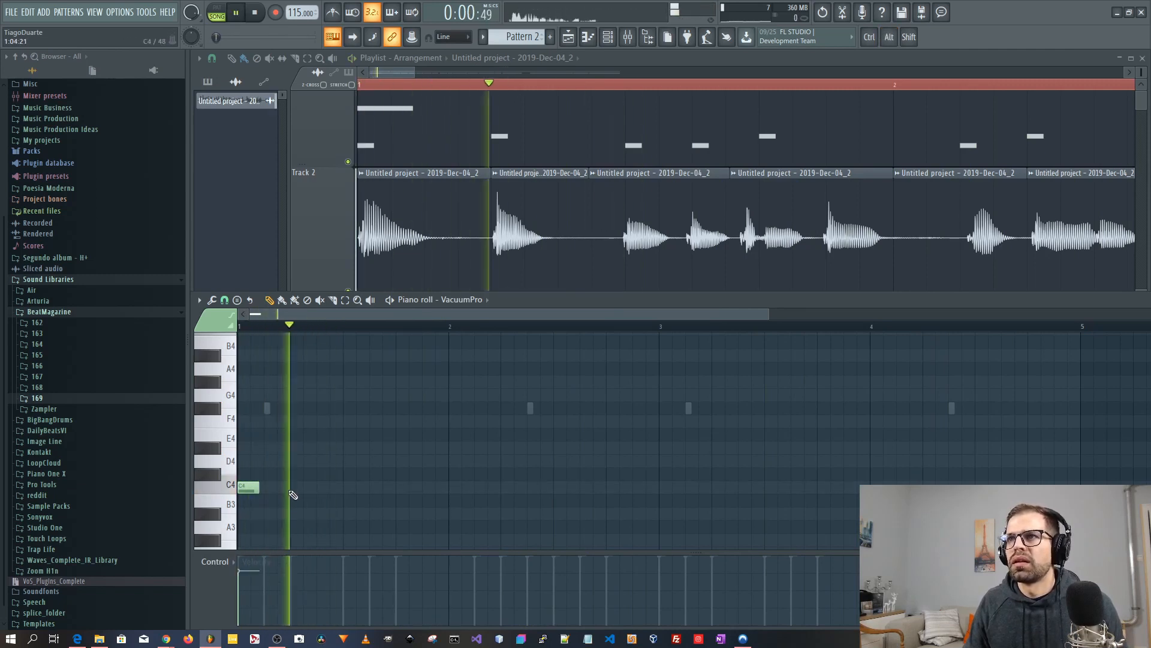
Step: Add a second note at 1:05:00 in the melody, raise it to D#4 and play it back
left_click(294, 490)
key("space")
left_click_drag(297, 487, 296, 463)
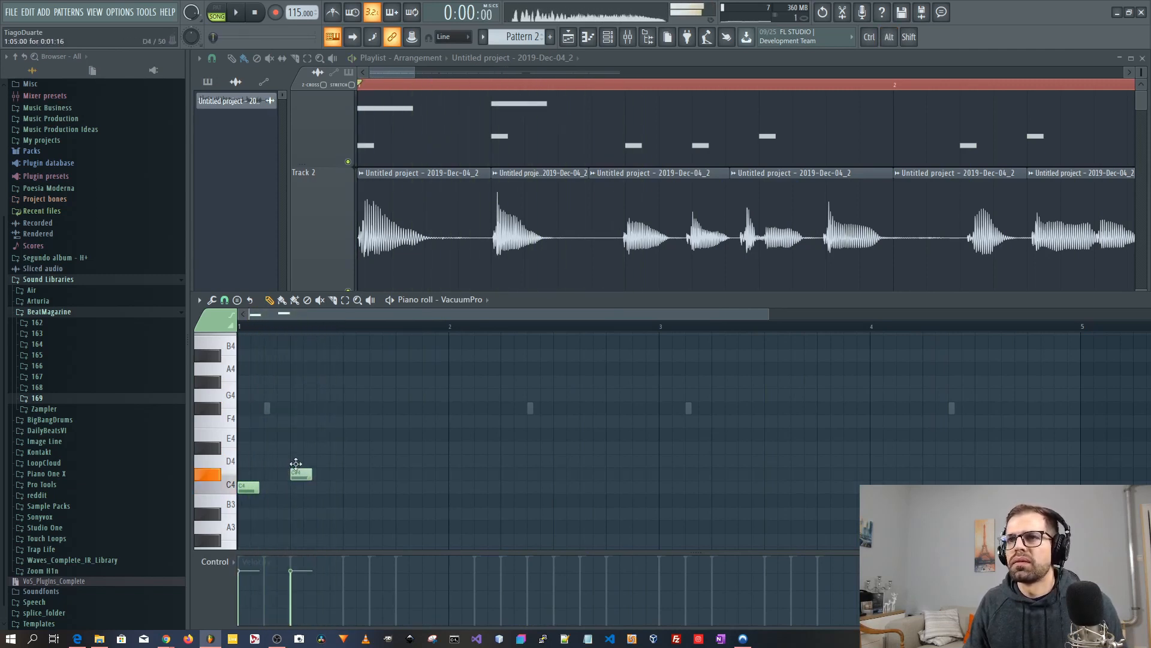
key("space")
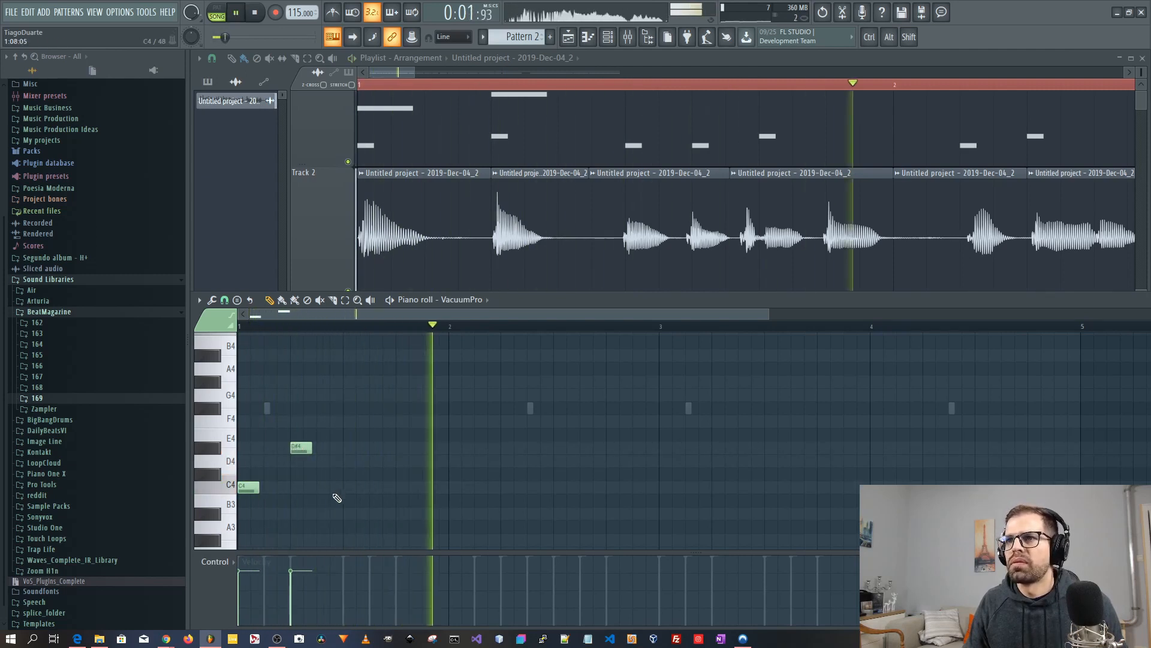
Step: Add C4 notes at 1:09:00 and 1:11:00, a D#4 note at 1:13:00 and a short F4 note just before it
key("space")
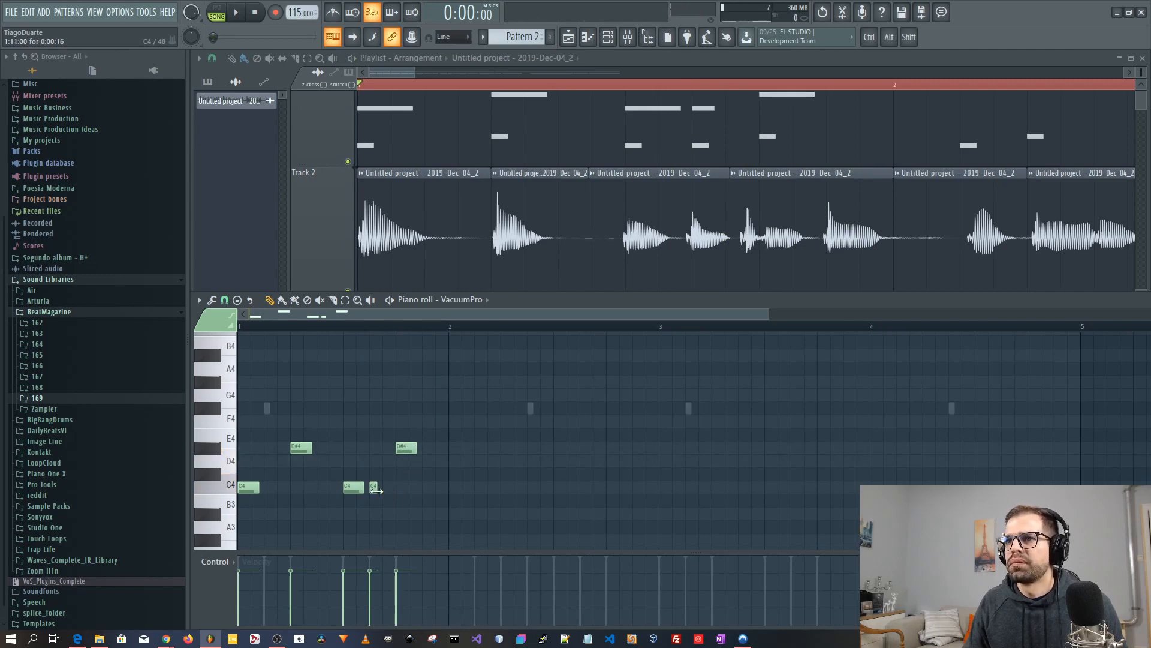
scroll(386, 491, "up", 4, "ctrl")
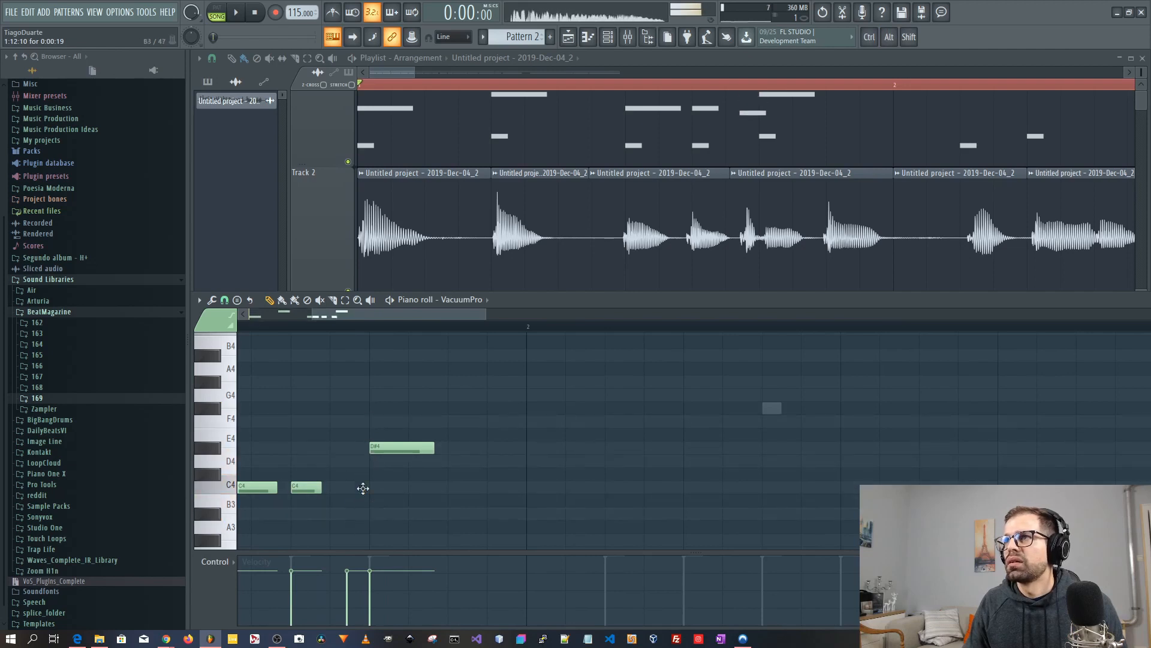
scroll(745, 244, "up", 2)
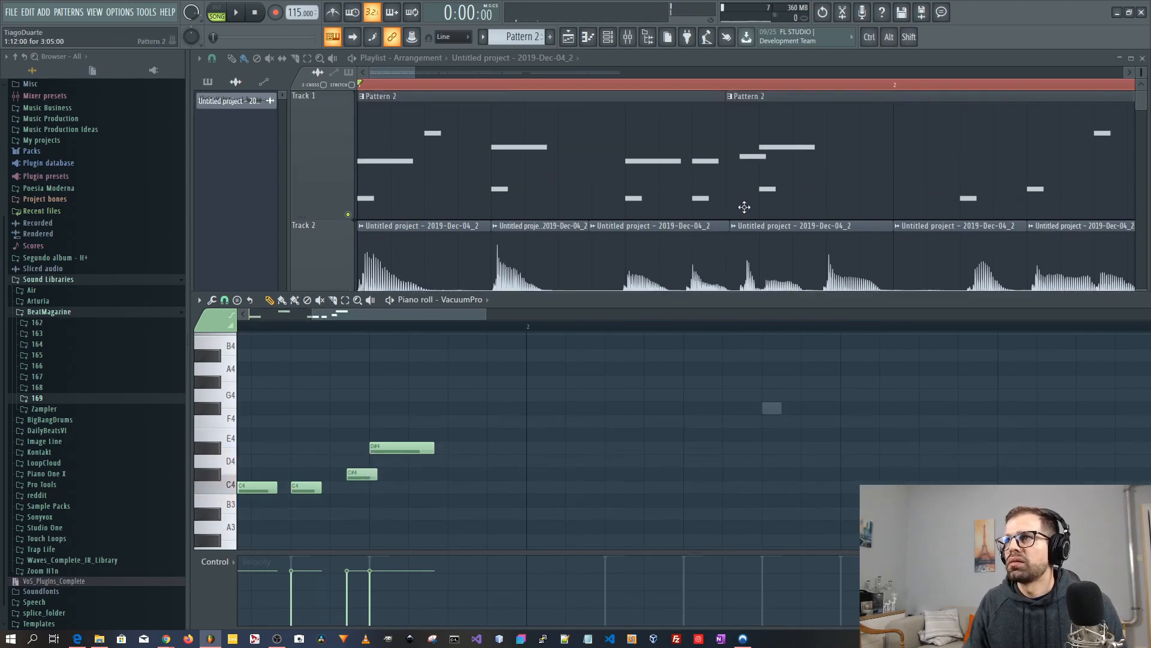
scroll(744, 207, "down", 3, "alt")
scroll(746, 206, "up", 2, "ctrl")
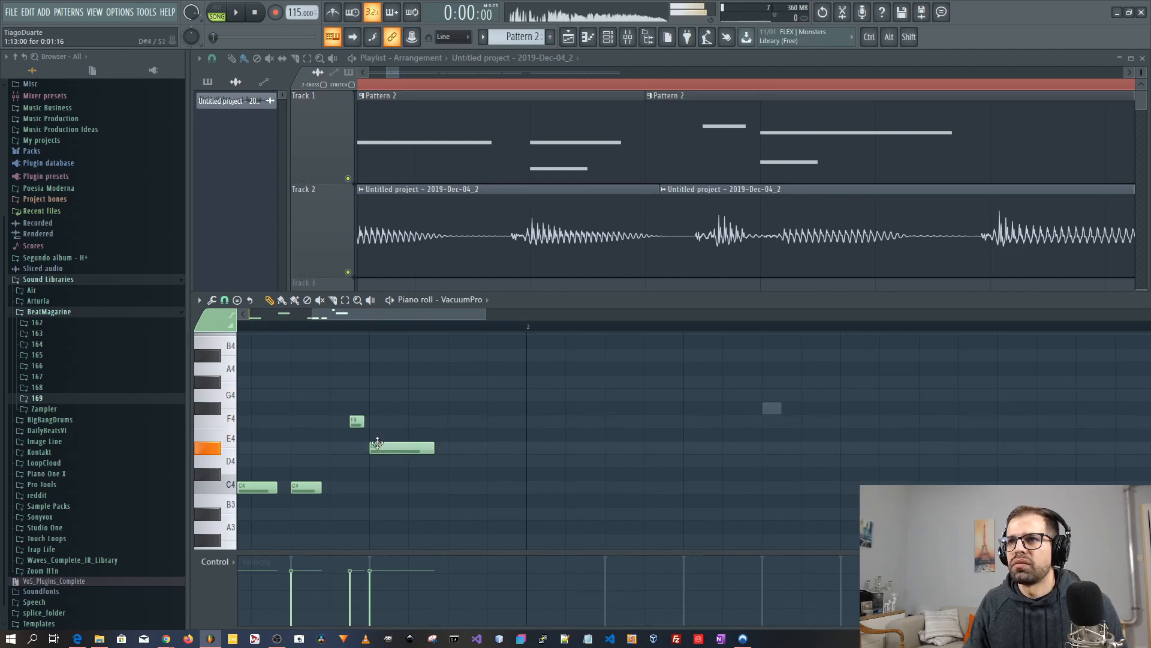
Step: Raise the short note at 1:11:00 to D#4 and add a D4 note at 1:15:00 during playback
key("space")
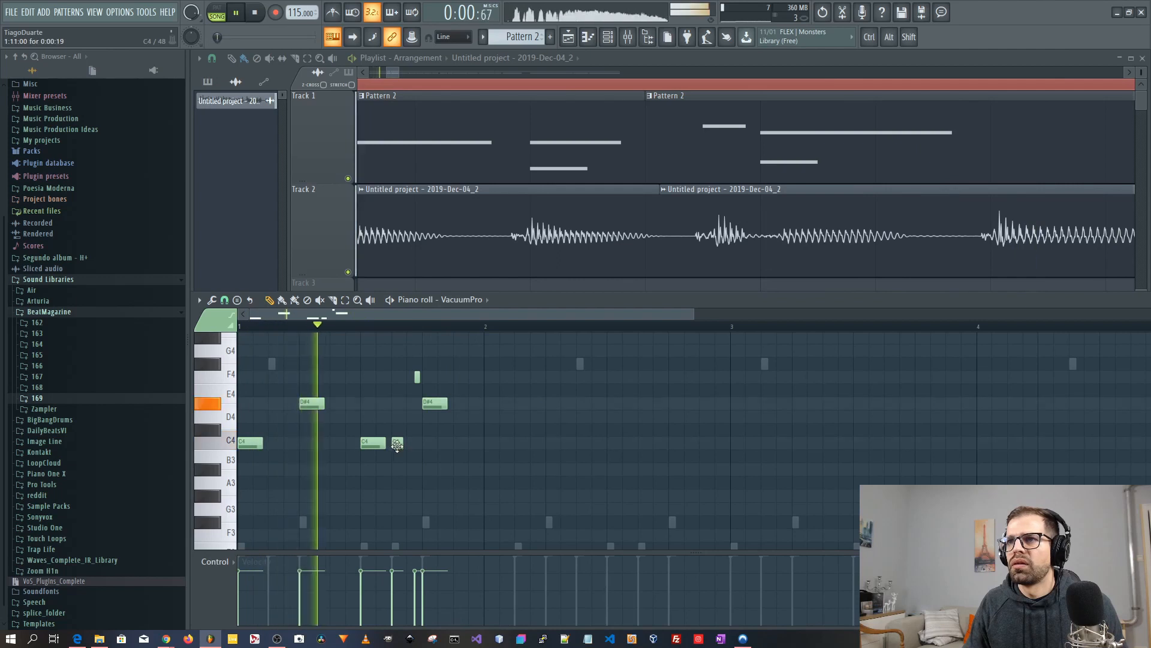
left_click_drag(397, 442, 397, 405)
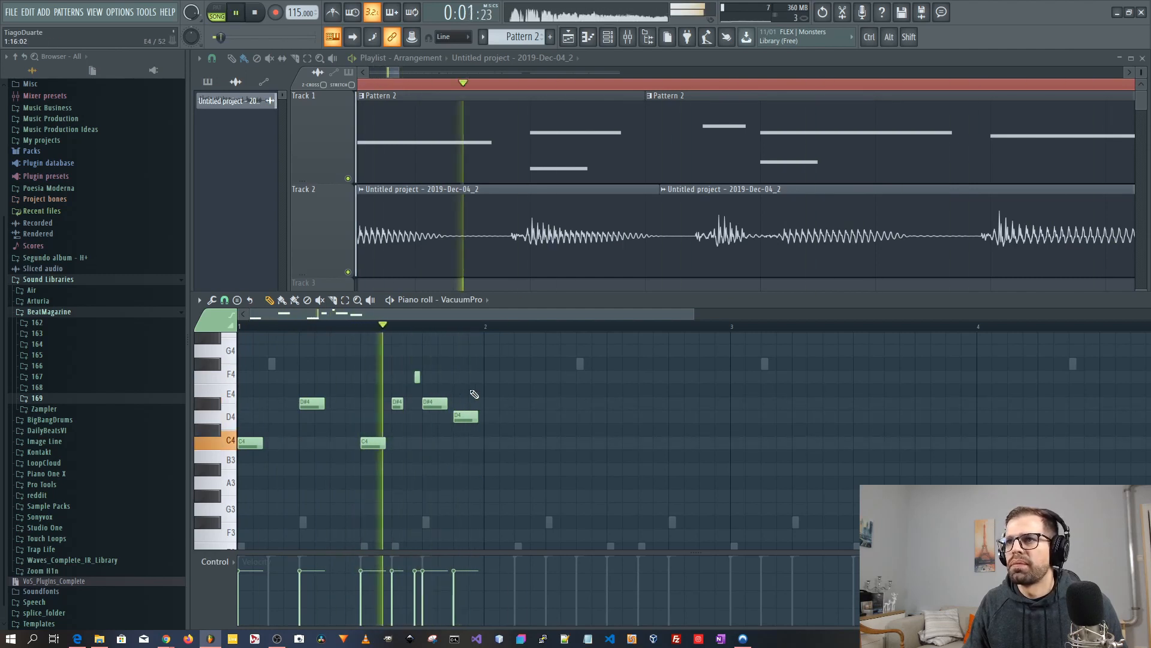
Step: Compare the melody with Track 2 muted and unmuted, and lower the note at 1:05:00 to C4
left_click(348, 272)
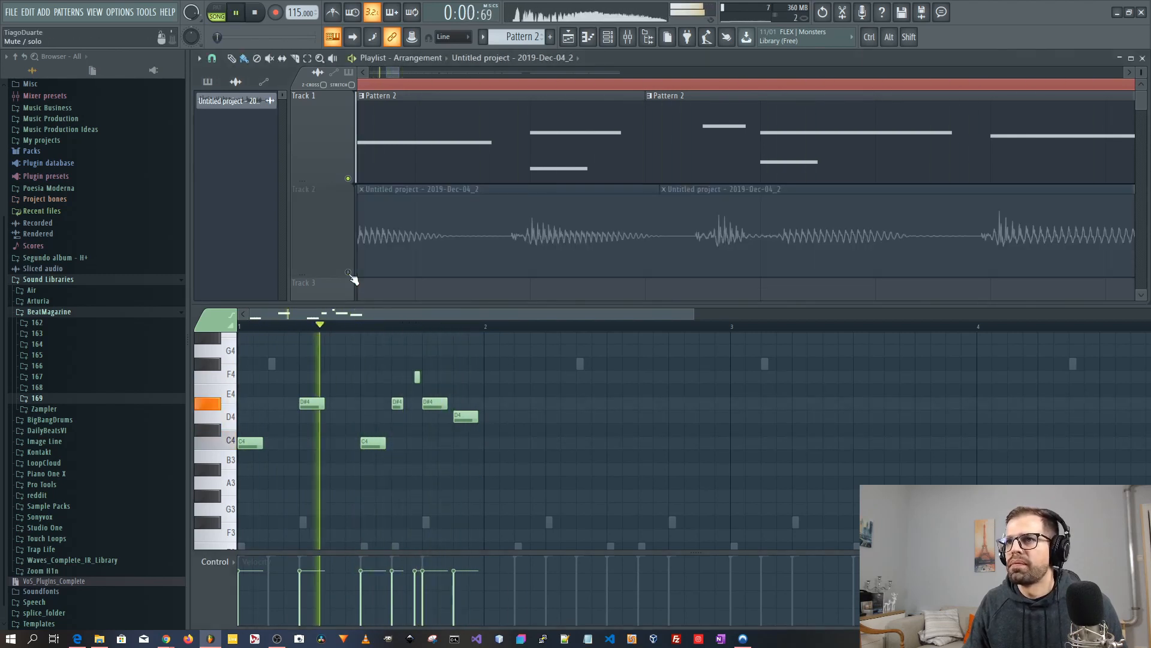
key("space")
left_click(348, 273)
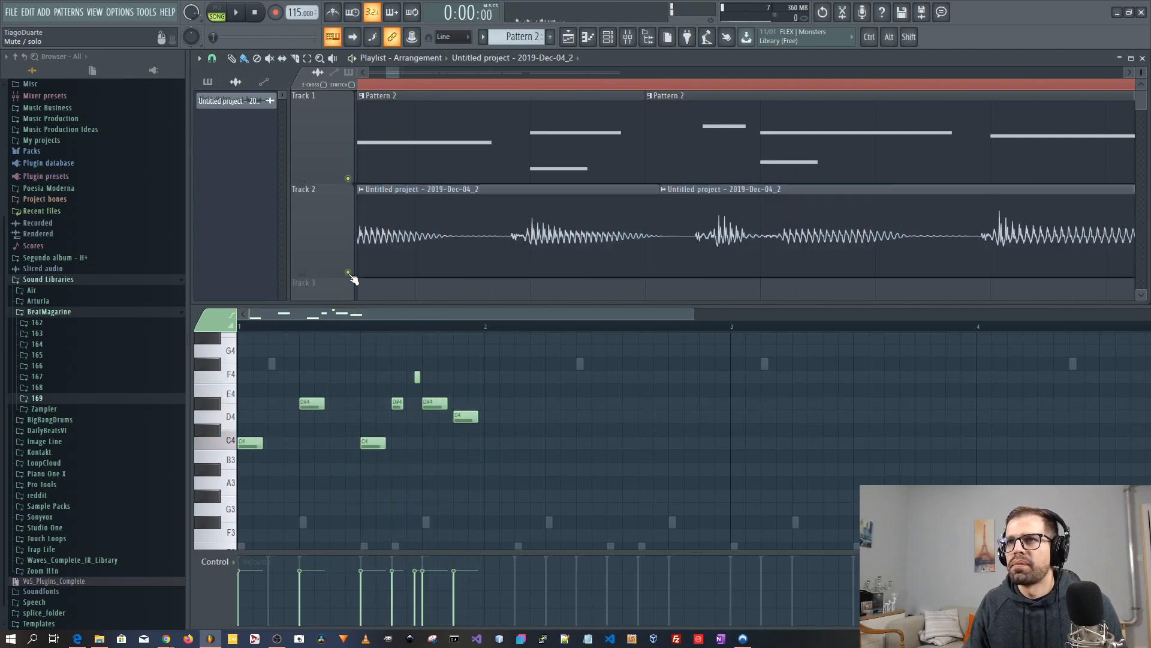
key("space")
left_click_drag(323, 407, 323, 449)
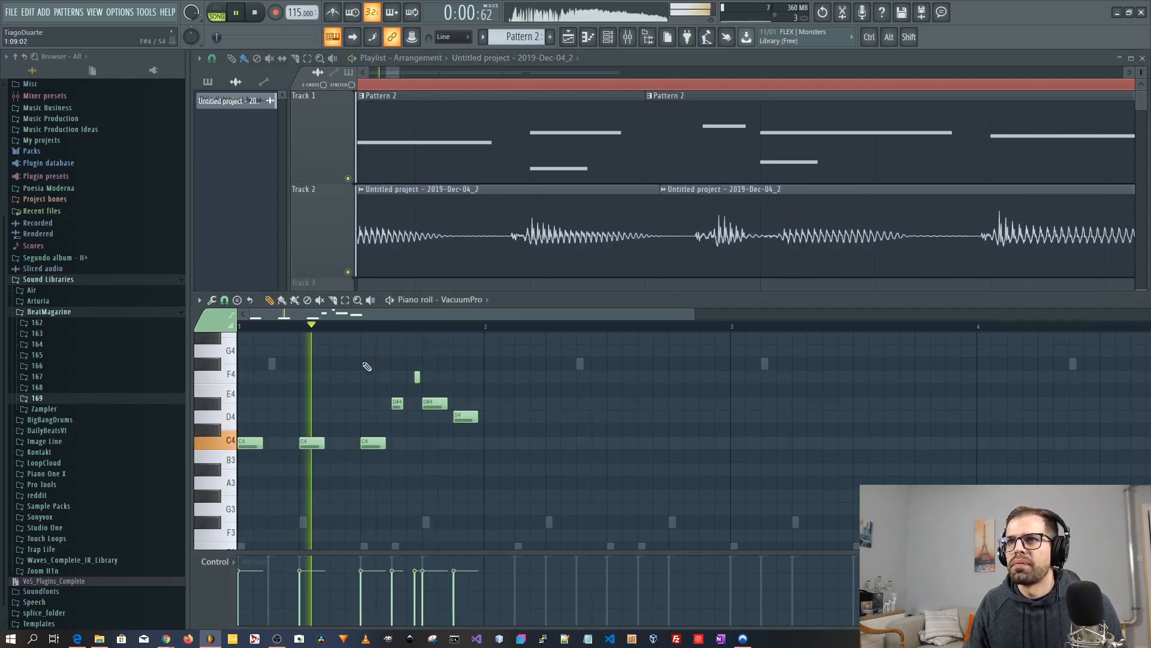
Step: Mute Track 2 and replay the bar 1 melody without the recording
left_click(350, 273)
key("space")
key("space")
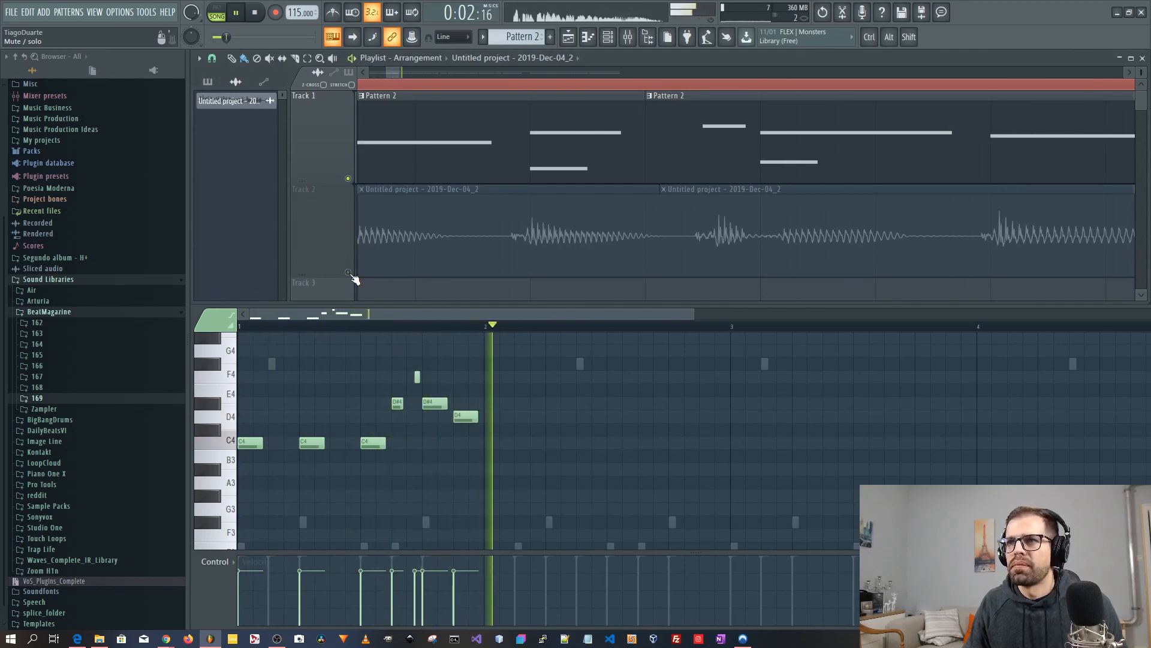
Step: Play bars 3 and 4 of the arrangement to compare the repeated melody with the Track 2 recording
scroll(418, 441, "up", 4)
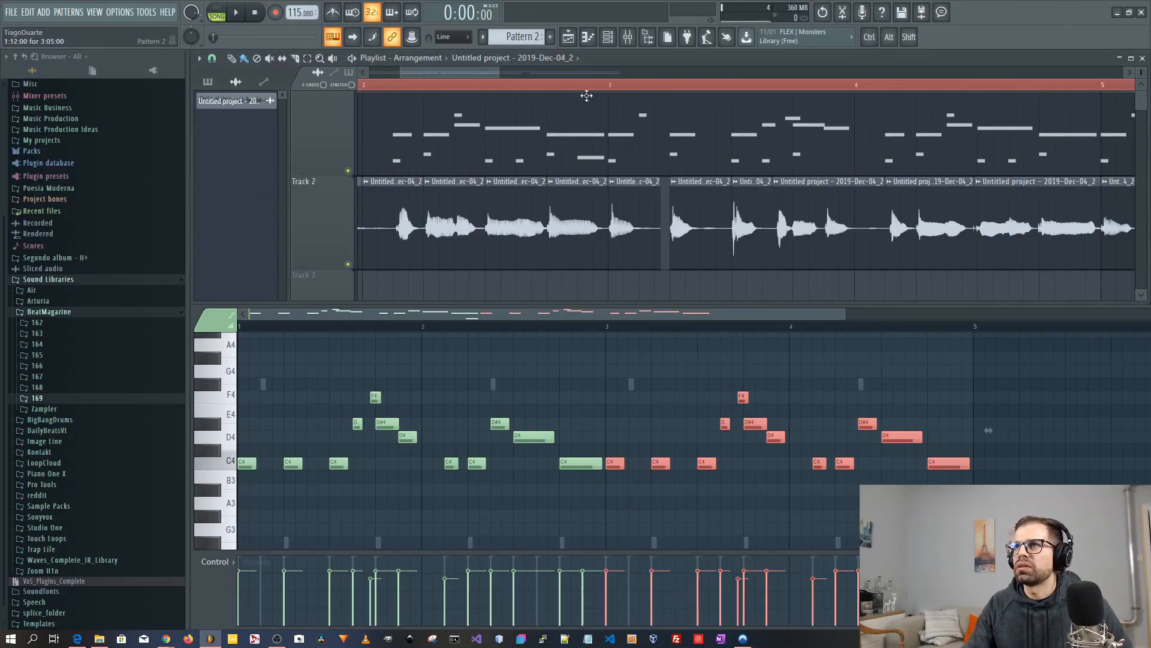
key("space")
scroll(815, 205, "up", 3, "ctrl")
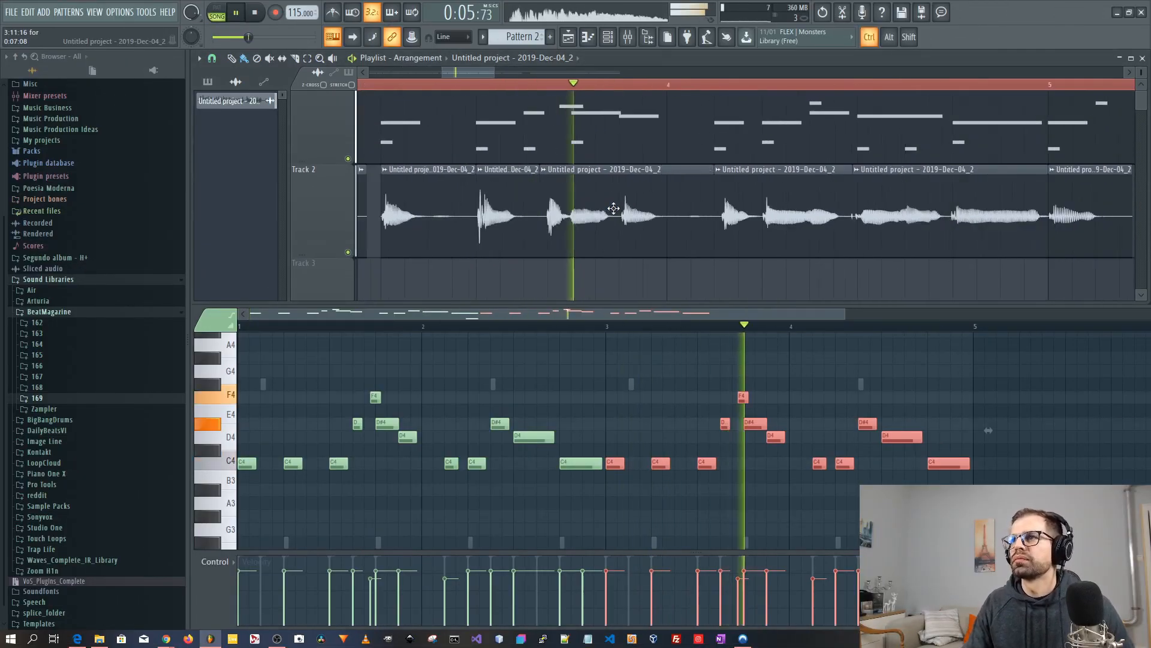
scroll(672, 225, "up", 2, "ctrl")
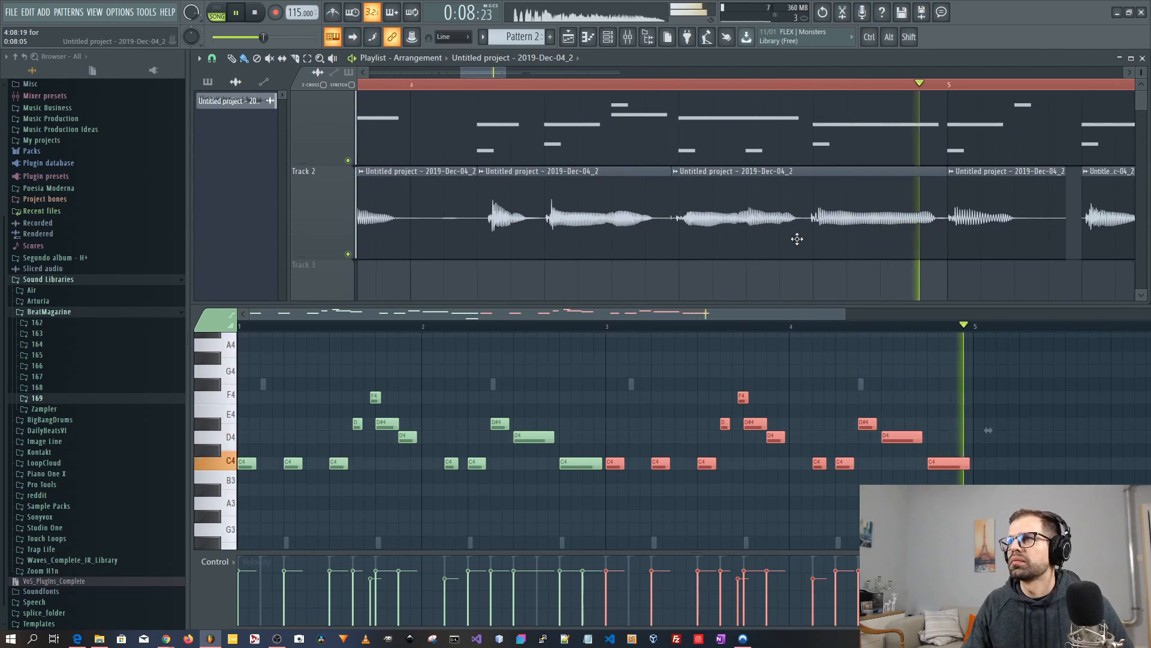
key("space")
key("space")
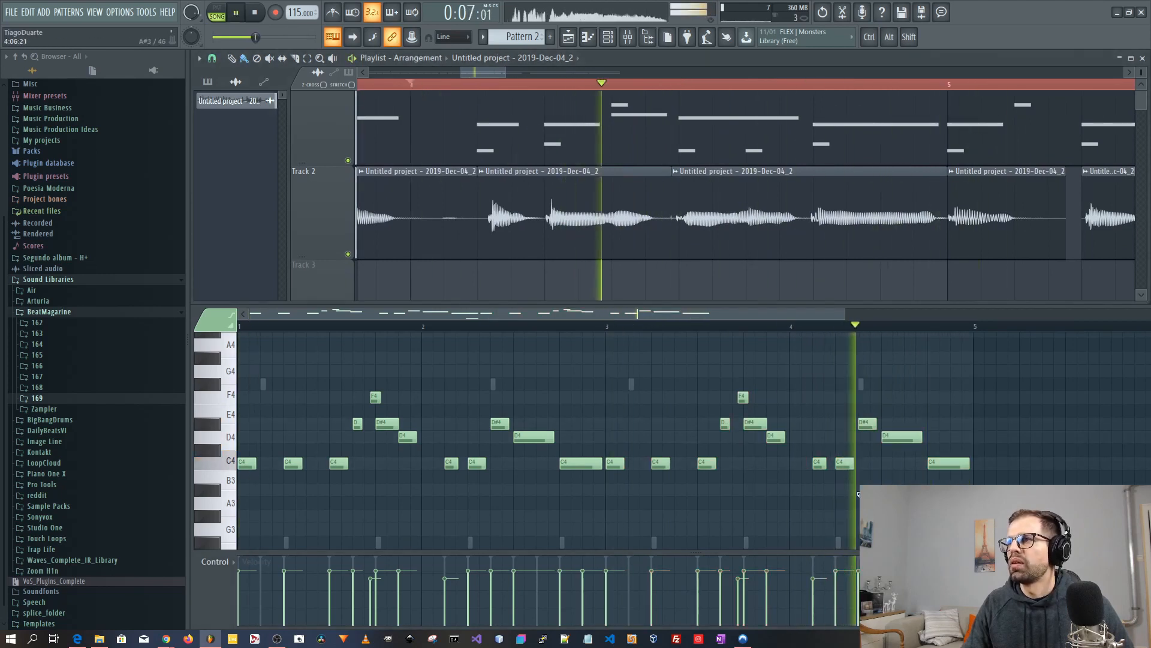
Step: Change the bar 4 notes at 4:05:00, 4:07:00, 4:09:00 and 4:13:00 to D#4, F4, D#4 and D4
key("space")
left_click_drag(842, 461, 842, 433)
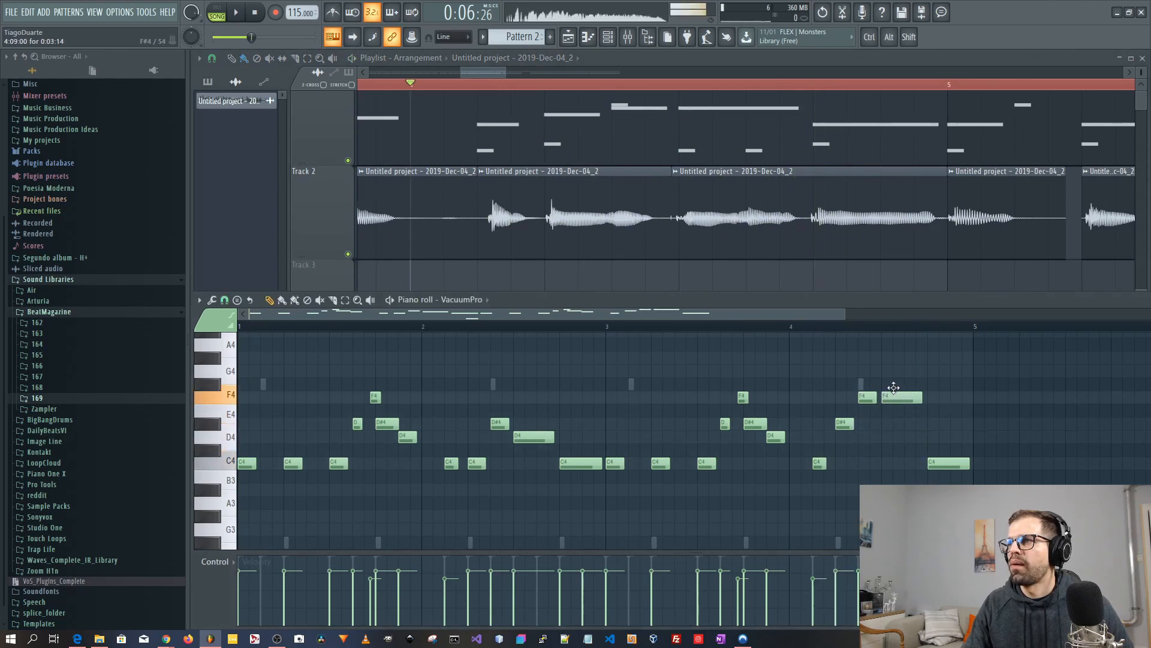
left_click_drag(893, 388, 895, 420)
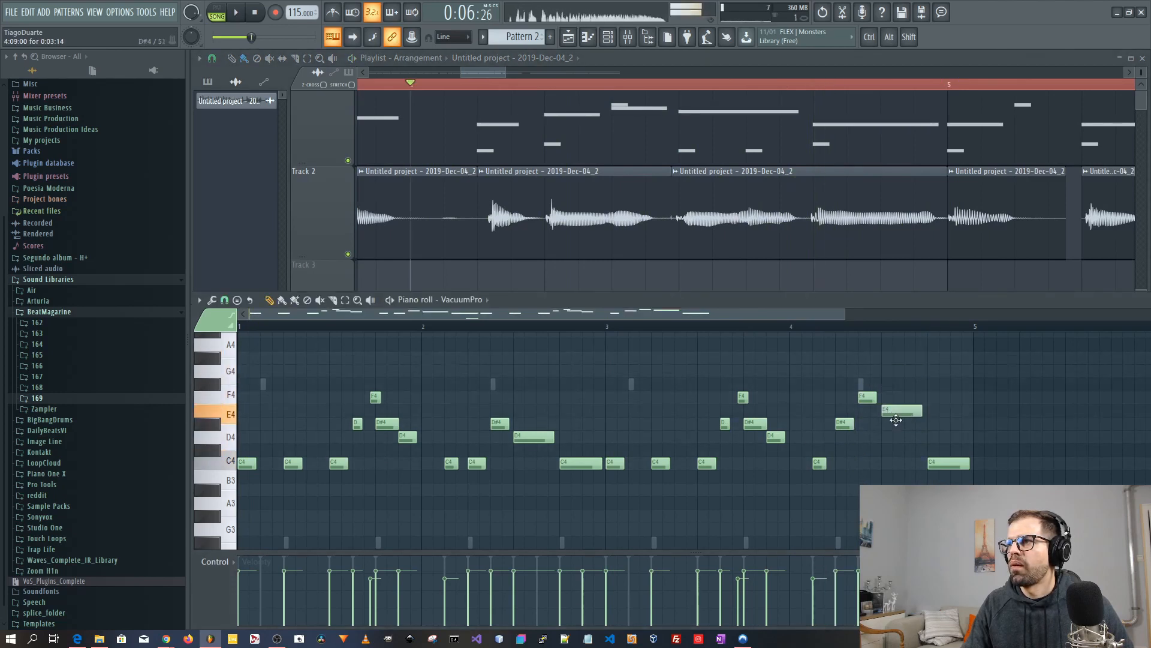
key("space")
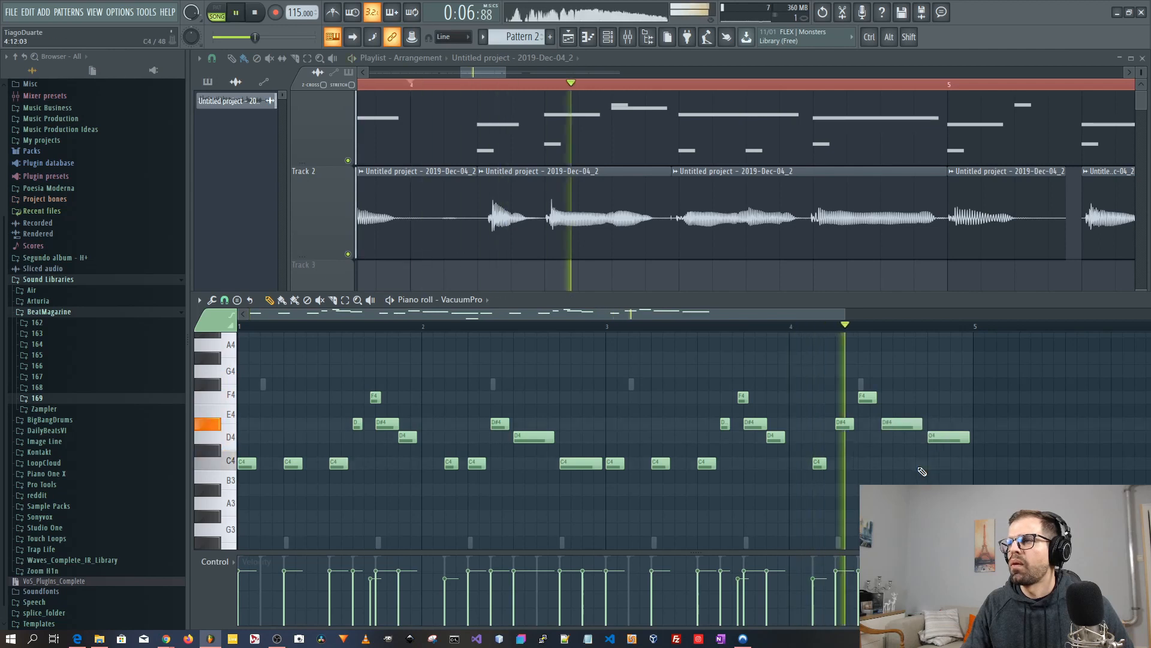
key("space")
Step: Add a short G3 note at 4:15:00 beneath the final D4 note and play the result
scroll(945, 478, "down", 5)
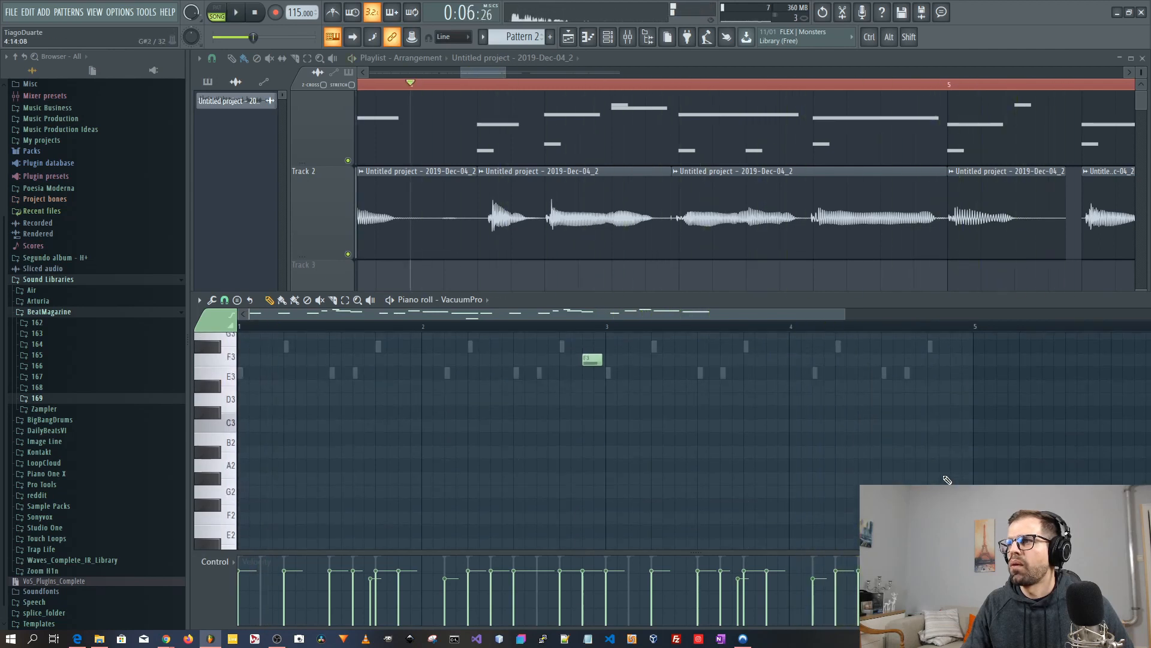
scroll(938, 477, "up", 4)
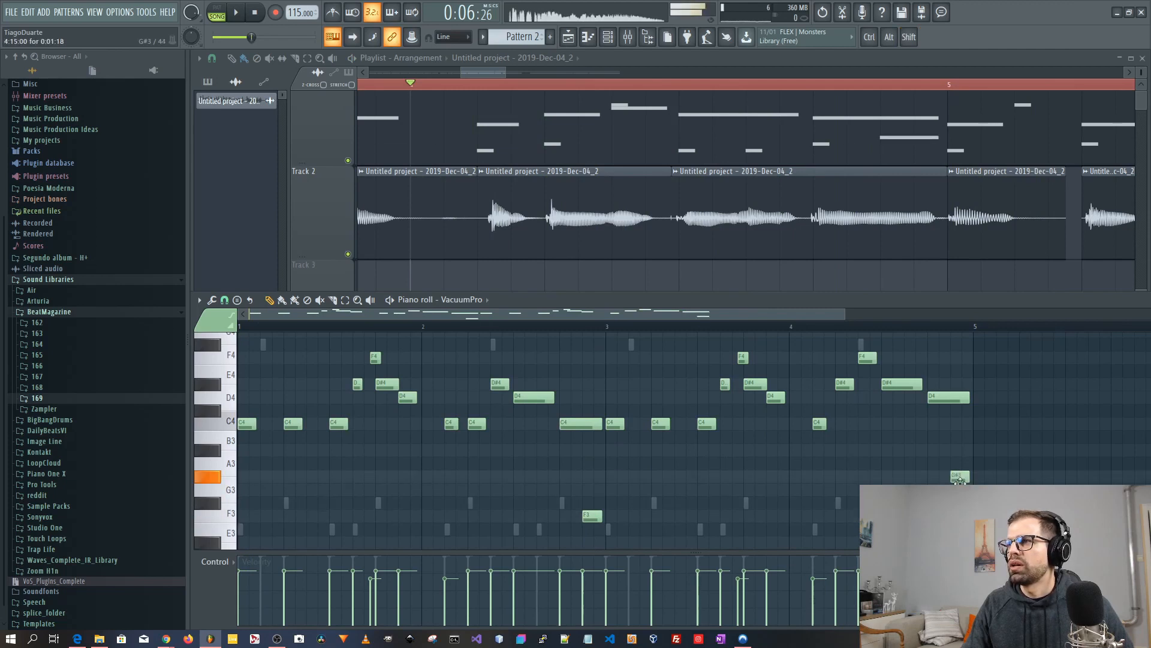
key("space")
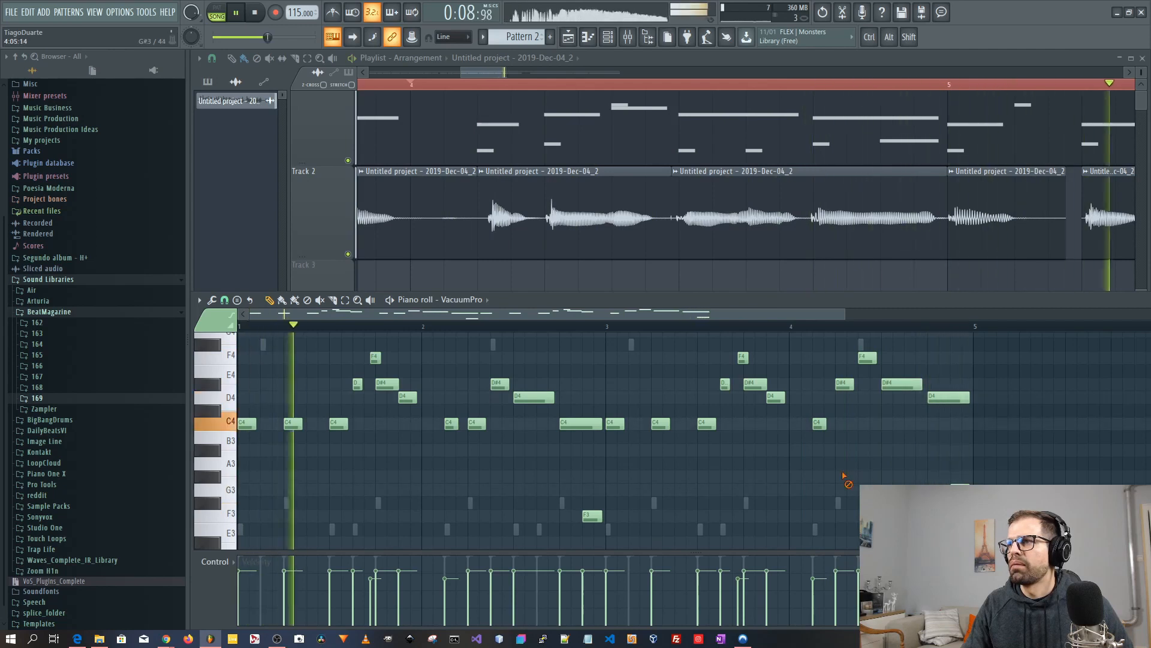
Step: Mute Track 2 to hear the whole arrangement without the recording, and close the playlist
scroll(819, 245, "down", 6)
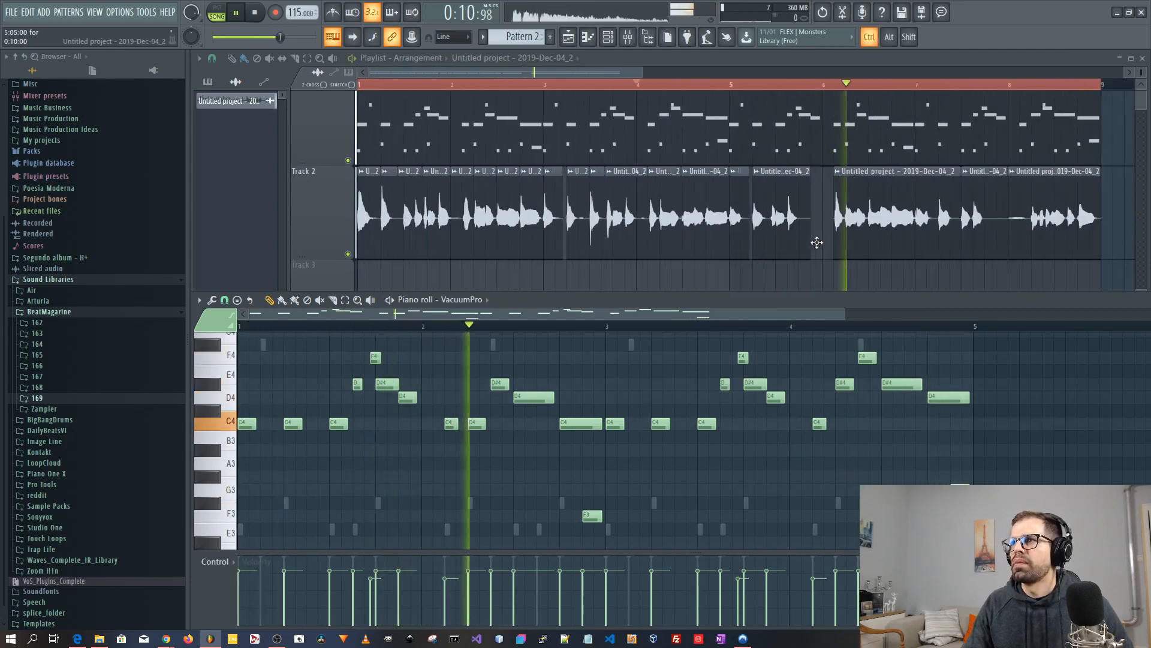
left_click(348, 255)
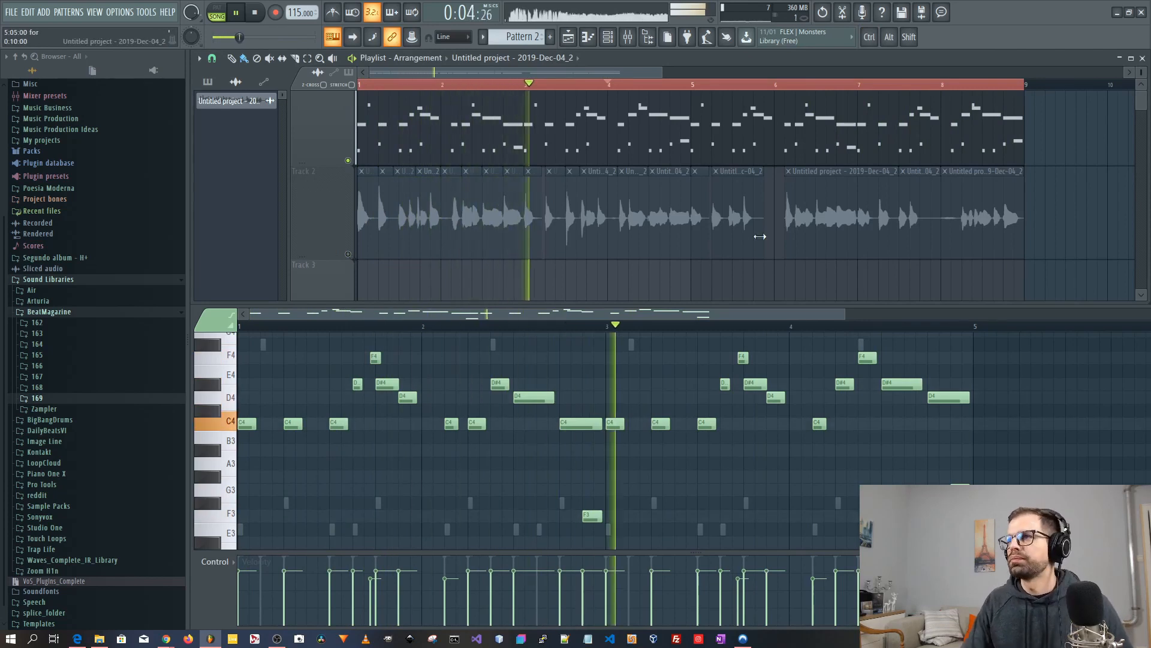
left_click(1142, 57)
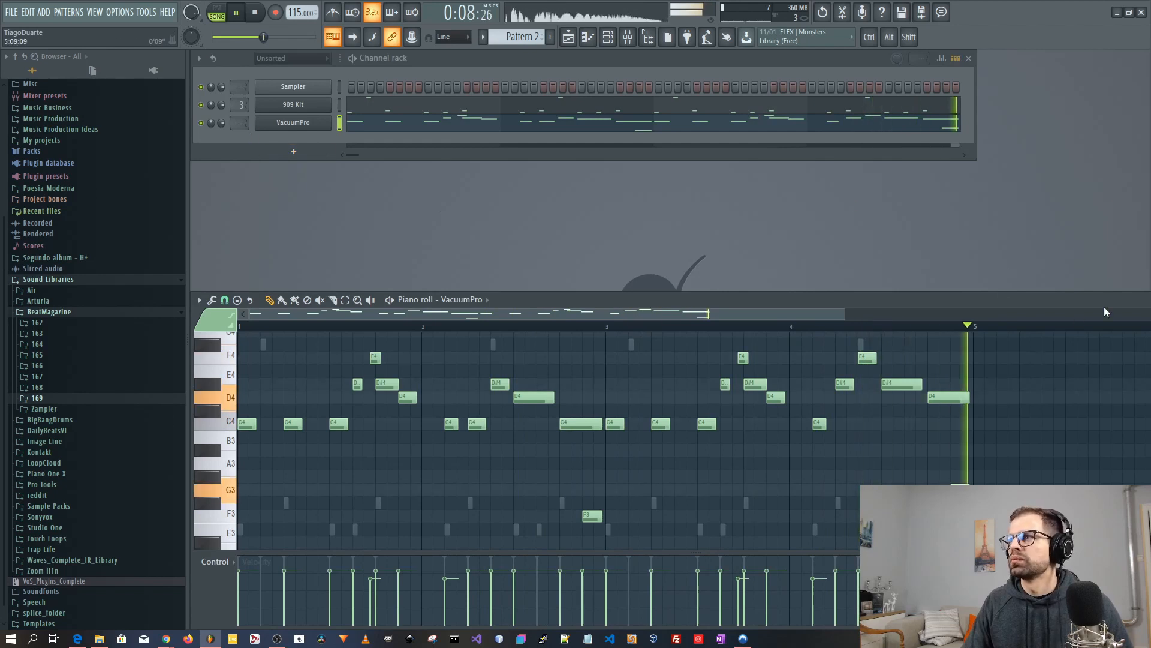
Step: Close the piano roll and route the VacuumPro channel to mixer track 4
double_click(1055, 300)
left_click(1143, 57)
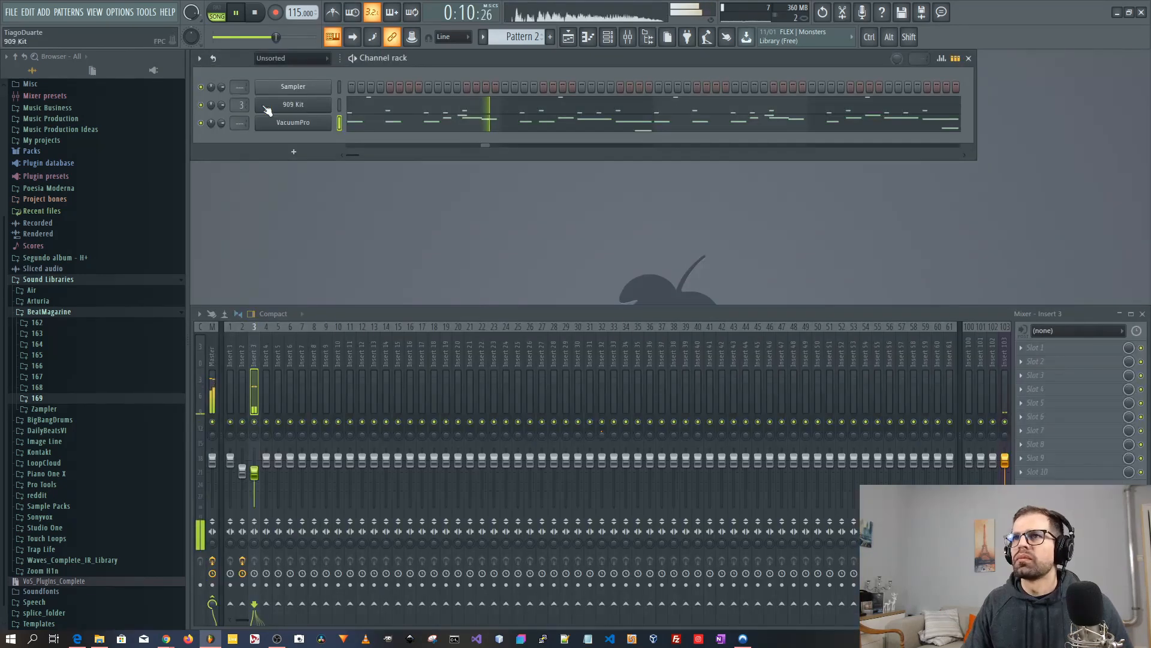
left_click_drag(236, 127, 236, 121)
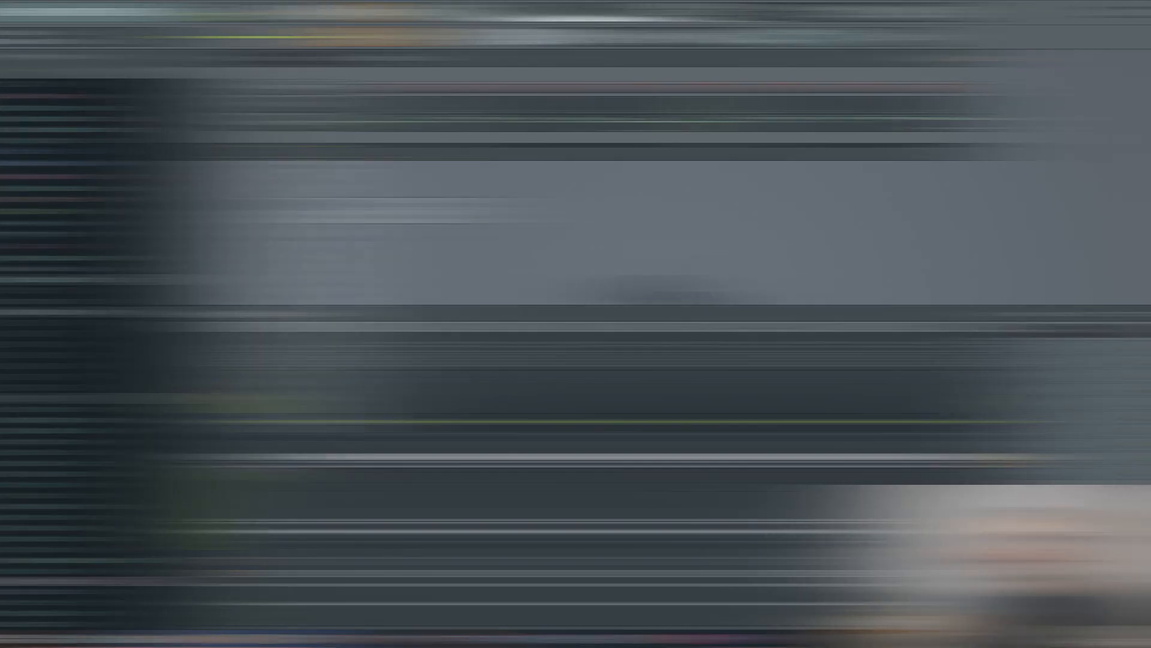
Step: Add an Xpand!2 instrument channel and move its plugin window clear of the file browser
left_click(294, 152)
mouse_move(301, 207)
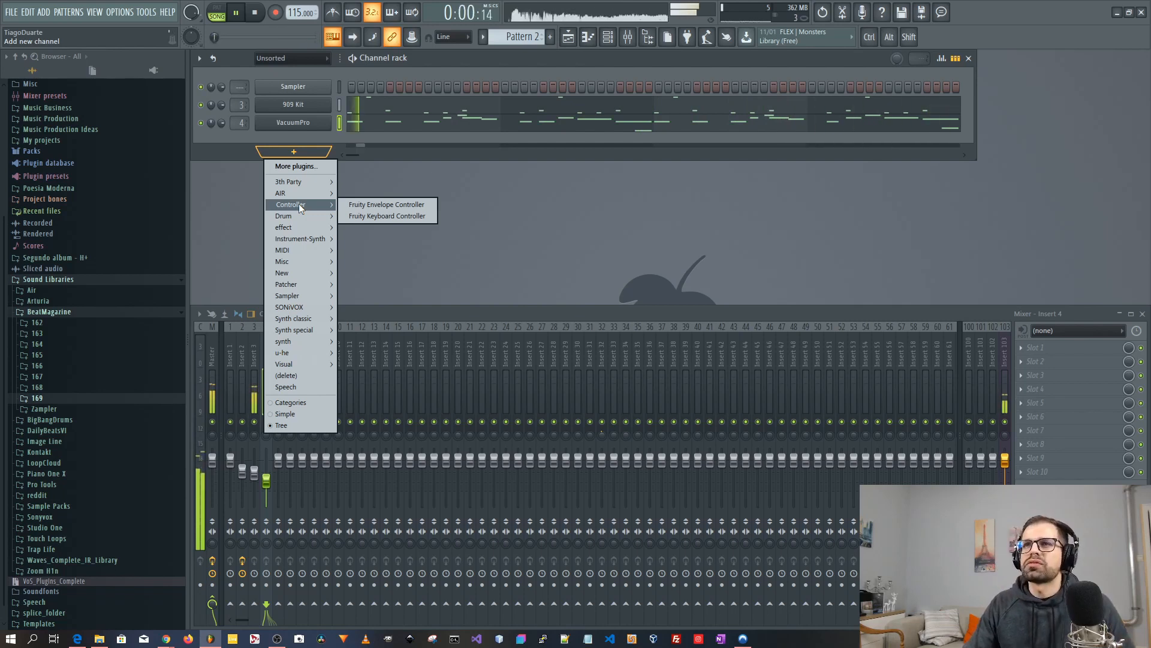
left_click(372, 307)
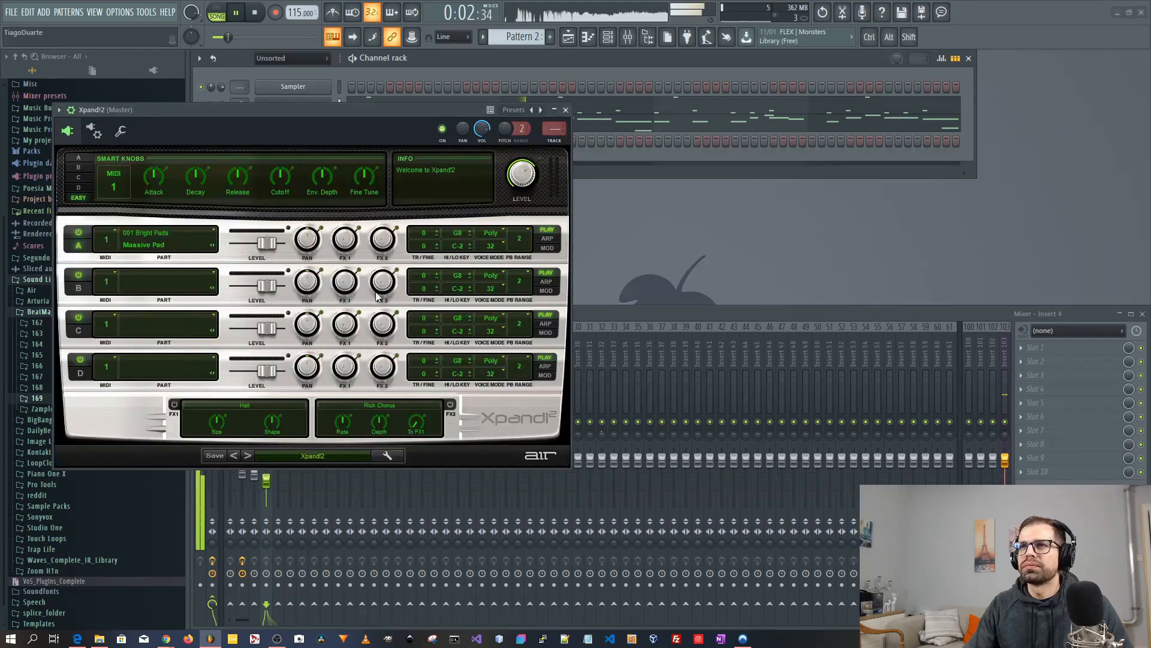
left_click(245, 118)
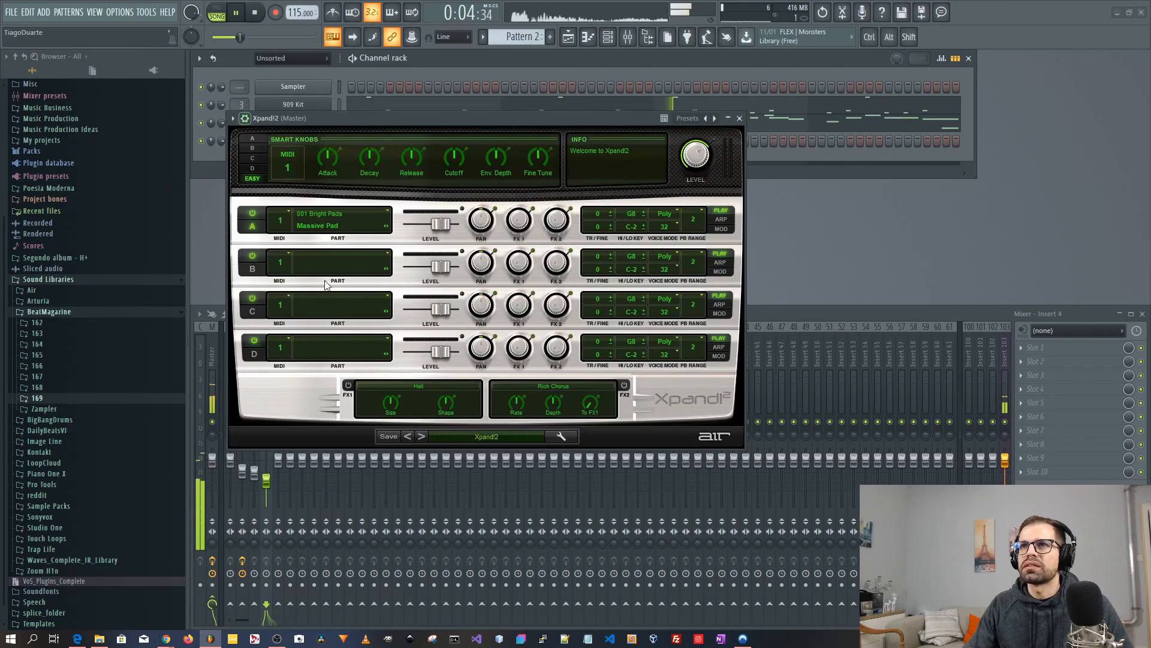
Step: Load the +20 Koto Mallet preset from the Mallets category in Xpand!2 and close the plugin window
left_click(484, 437)
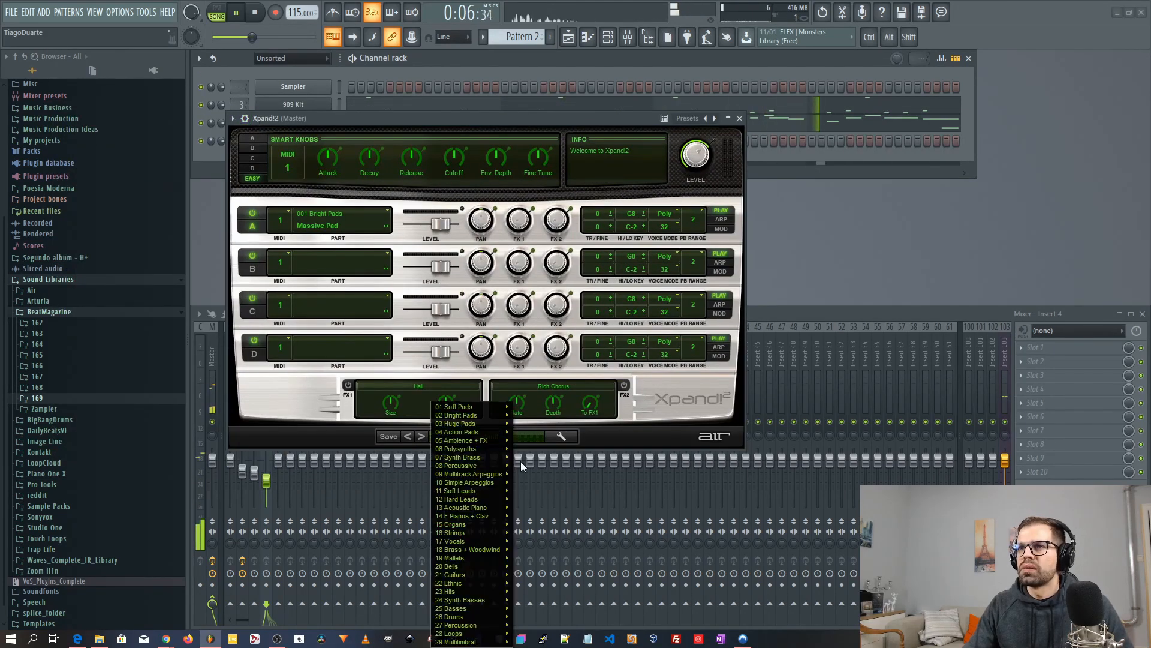
mouse_move(508, 461)
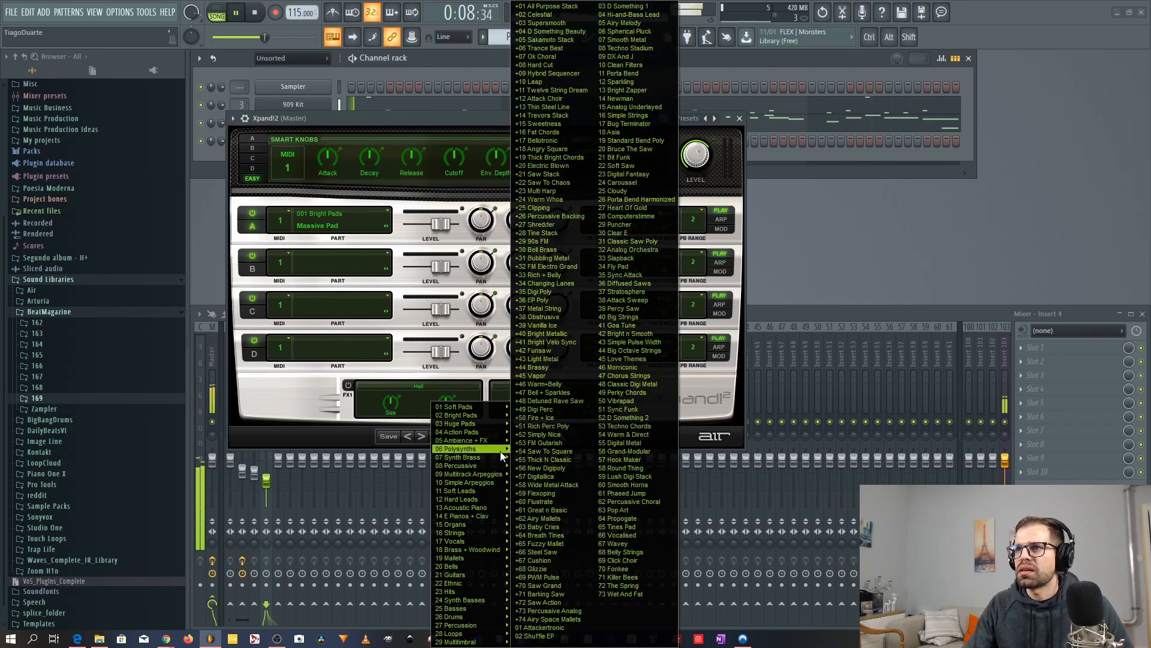
mouse_move(460, 561)
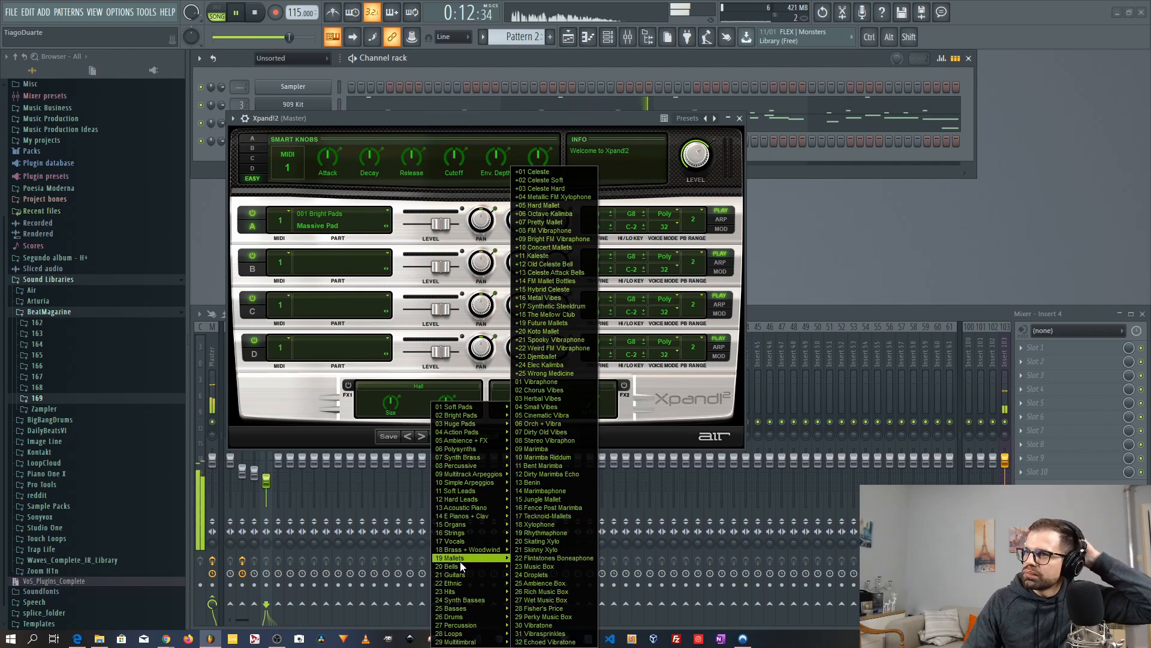
mouse_move(486, 489)
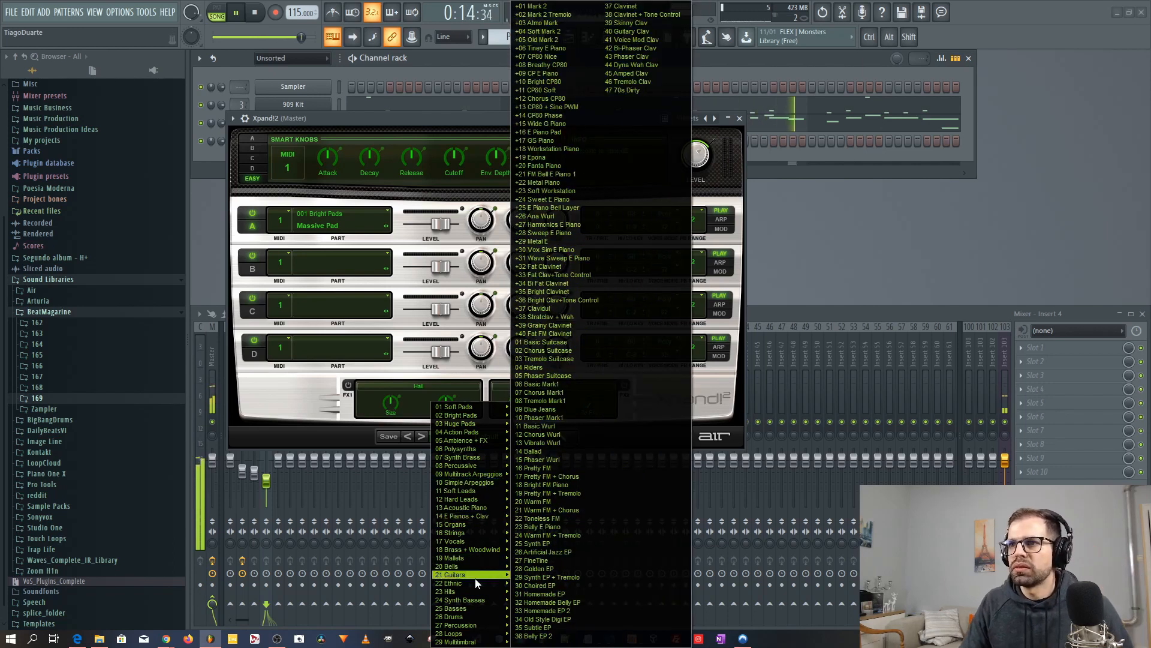
mouse_move(471, 585)
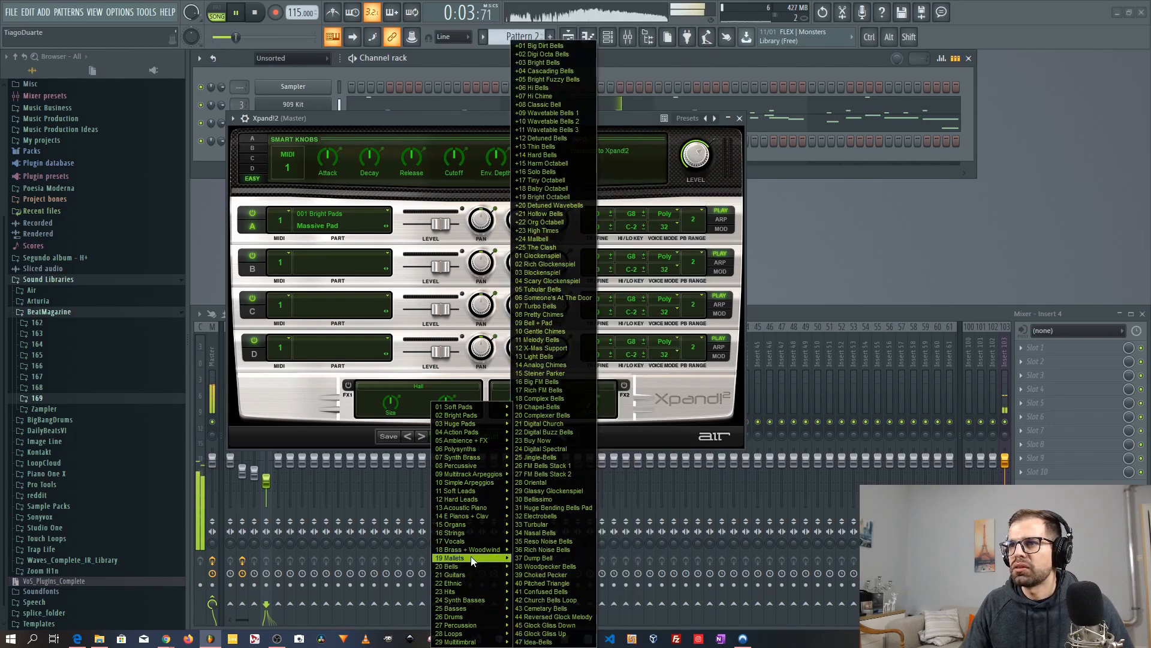
left_click(560, 331)
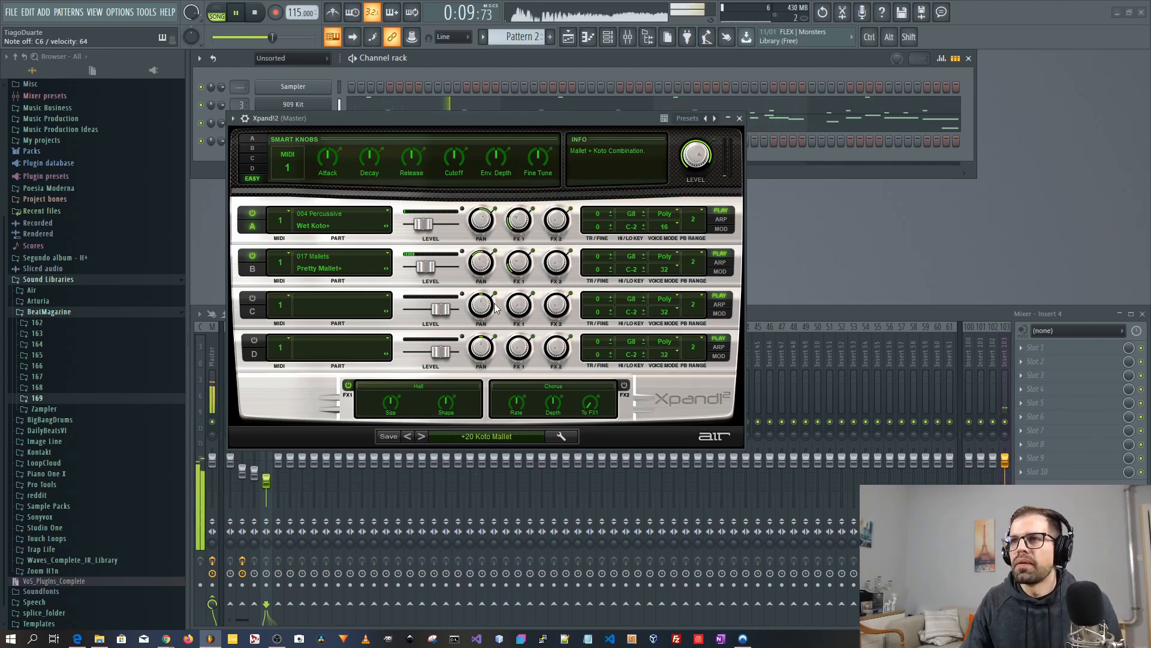
left_click(740, 118)
Step: Open the Xpand!2 channel's piano roll and place a chord of C6, D#6 and G6 at the start of bar 1
right_click(341, 138)
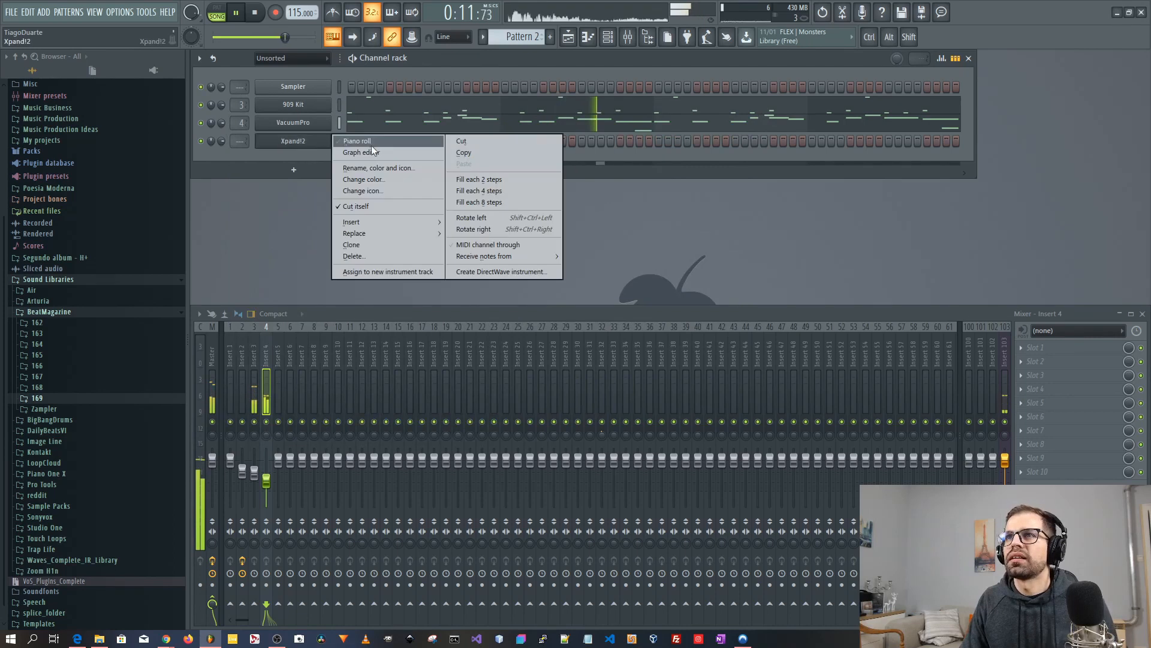
left_click(372, 145)
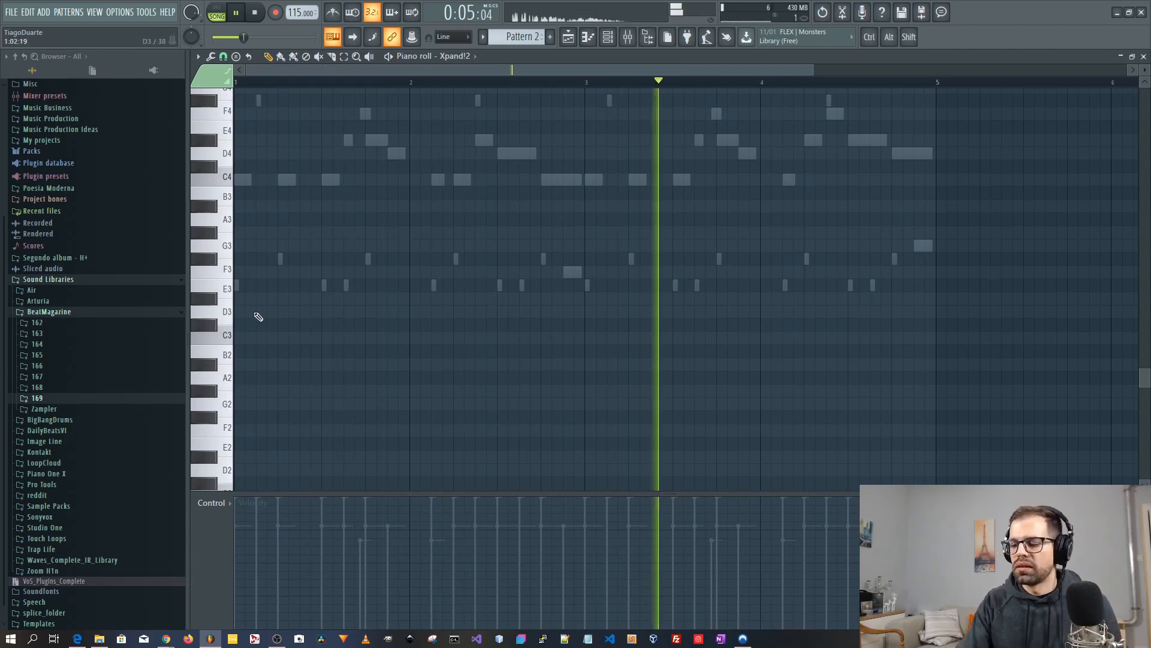
scroll(498, 306, "up", 5)
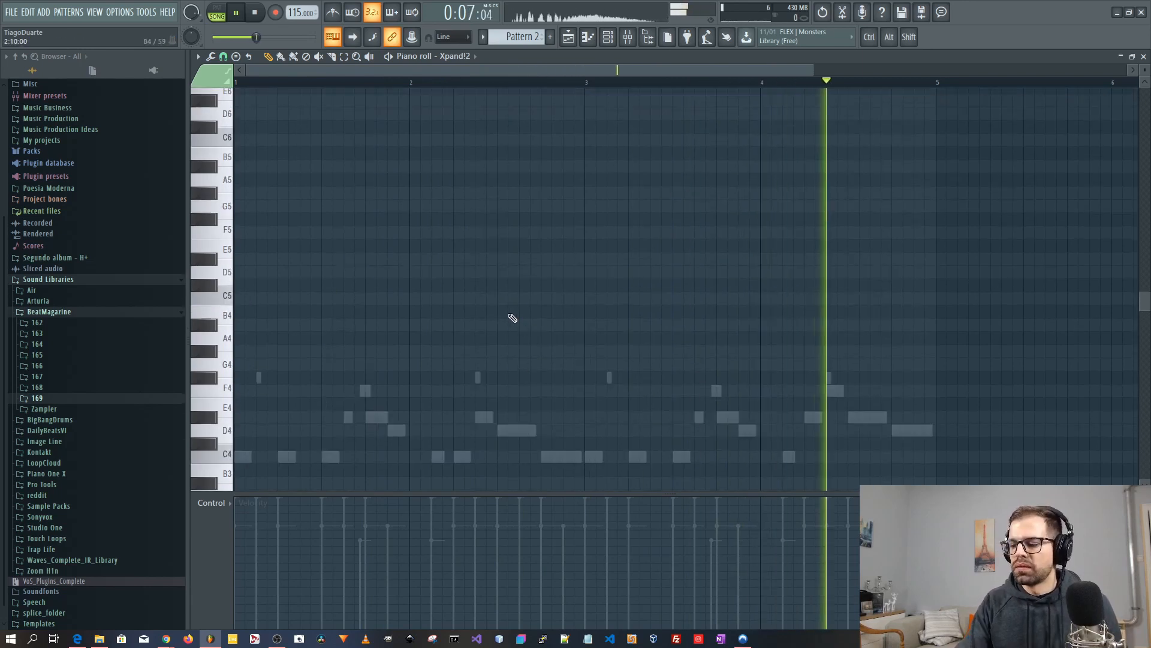
scroll(430, 252, "up", 3)
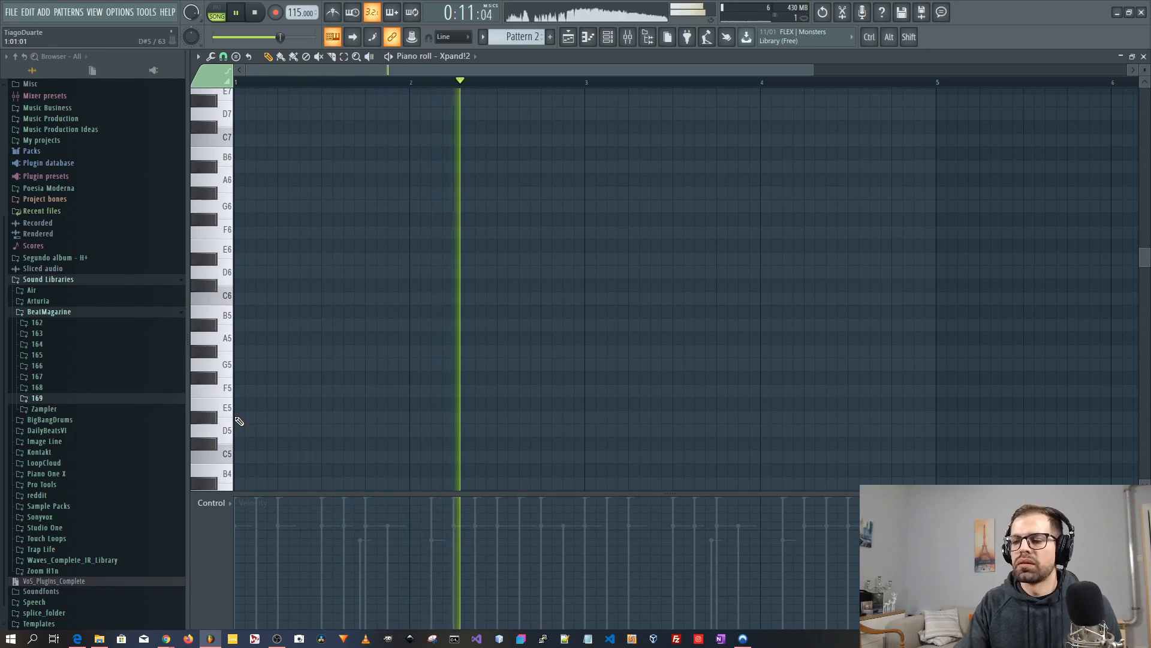
left_click(243, 298)
left_click(243, 259)
left_click(243, 207)
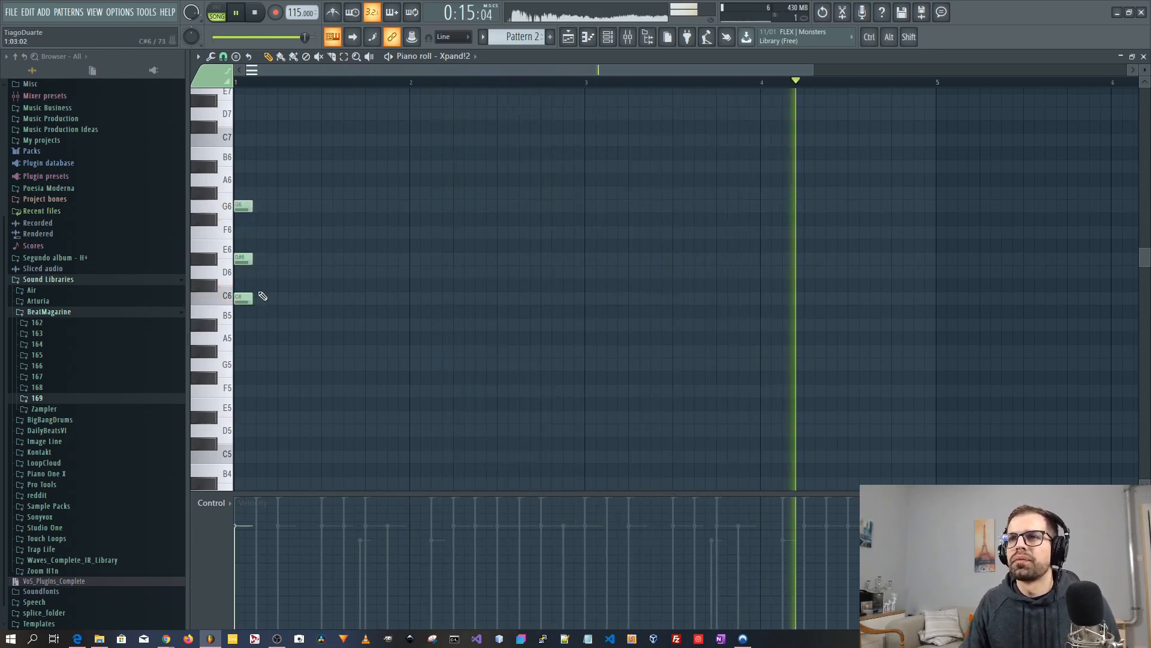
Step: Shorten all three chord notes together to a length of 0:00:18 and play the result briefly
key("ctrl+a")
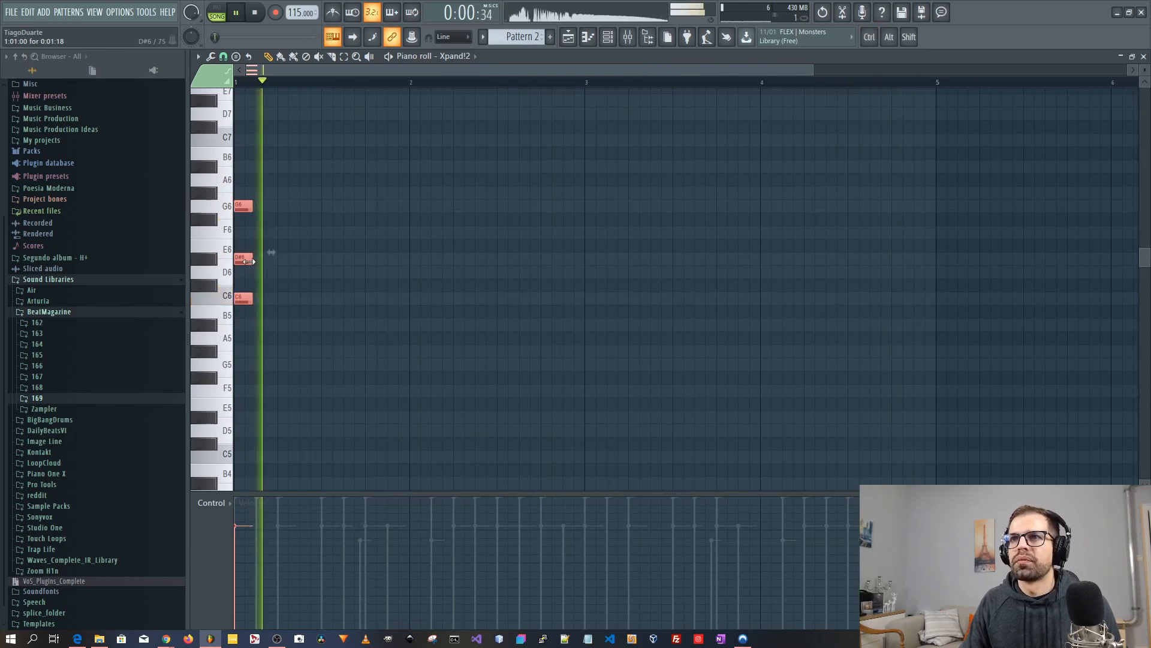
left_click_drag(252, 259, 241, 260)
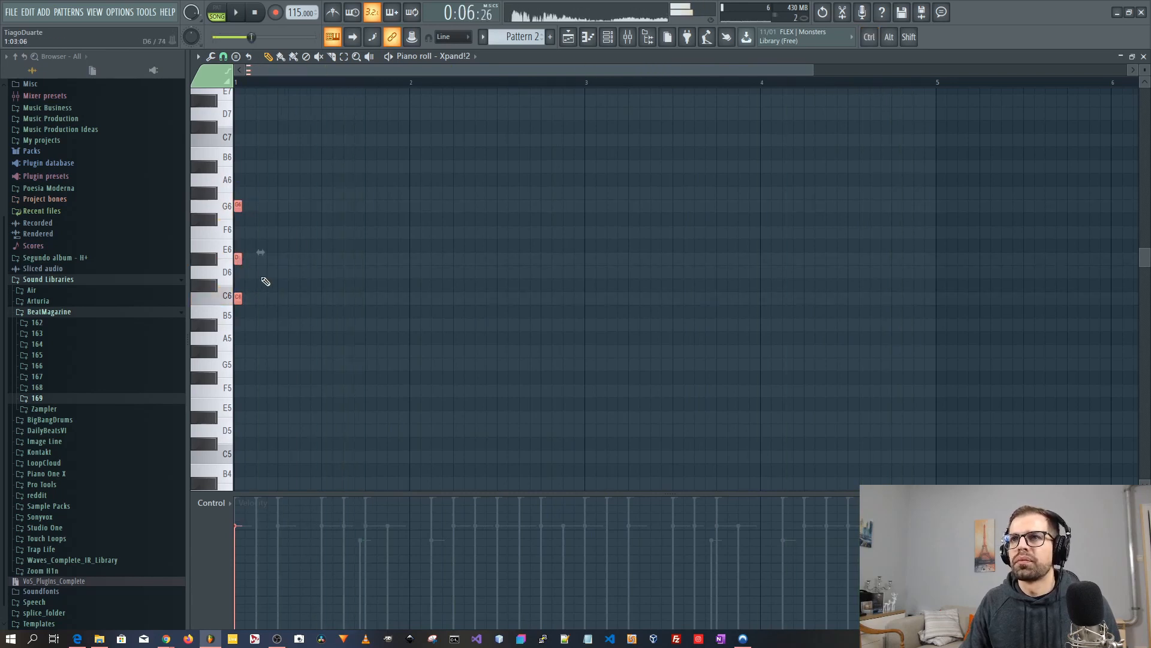
left_click(268, 9)
key("space")
scroll(269, 310, "up", 3)
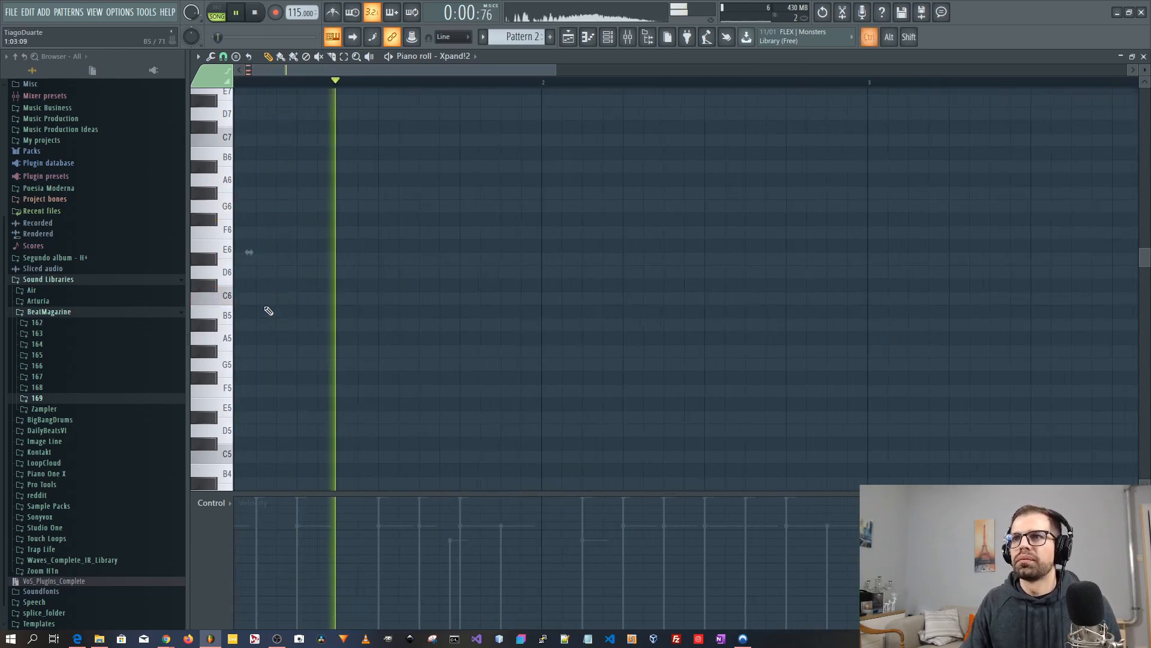
key("space")
Step: Copy the short C6, D#6 and G6 chord to 1:05:00, matching the ghost notes' rhythm, and play it
scroll(531, 350, "down", 5)
scroll(531, 350, "up", 3)
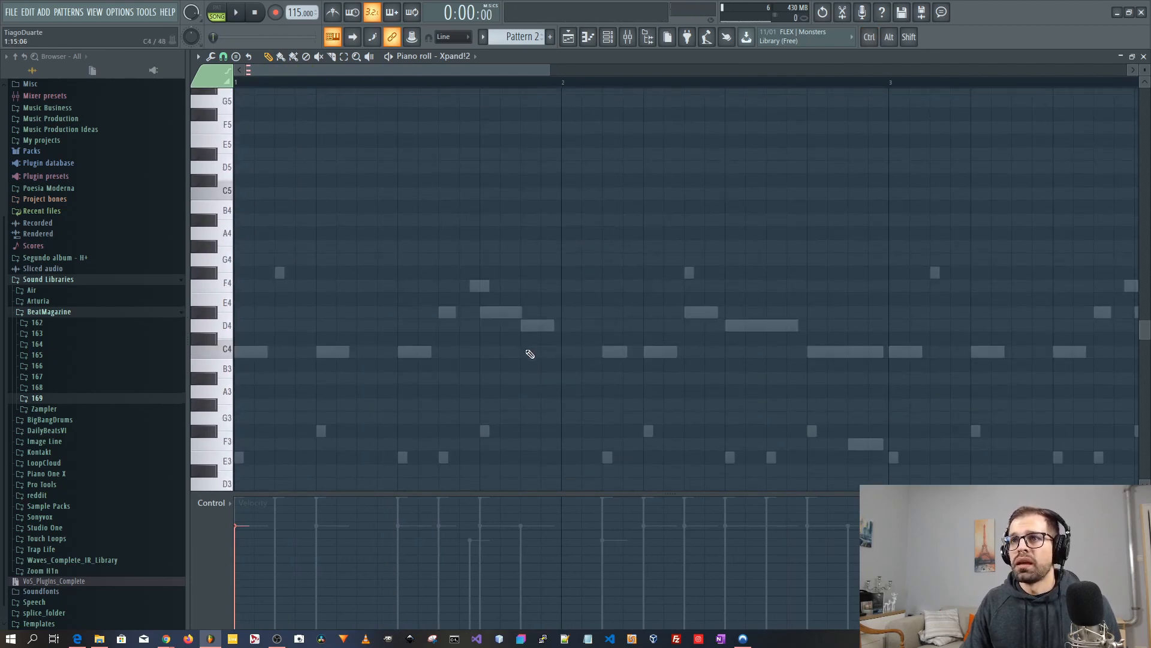
scroll(329, 359, "up", 3)
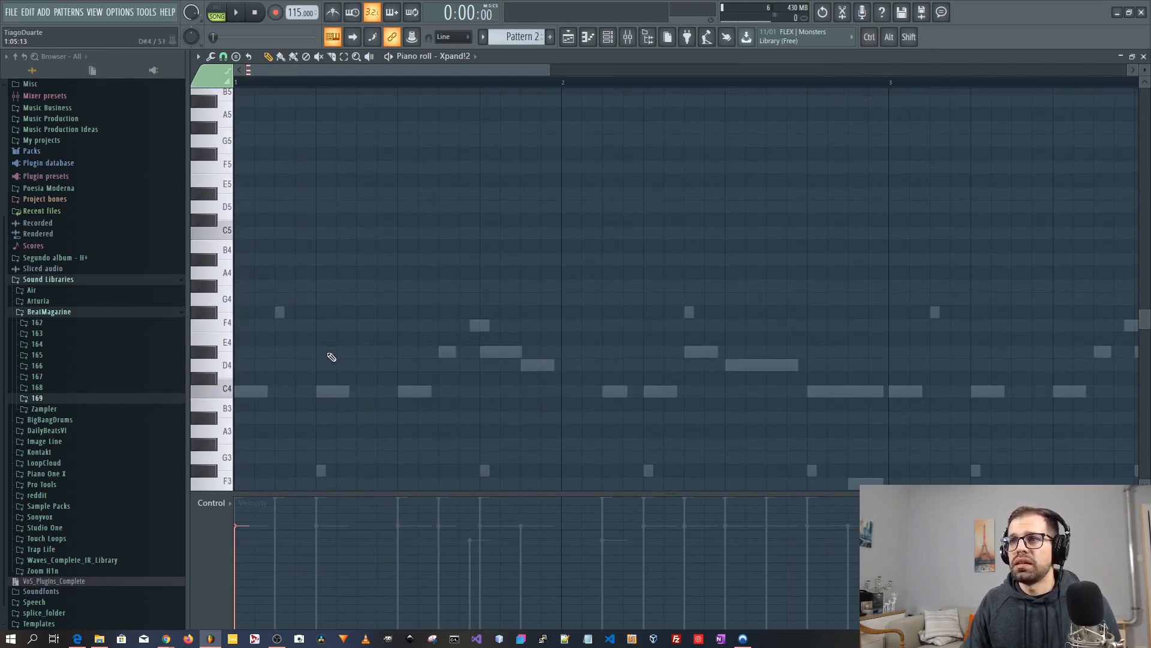
scroll(499, 276, "up", 9)
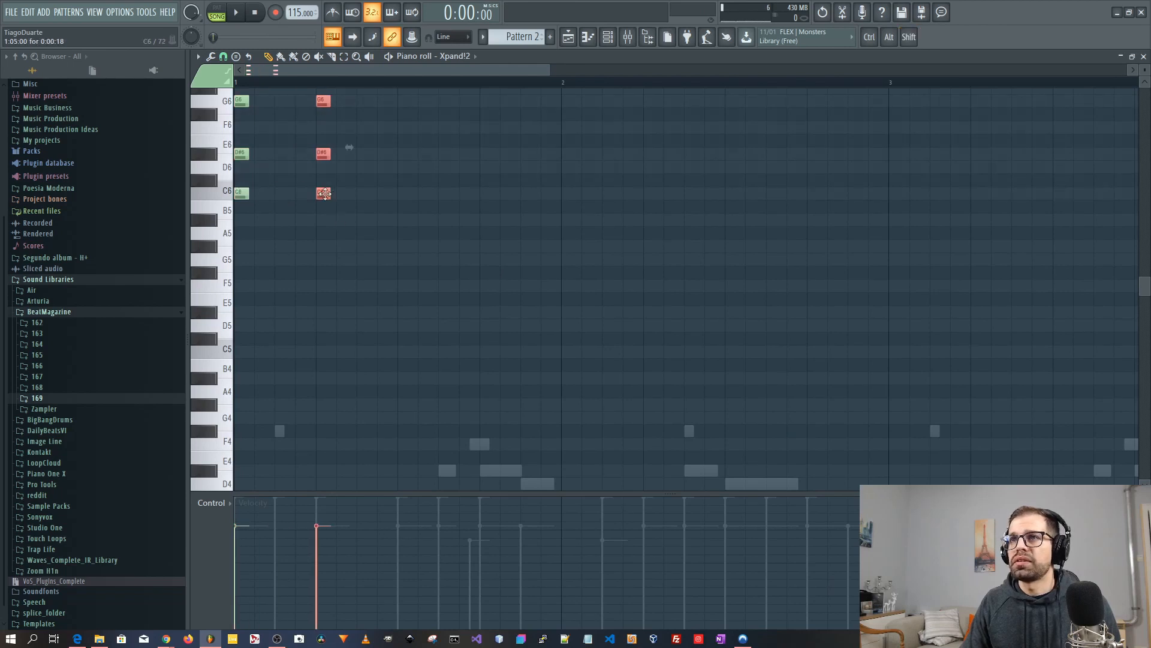
key("space")
Step: Try the second chord two octaves lower, starting at C4, and move it back up beside the first chord
scroll(360, 228, "down", 12)
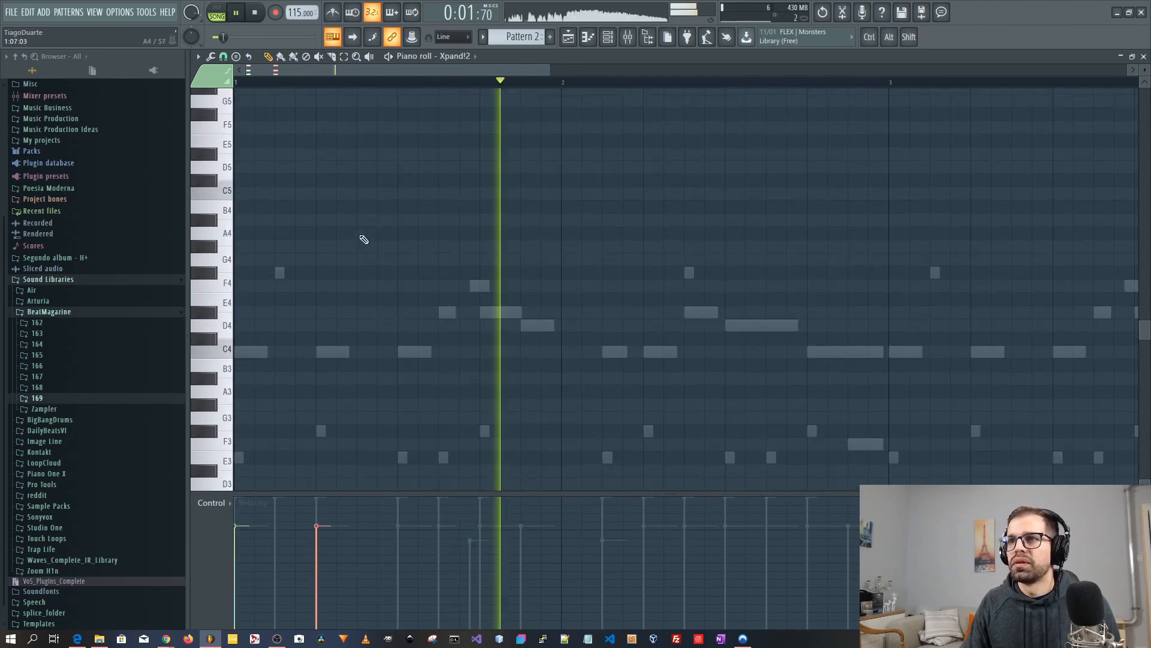
key("space")
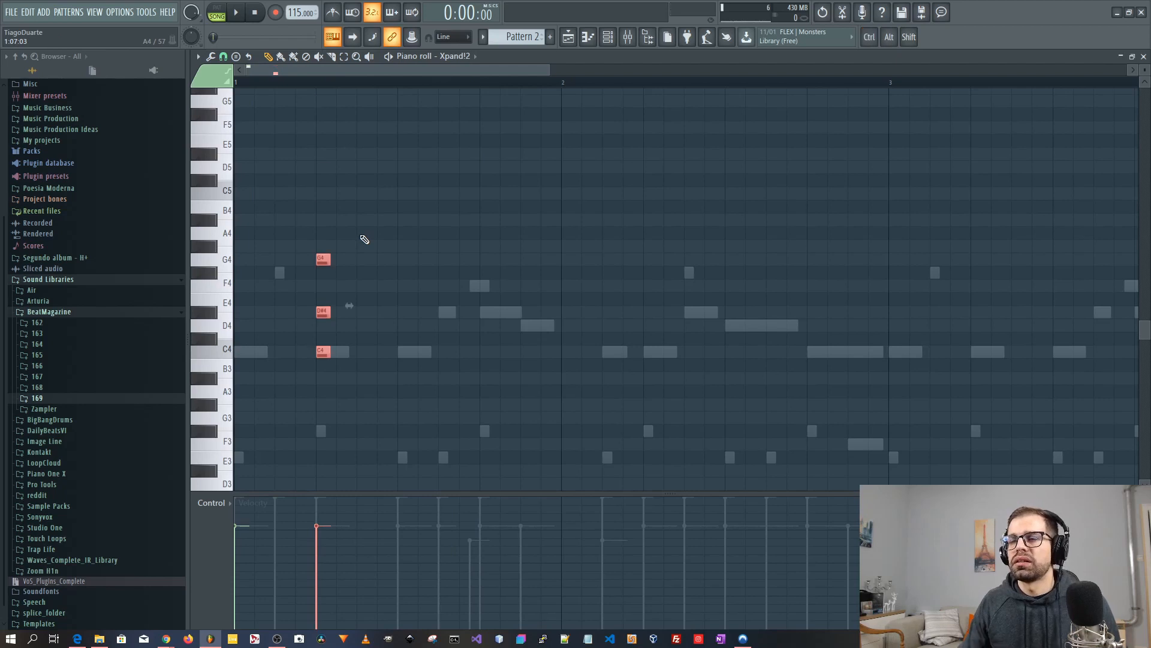
key("space")
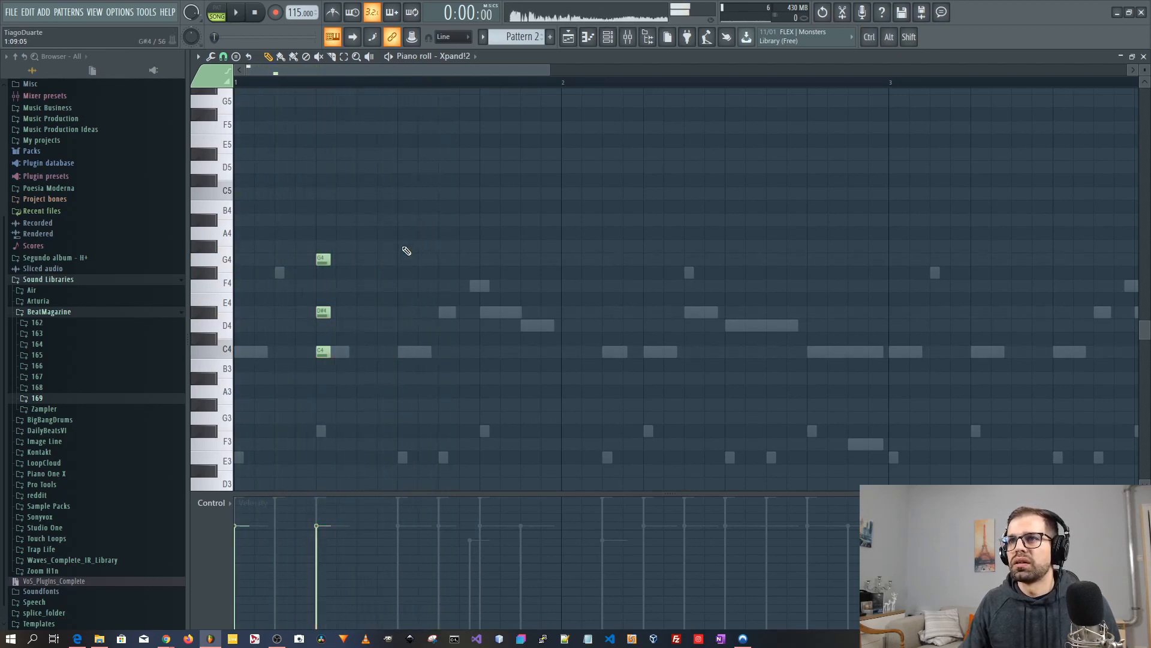
left_click_drag(329, 303, 312, 361)
scroll(367, 353, "up", 5)
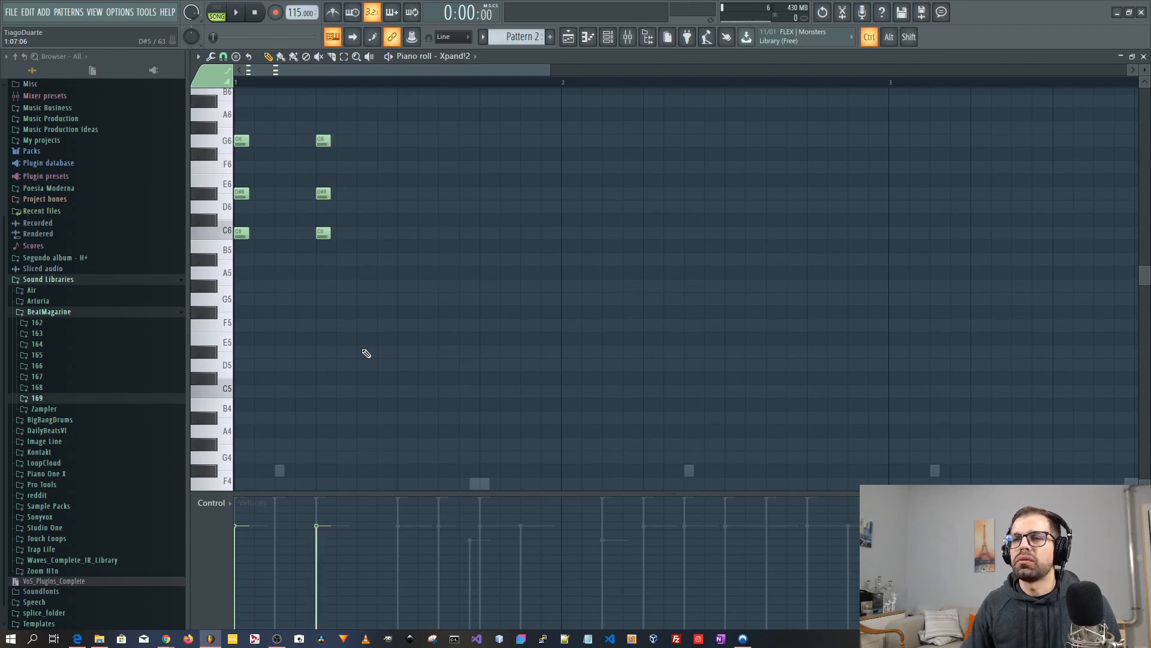
Step: Lower both chords by one octave to C5, D#5 and G5 and start playback
key("ctrl+Down")
scroll(366, 352, "down", 4)
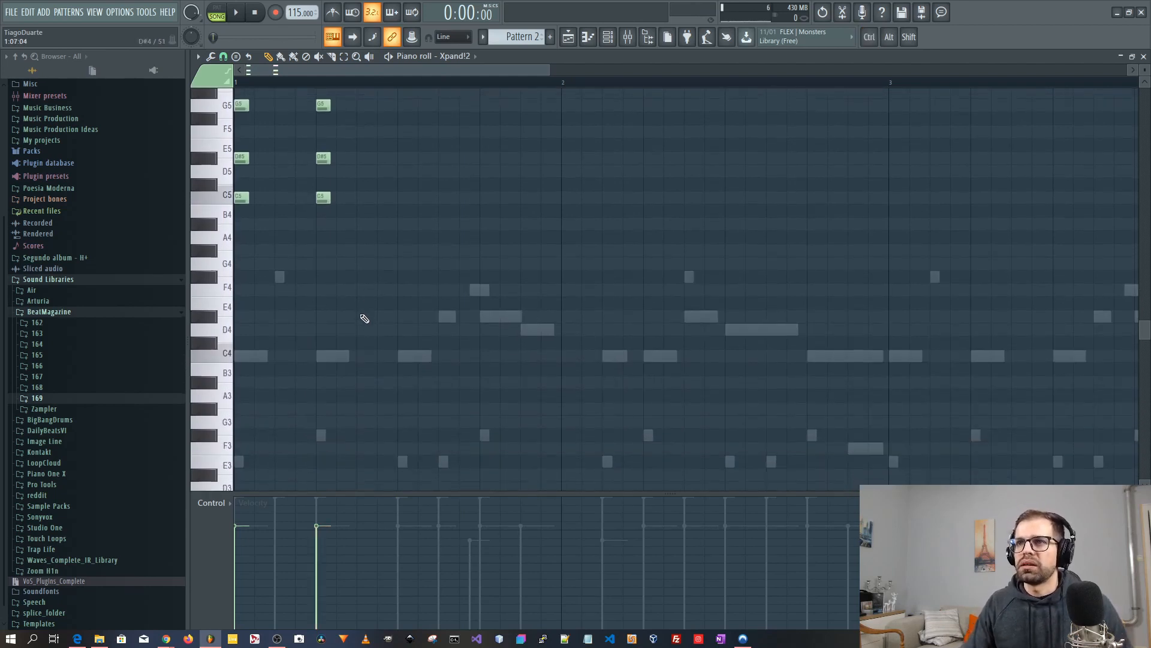
key("space")
Step: Extend the pattern through bar 2 with single C5, D5 and D#5 notes and full chords at 1:09, 2:05 and 2:09, checking by playback
left_click_drag(363, 319, 293, 160)
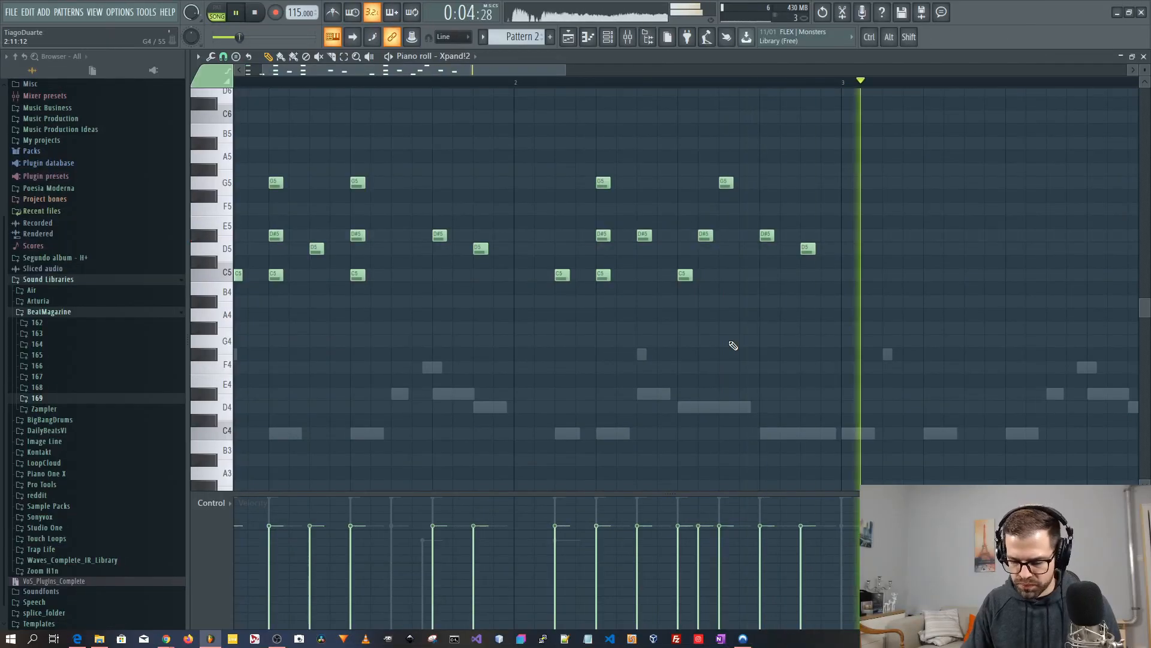
key("space")
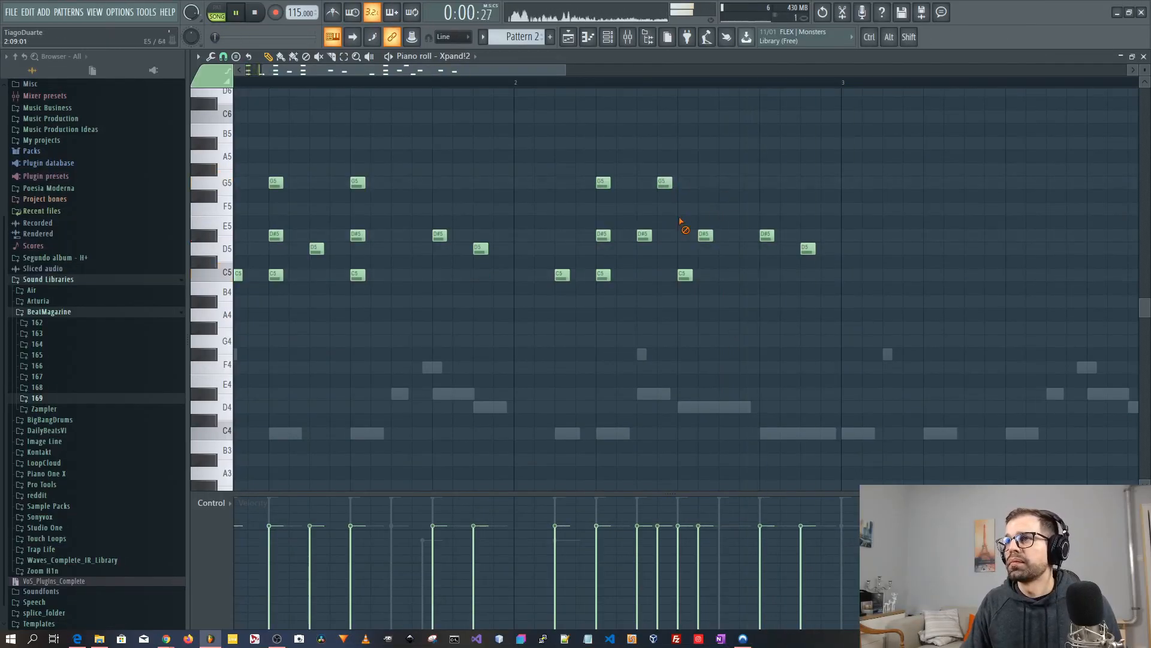
key("space")
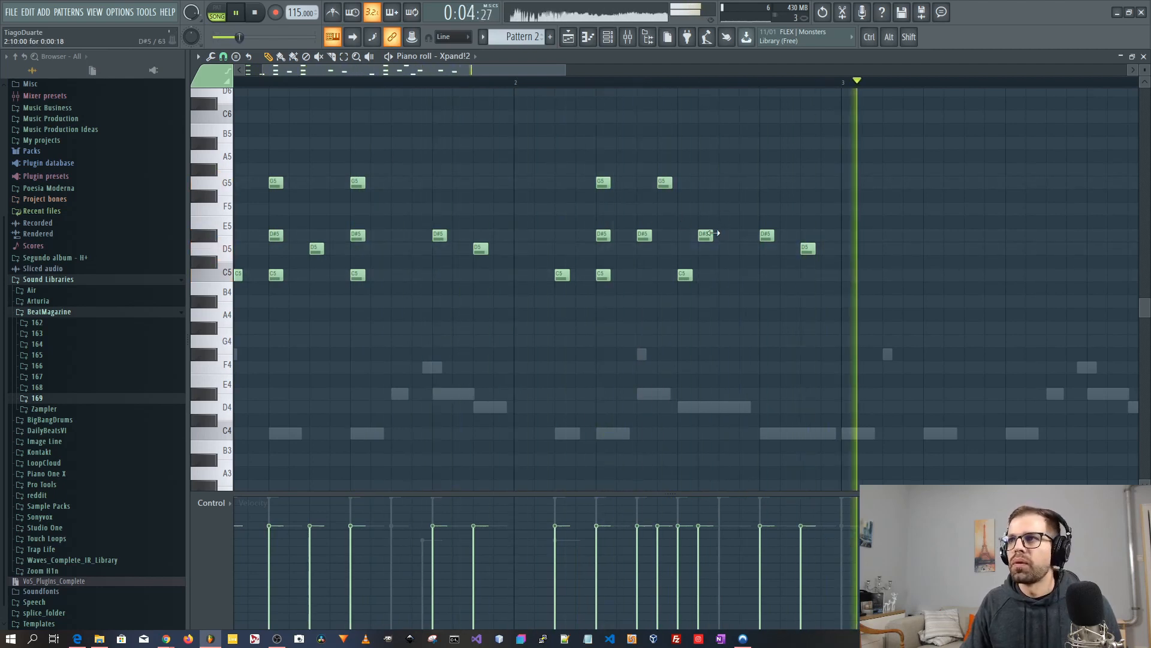
key("space")
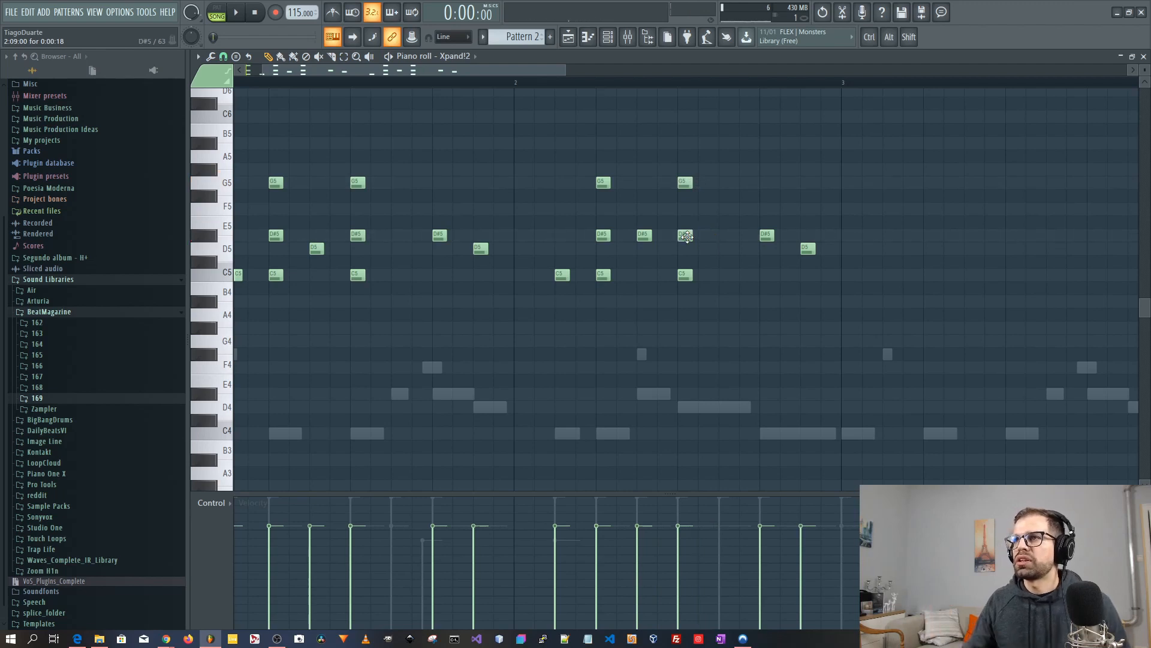
Step: Copy the whole two-bar pattern into bars 3 and 4 and delete the copy's final D#5 and D5 notes
scroll(688, 235, "down", 2, "ctrl")
left_click_drag(700, 150, 157, 310)
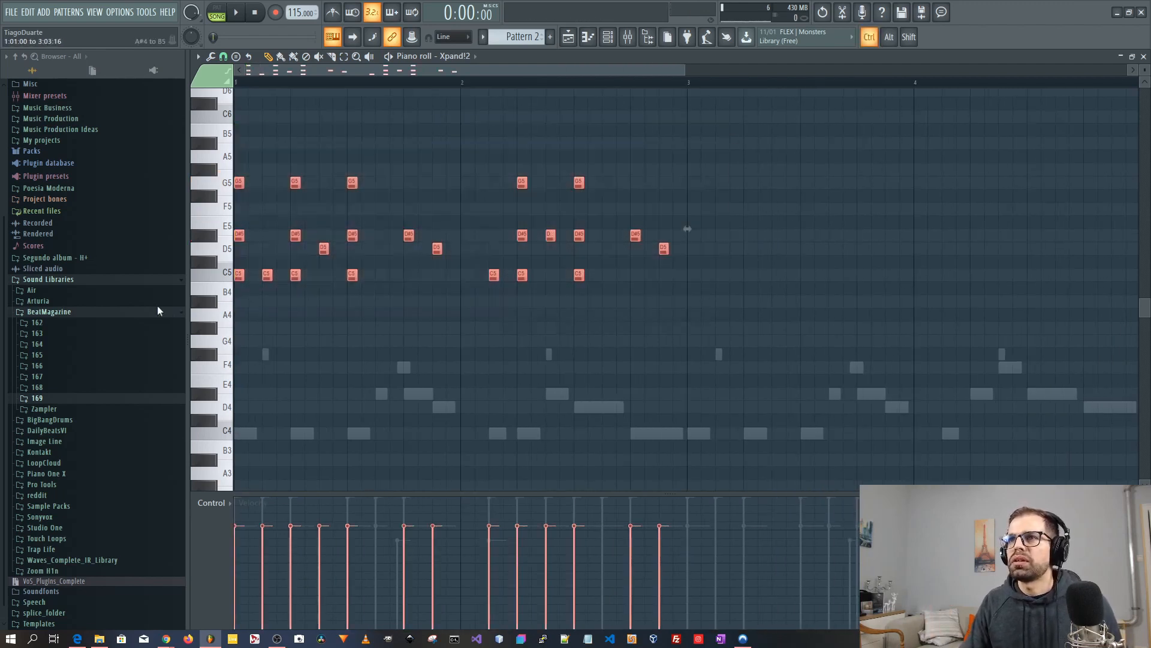
left_click_drag(240, 275, 693, 273)
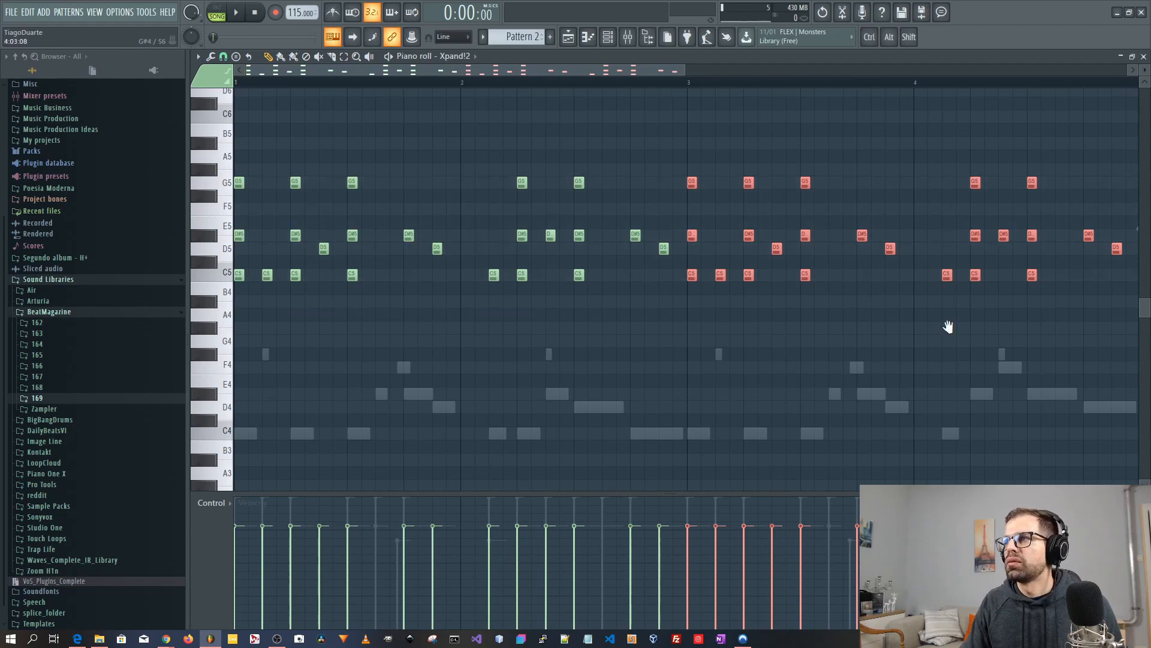
left_click_drag(948, 327, 711, 307)
left_click(710, 307, "ctrl")
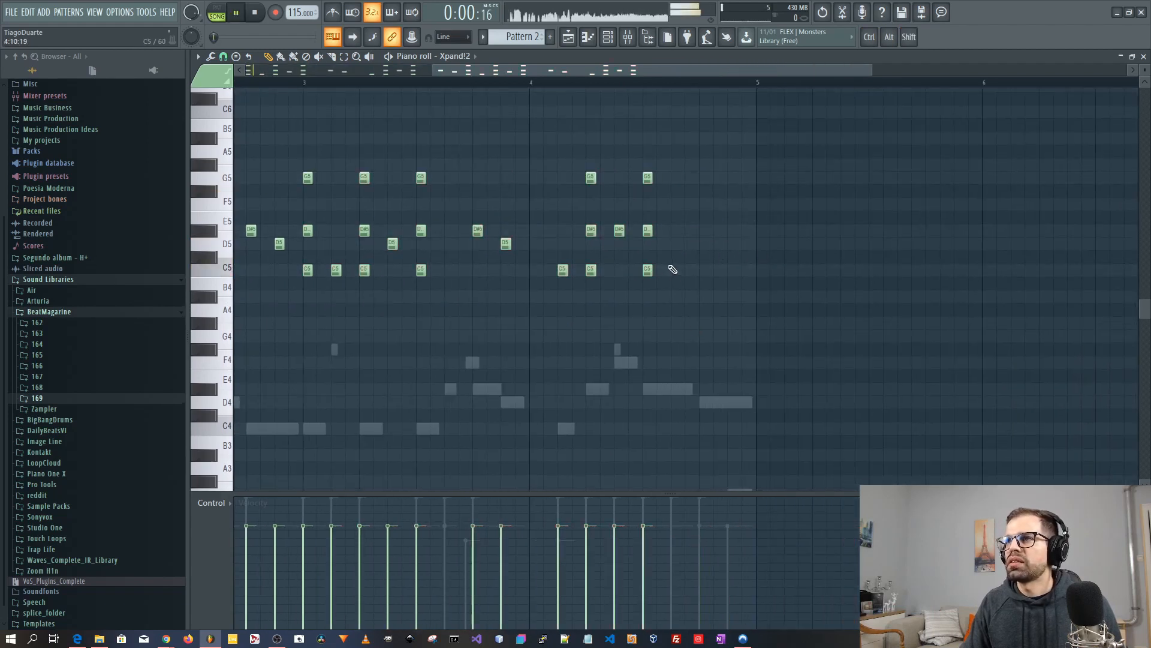
Step: Close the piano roll and lower the level of mixer track 4 slightly during playback
key("F7")
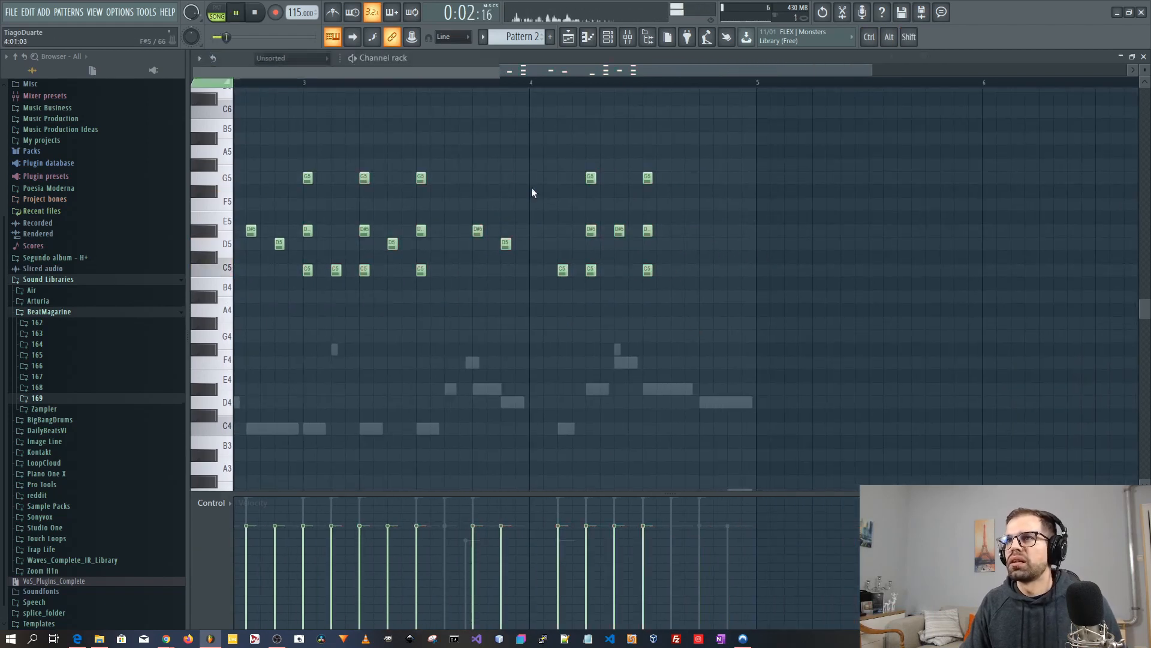
left_click_drag(268, 466, 268, 471)
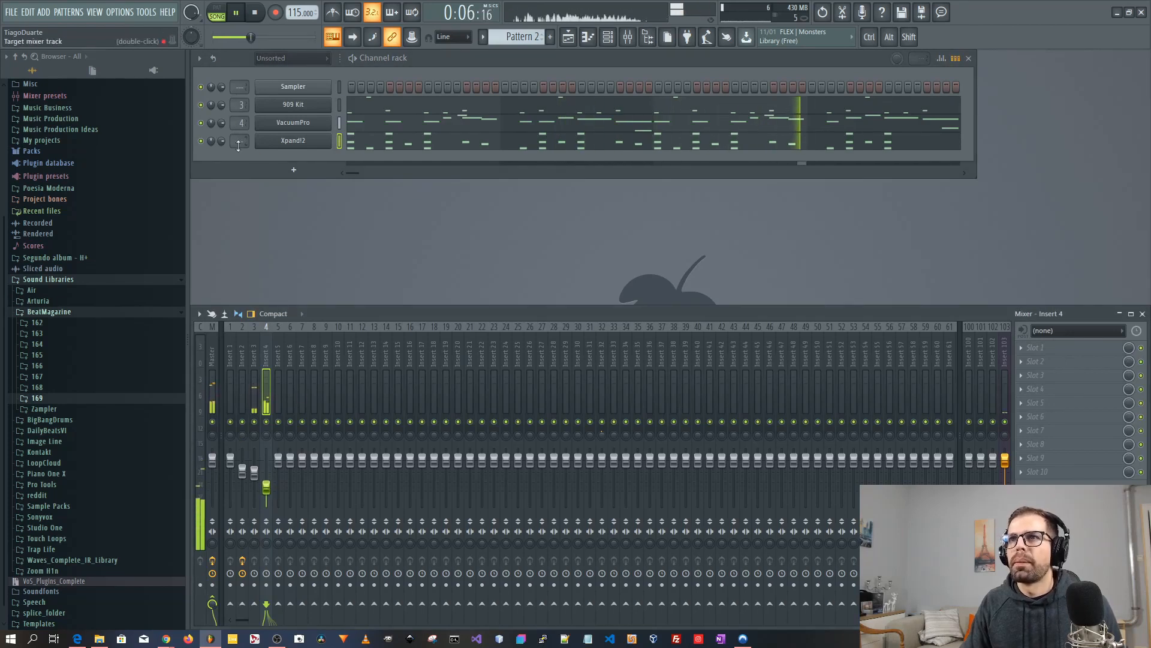
Step: Route the Xpand!2 channel to mixer track 5 and lower that track's level to -8.4 dB
left_click(498, 147)
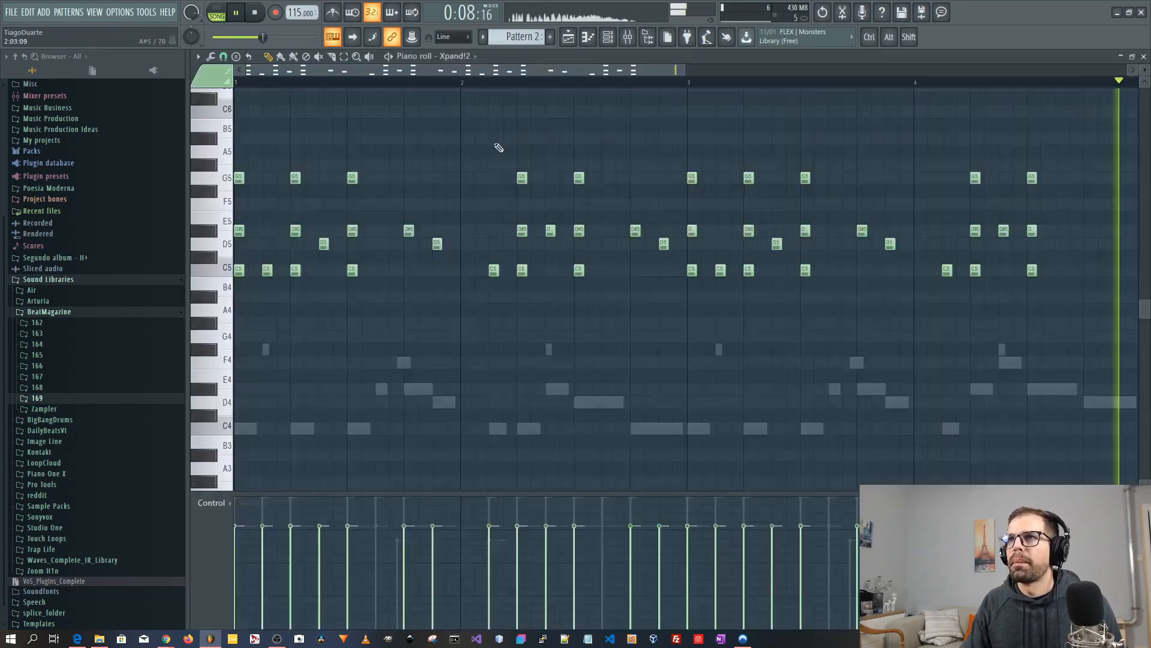
scroll(694, 314, "up", 1)
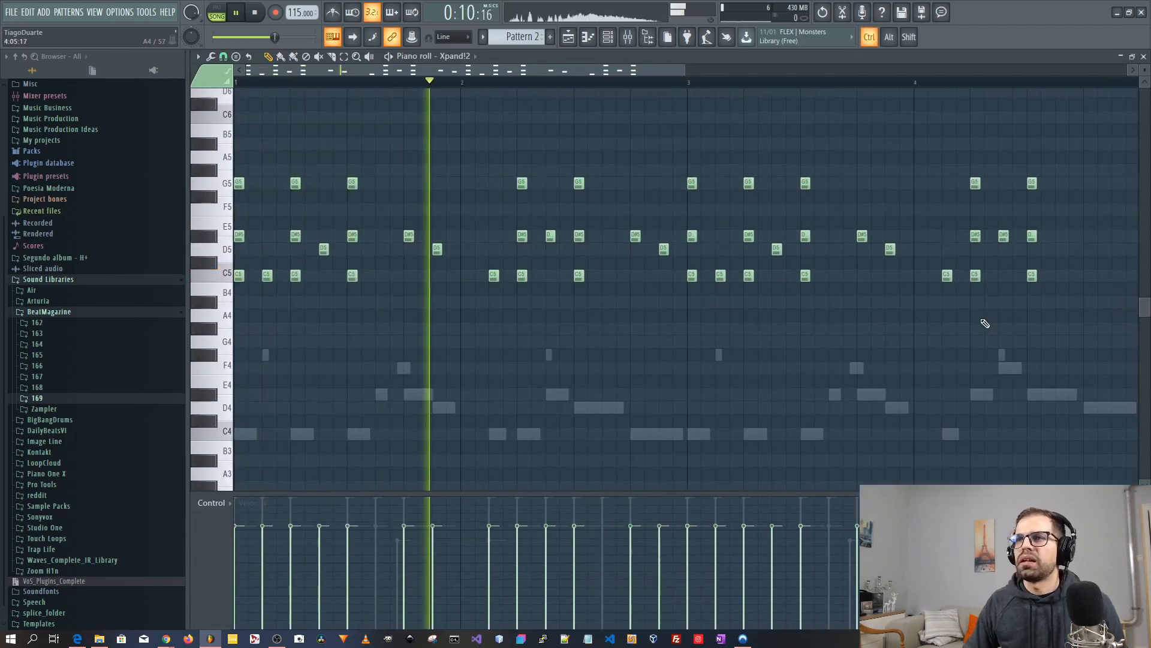
key("ctrl+Up")
key("Escape")
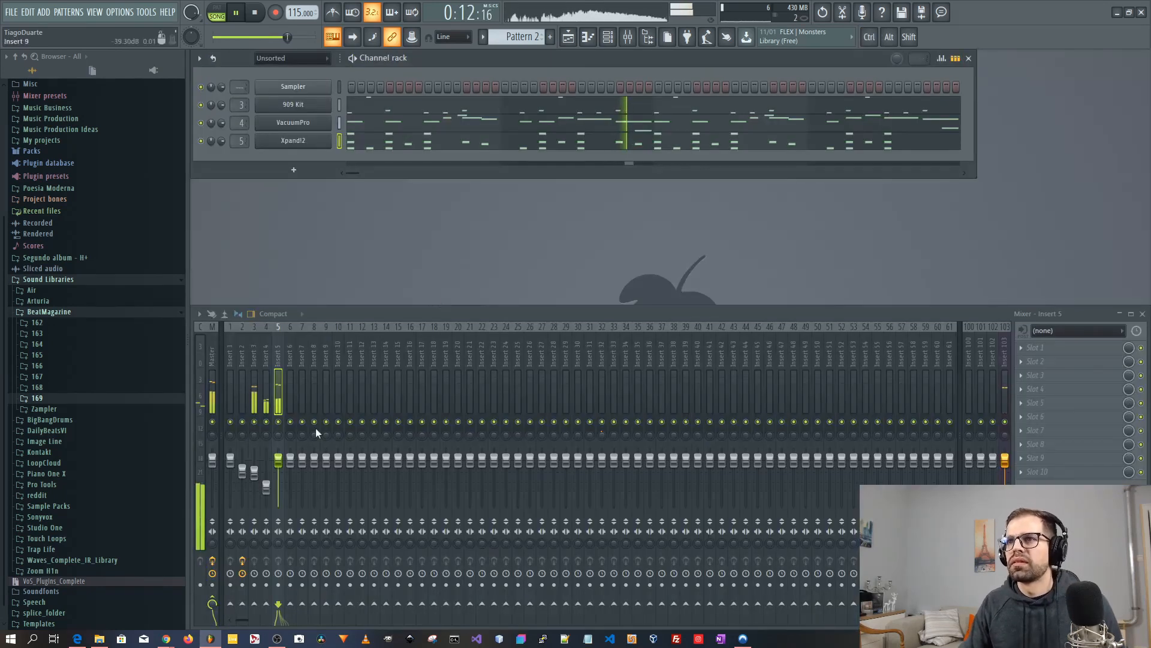
left_click_drag(280, 462, 280, 477)
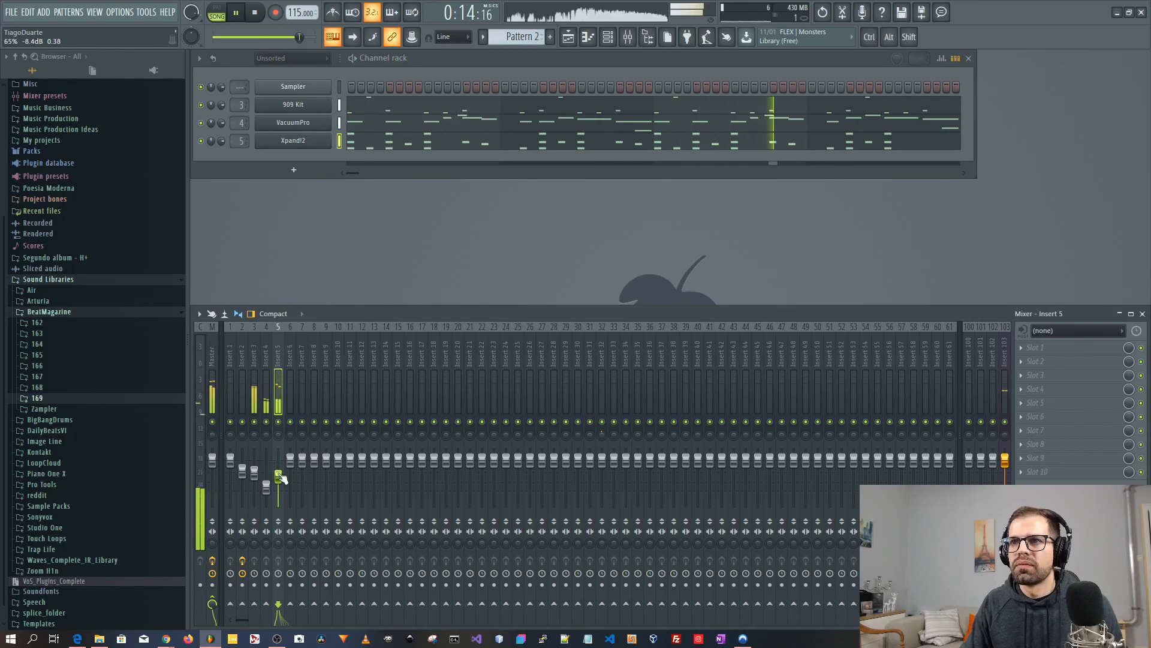
Step: Raise the Xpand!2 channel's time shift slightly in its detailed settings and nudge the level of mixer track 5
left_click(294, 141)
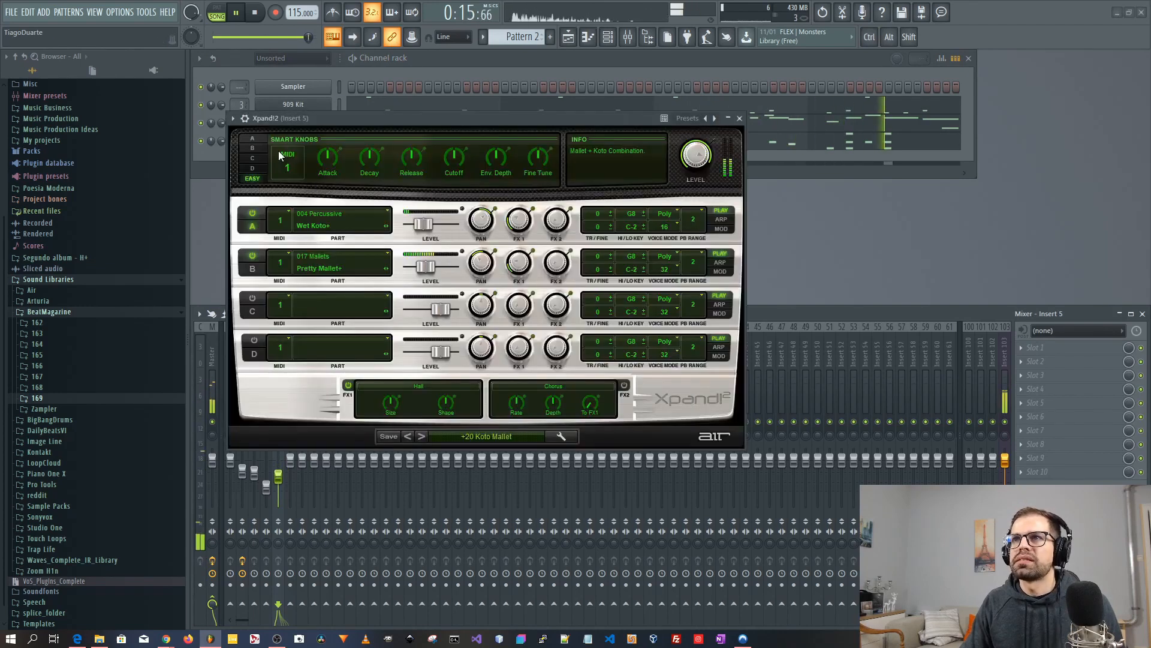
left_click(245, 118)
mouse_move(455, 187)
left_mouse_down()
mouse_move(454, 167)
mouse_move(454, 180)
left_mouse_up()
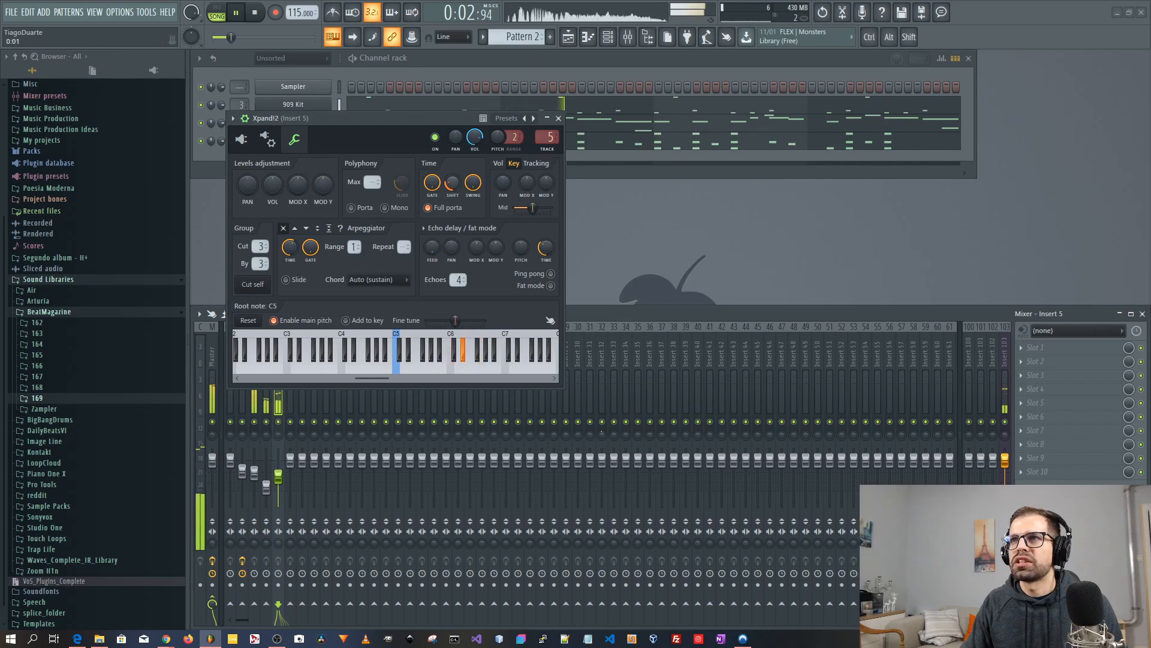
left_click(559, 118)
left_click_drag(279, 478, 279, 476)
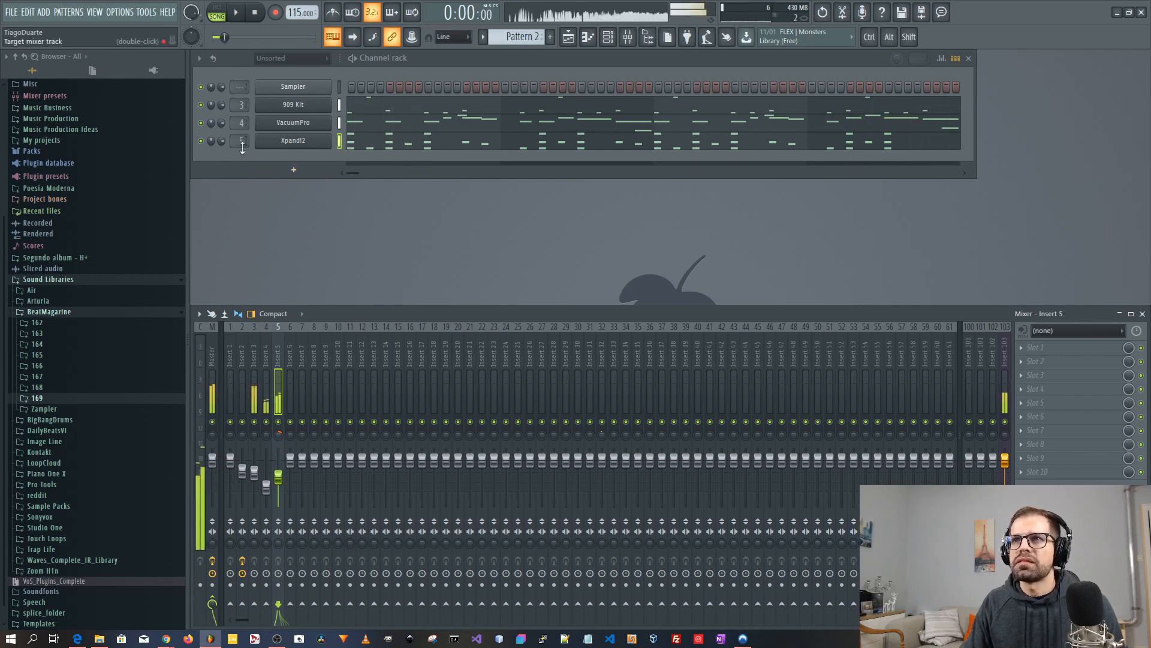
Step: Restart playback and reroute the Xpand!2 channel to mixer track 2
key("space")
left_click_drag(241, 140, 245, 161)
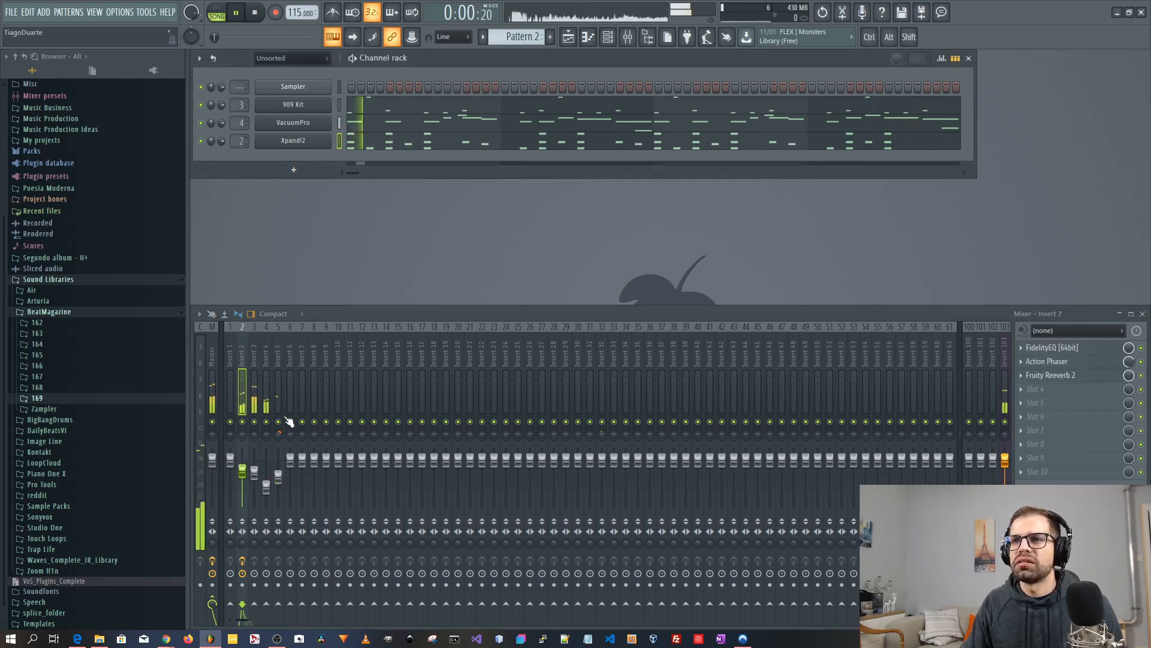
right_click(281, 437)
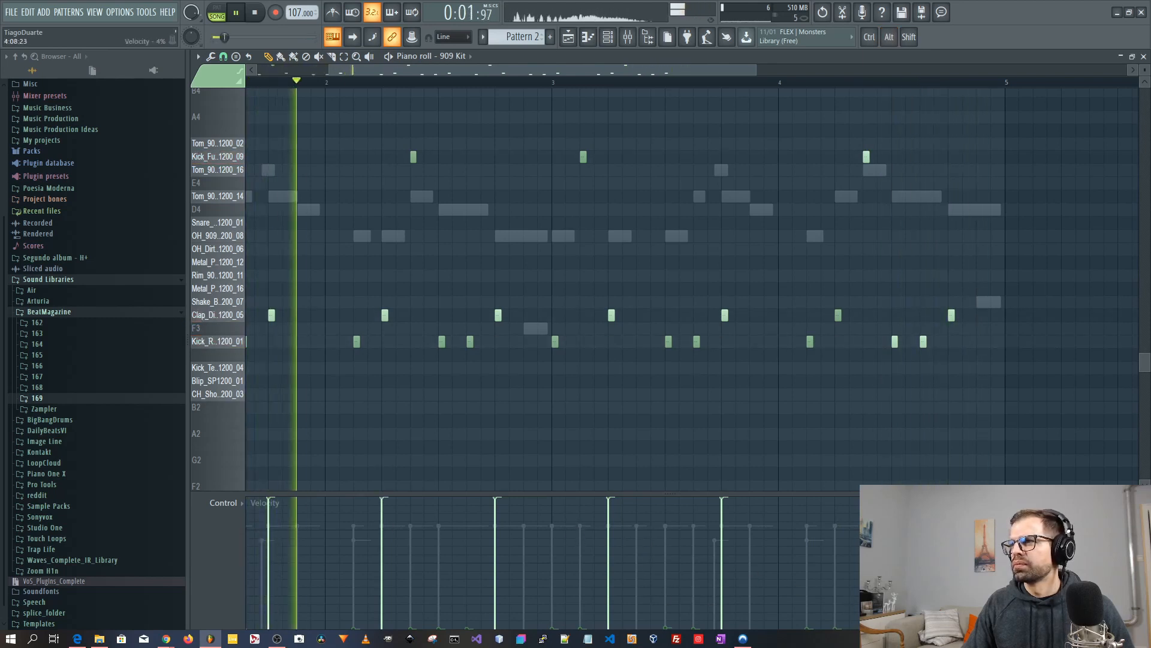
Step: Raise the first bar-4 clap of the 909 Kit to 100% velocity and drop the velocities of the kicks after it to the minimum
left_click_drag(835, 505, 833, 476)
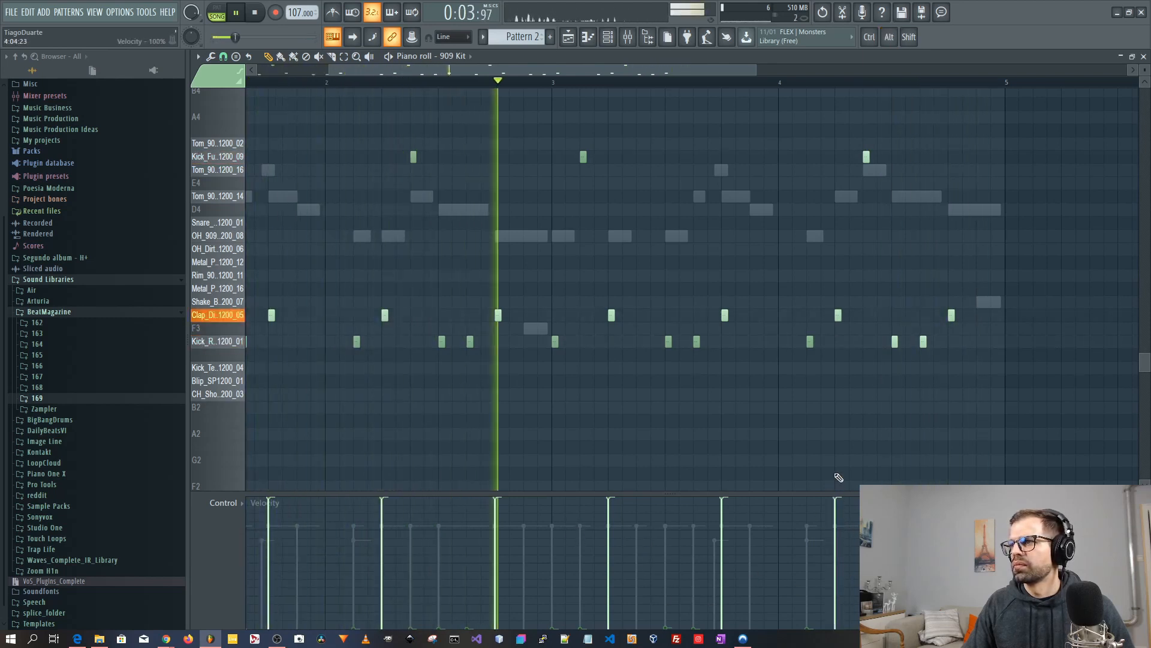
left_click_drag(864, 626, 922, 626)
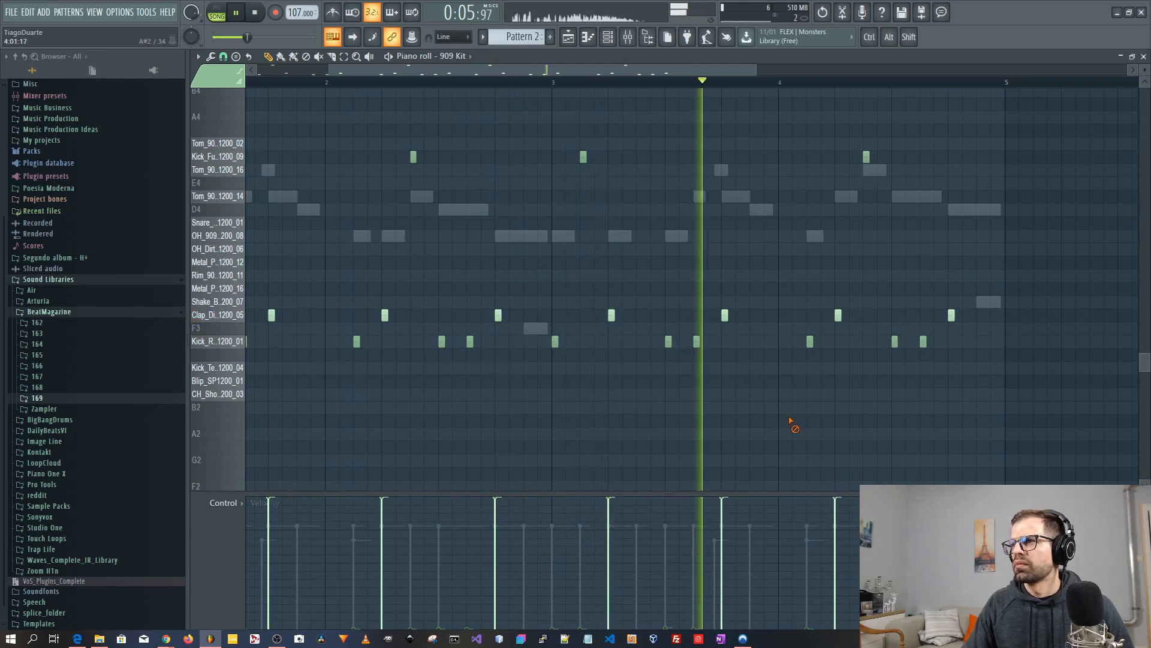
right_click(608, 411)
right_click(608, 410)
left_click(355, 242)
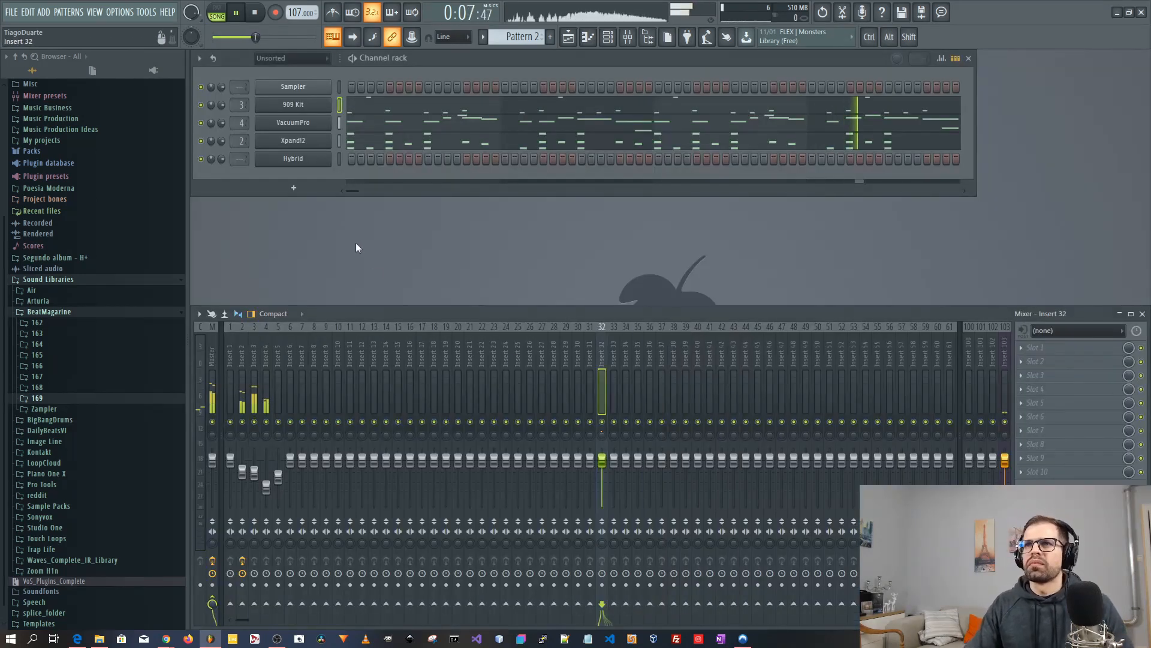
Step: Rename mixer track 3 as Clap
left_click(254, 359)
double_click(254, 359)
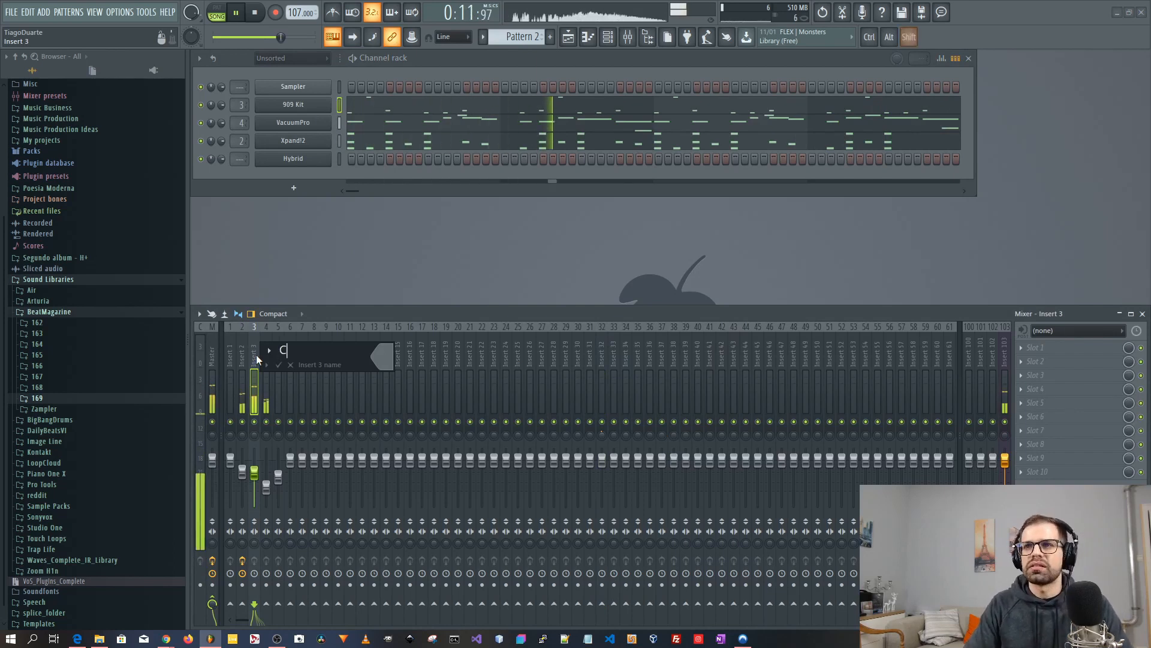
type("Clap")
key("Return")
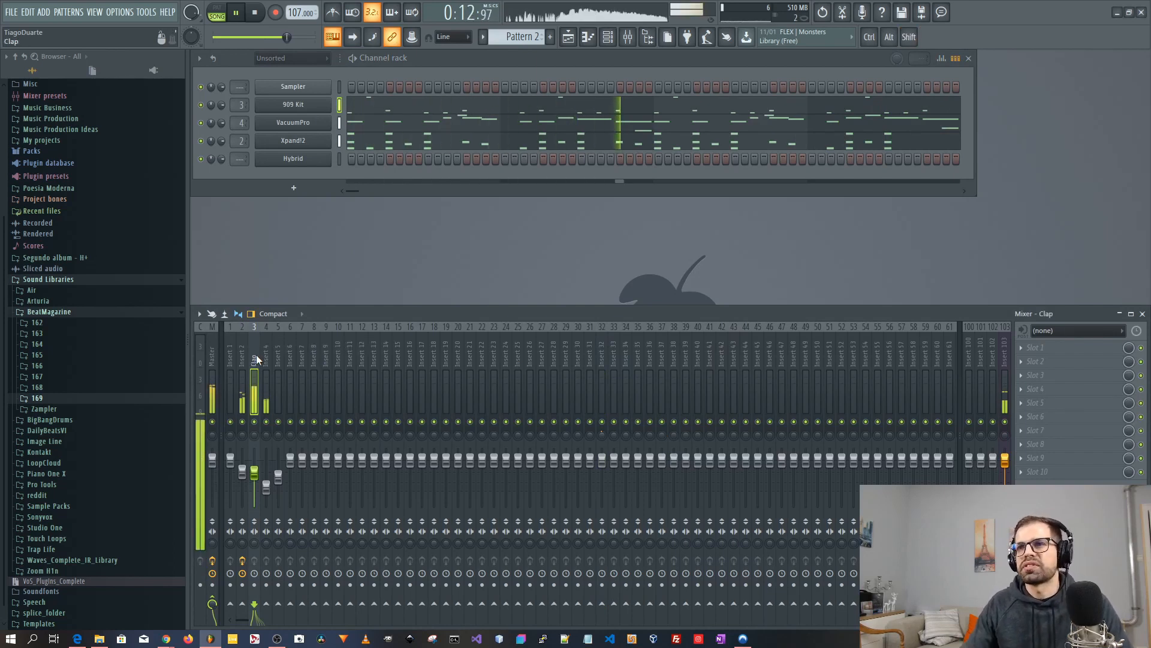
Step: Load the splitEnhancer effect into slot 1 of the Clap track and move its window over the mixer
left_click(1051, 354)
mouse_move(973, 391)
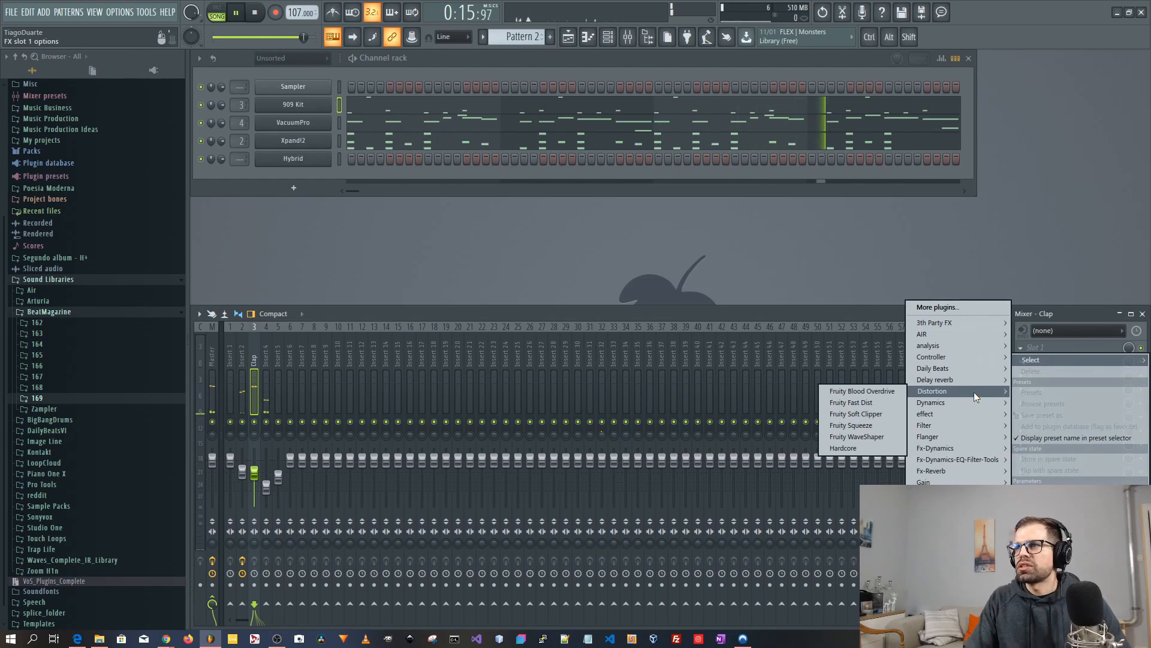
mouse_move(919, 378)
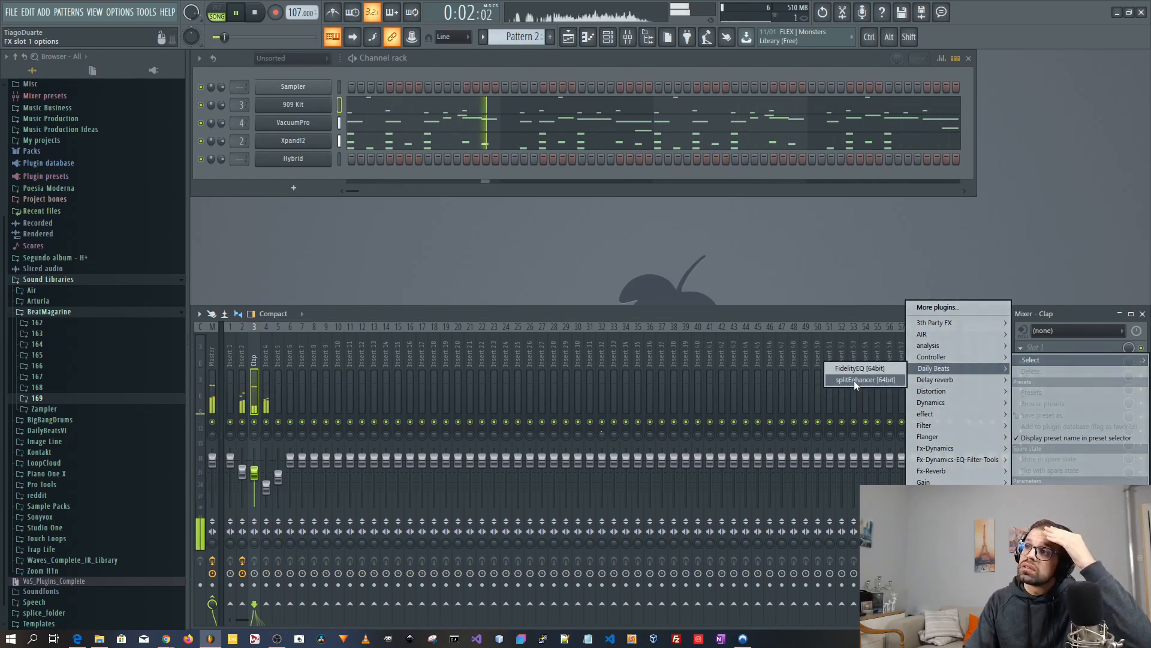
left_click(854, 380)
left_click_drag(133, 63, 378, 271)
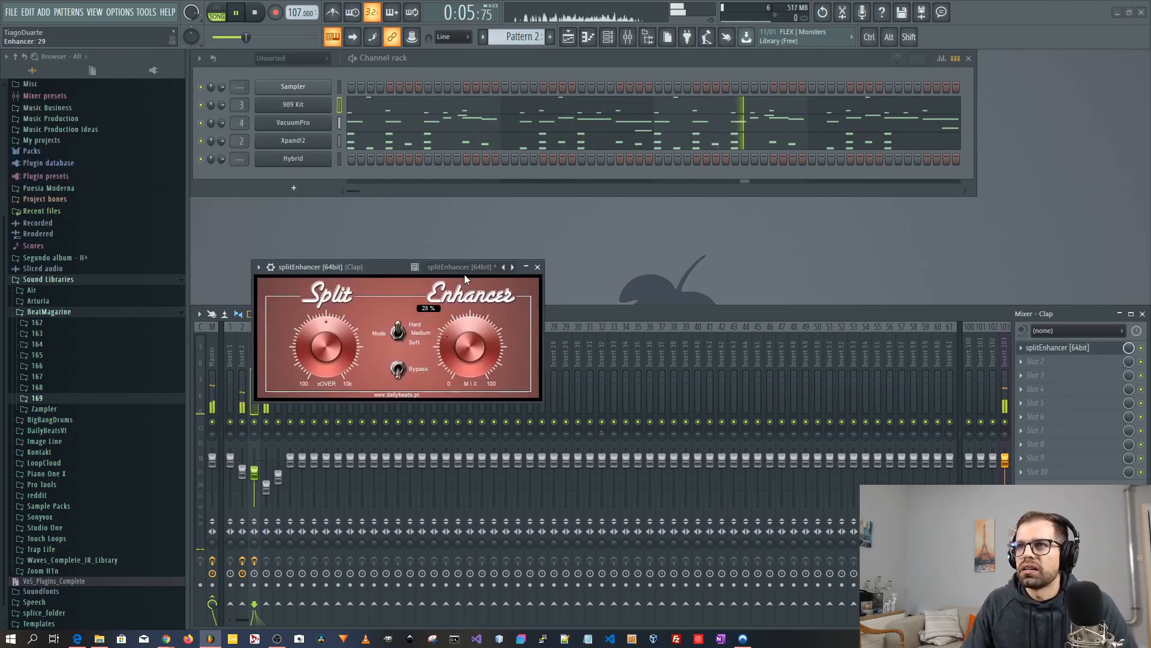
Step: Set the splitEnhancer crossover to about 1871 Hz and its mix to about 22%, and close the plugin
left_click_drag(322, 340, 340, 401)
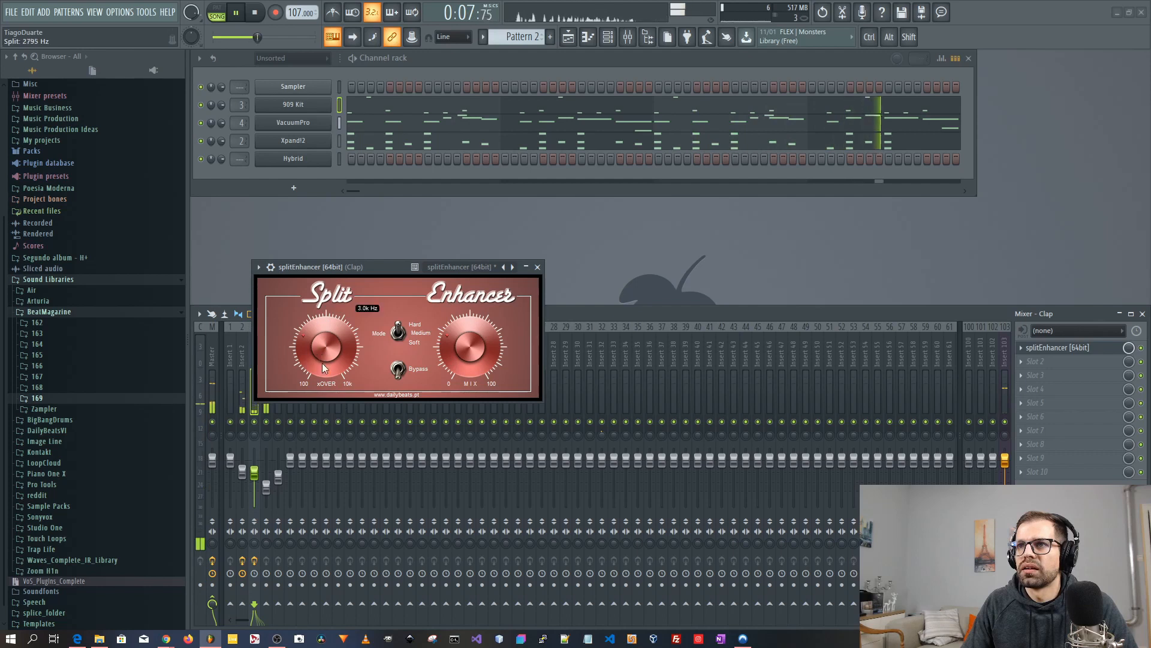
left_click_drag(319, 345, 329, 344)
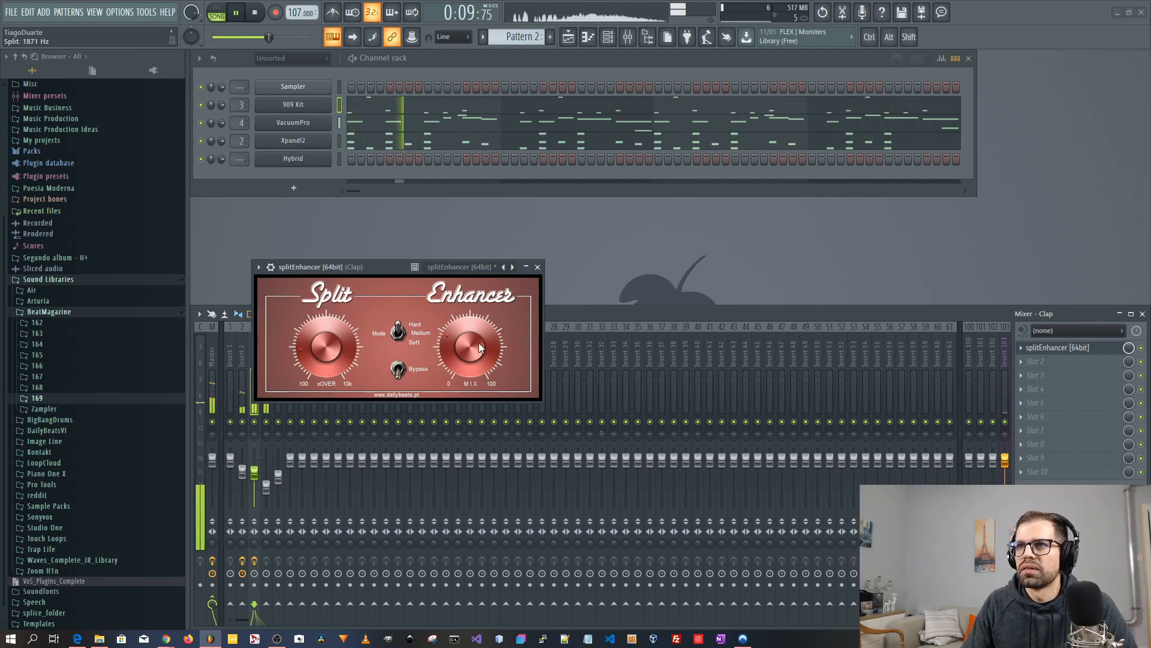
left_click_drag(479, 343, 480, 350)
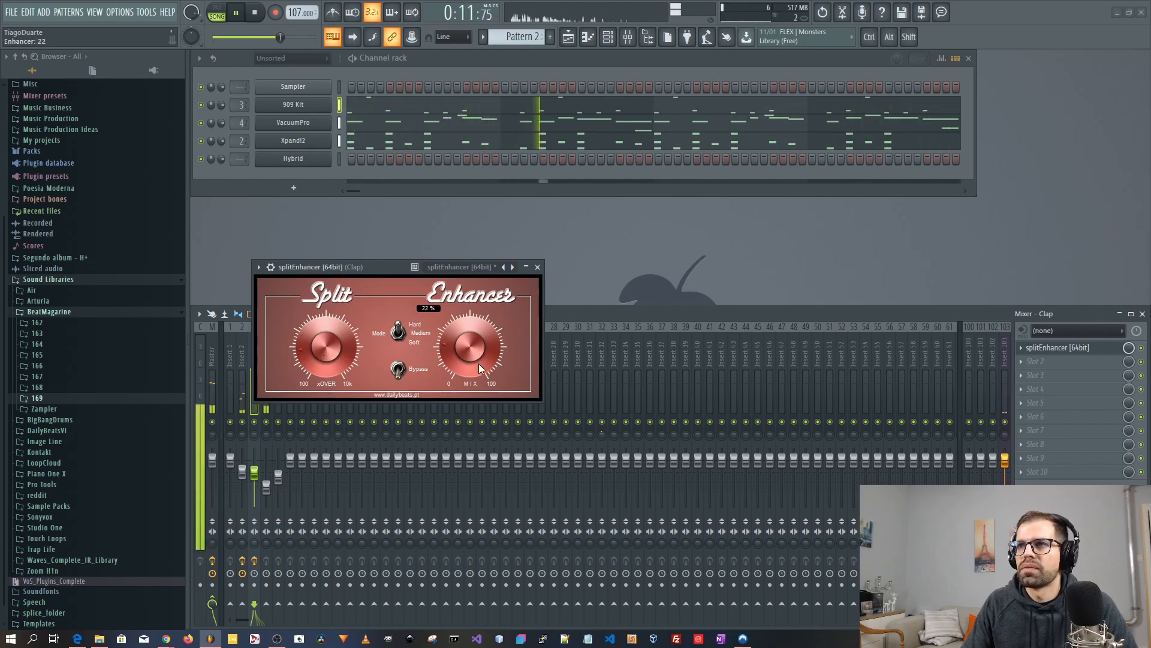
left_click(538, 268)
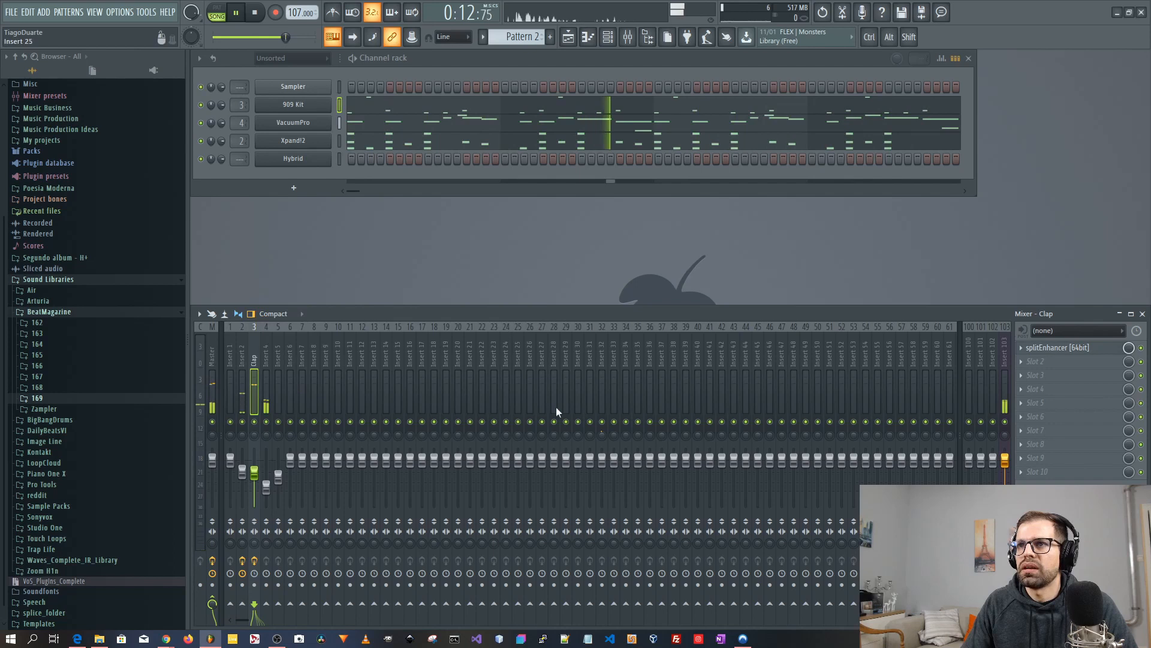
Step: Load Neutron Elements into slot 2 of the Clap track
left_click(1044, 361)
mouse_move(941, 470)
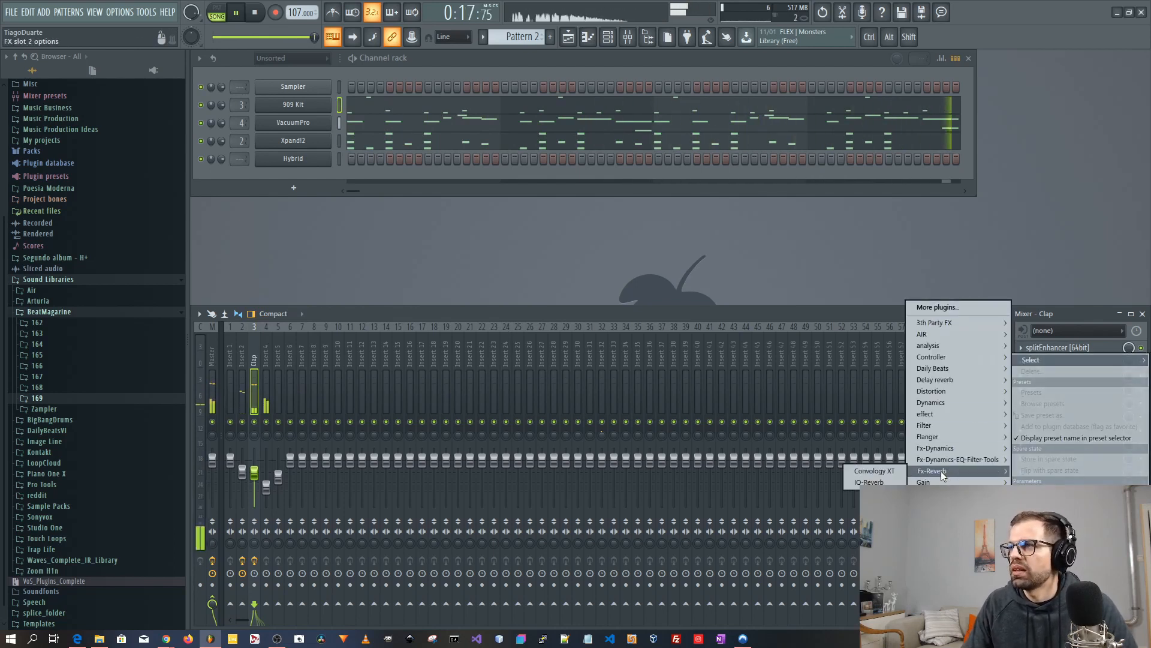
mouse_move(941, 493)
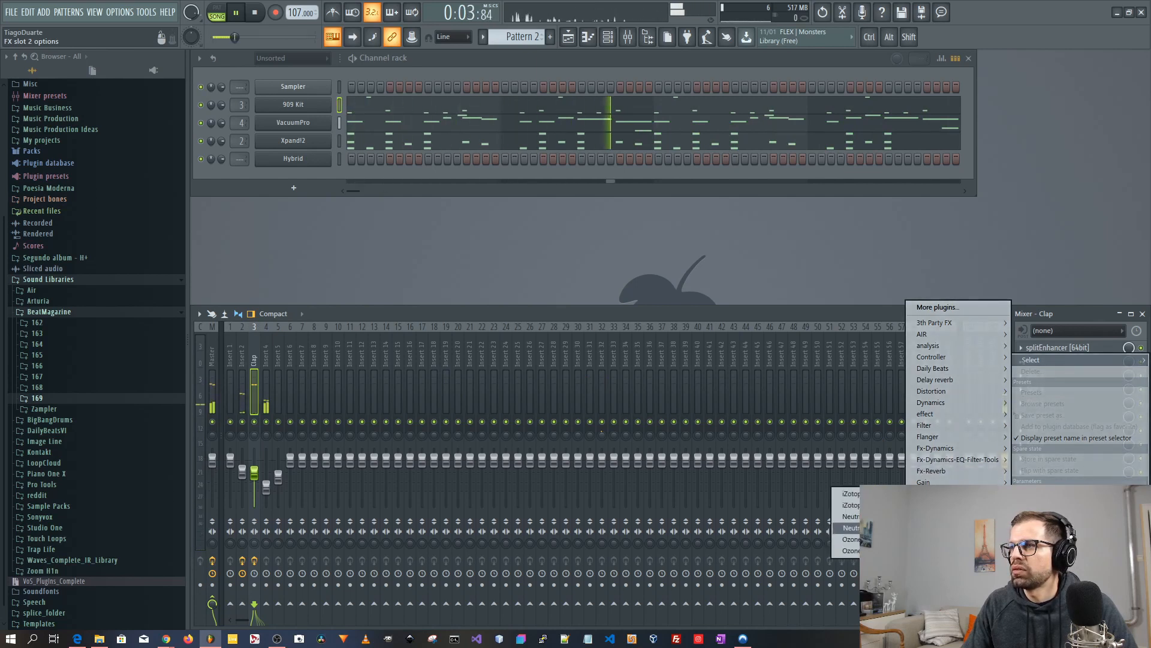
left_click(850, 528)
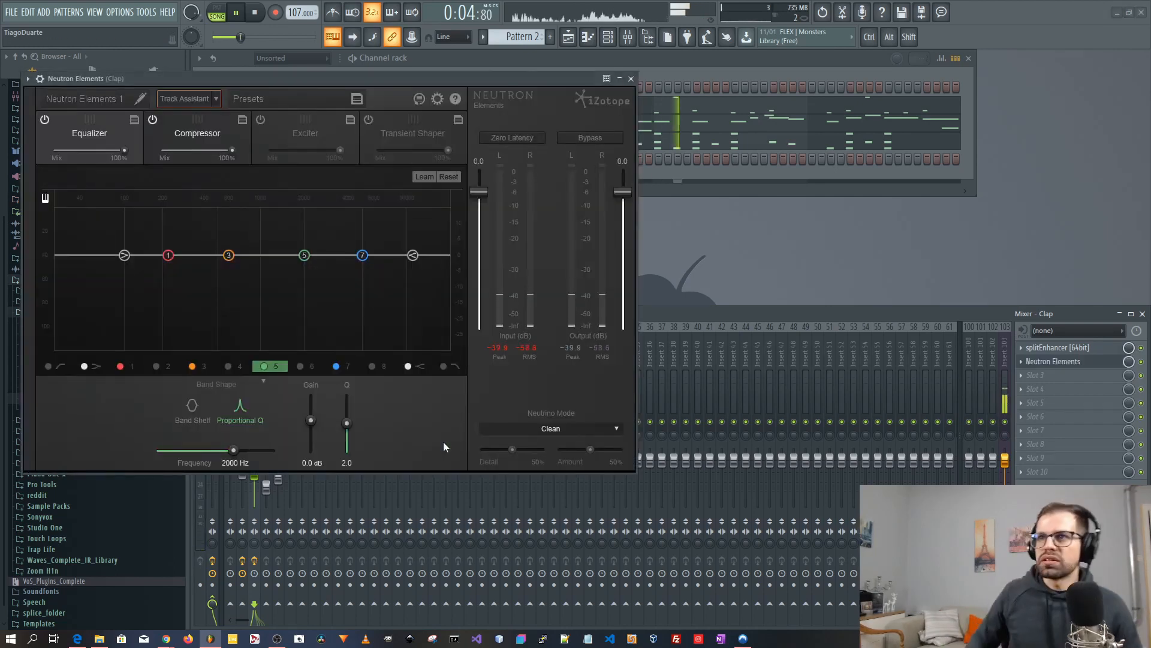
Step: Enable Neutron's Transient Shaper with sustain at about -8.3 dB, close the plugin and collapse the Sound Libraries folder
left_click(378, 124)
left_click(368, 120)
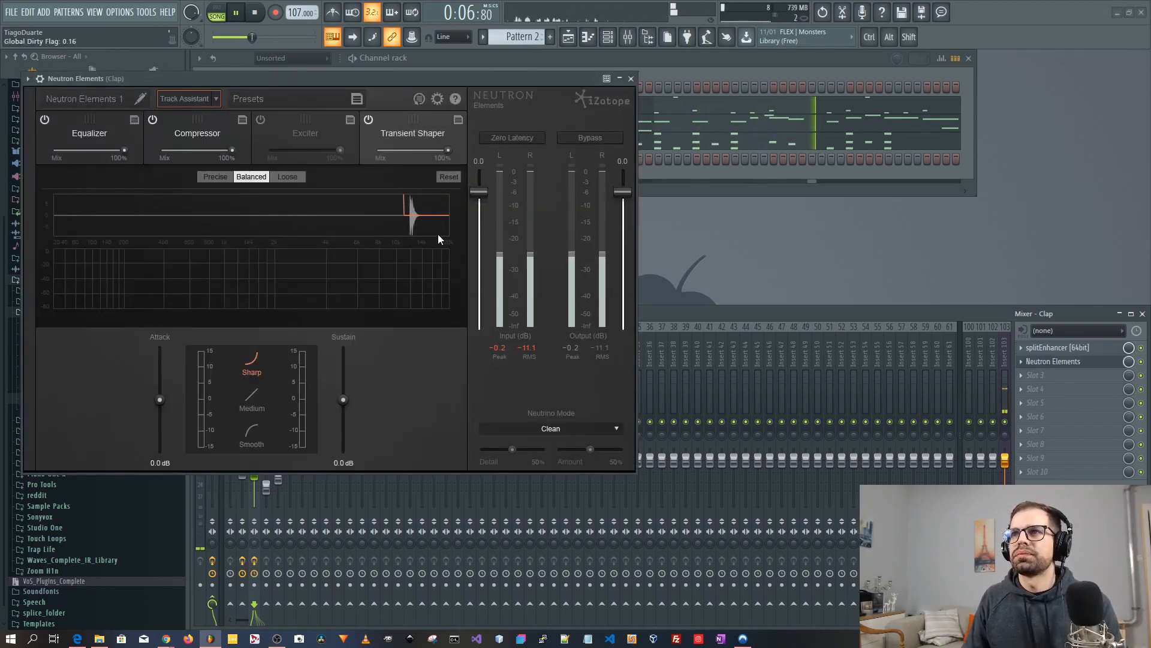
left_click_drag(341, 400, 345, 426)
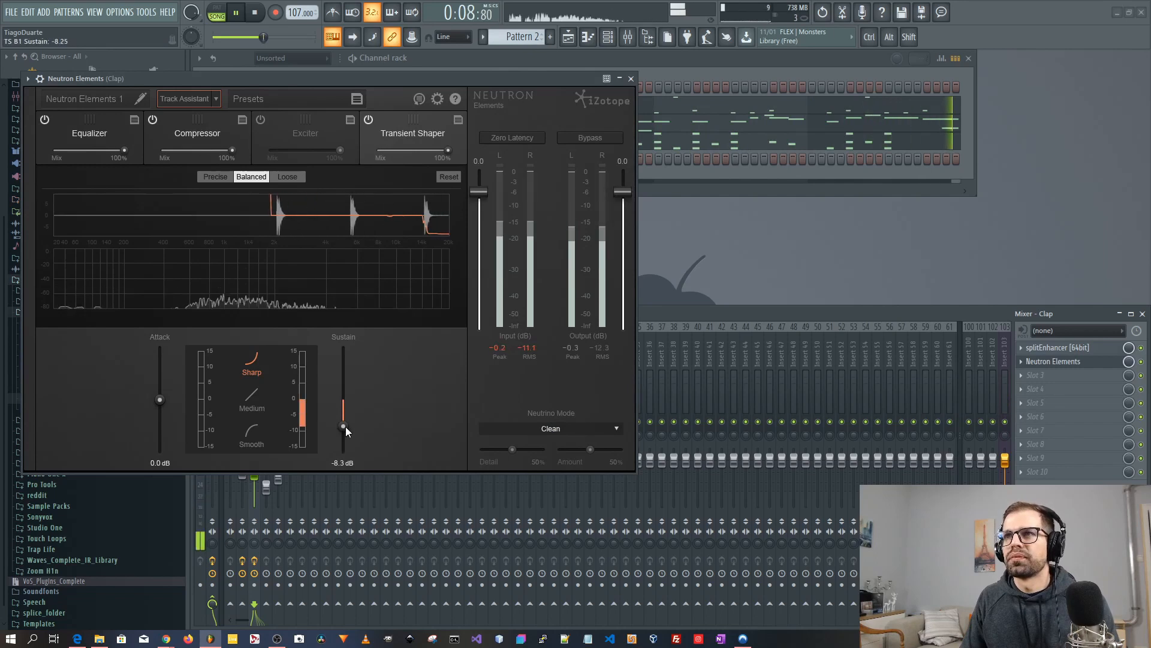
left_click(631, 78)
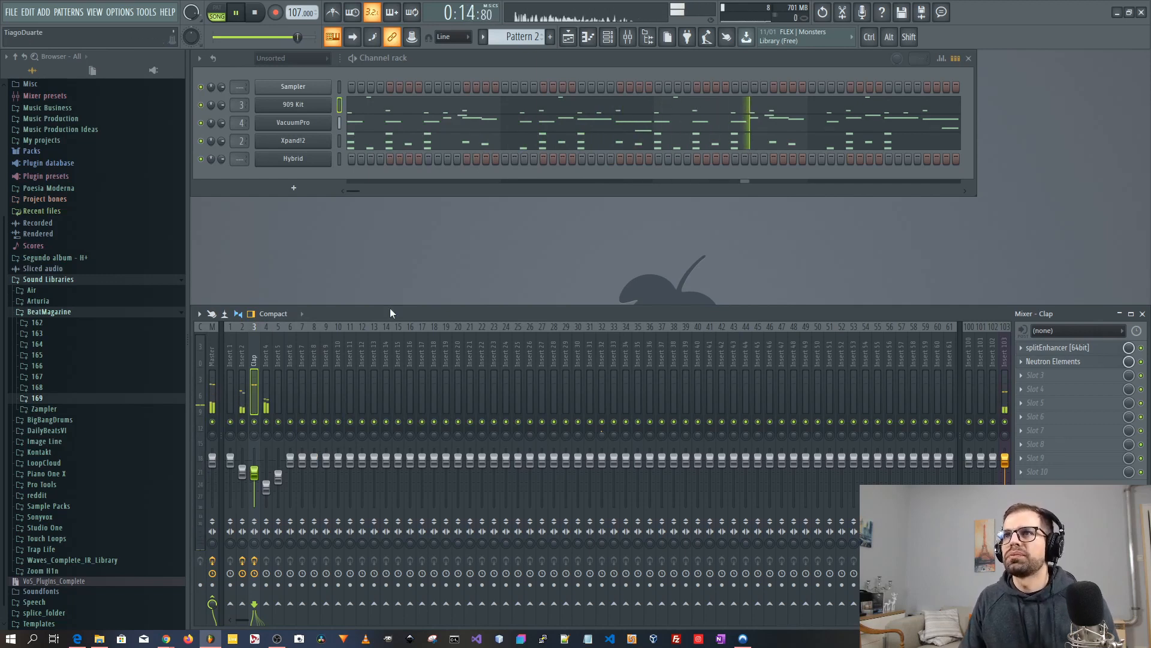
left_click(54, 279)
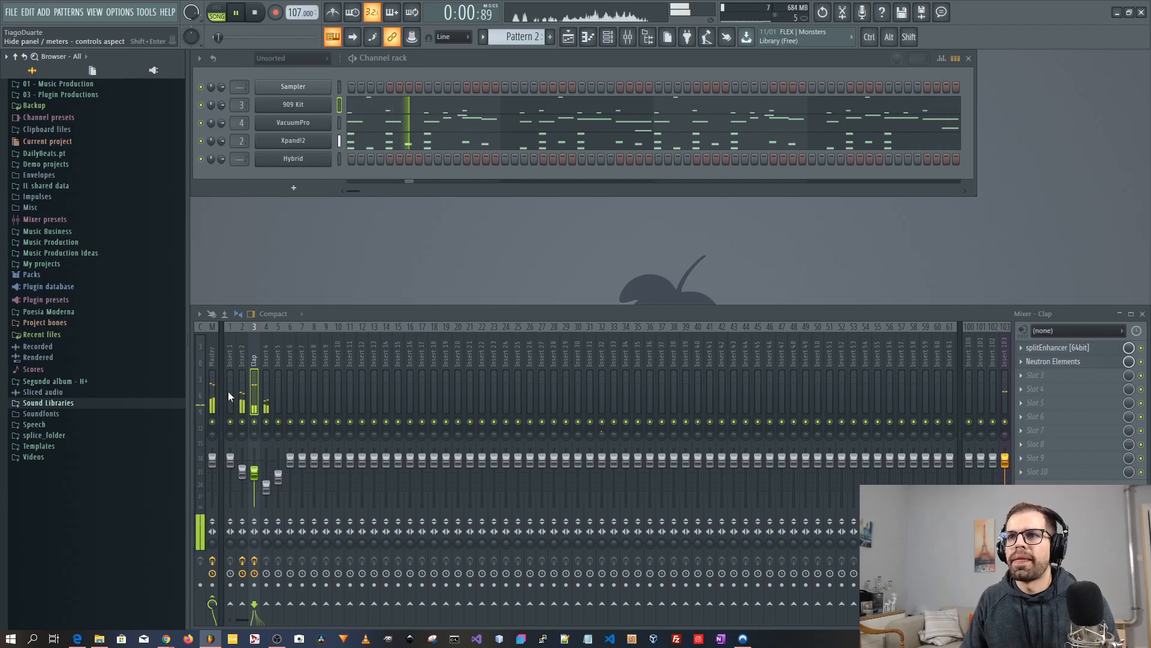
Step: Load FidelityEQ into slot 1 of mixer track 4 and enable its low-pass filter with a lowered cutoff frequency
left_click(267, 386)
left_click(1038, 347)
mouse_move(950, 403)
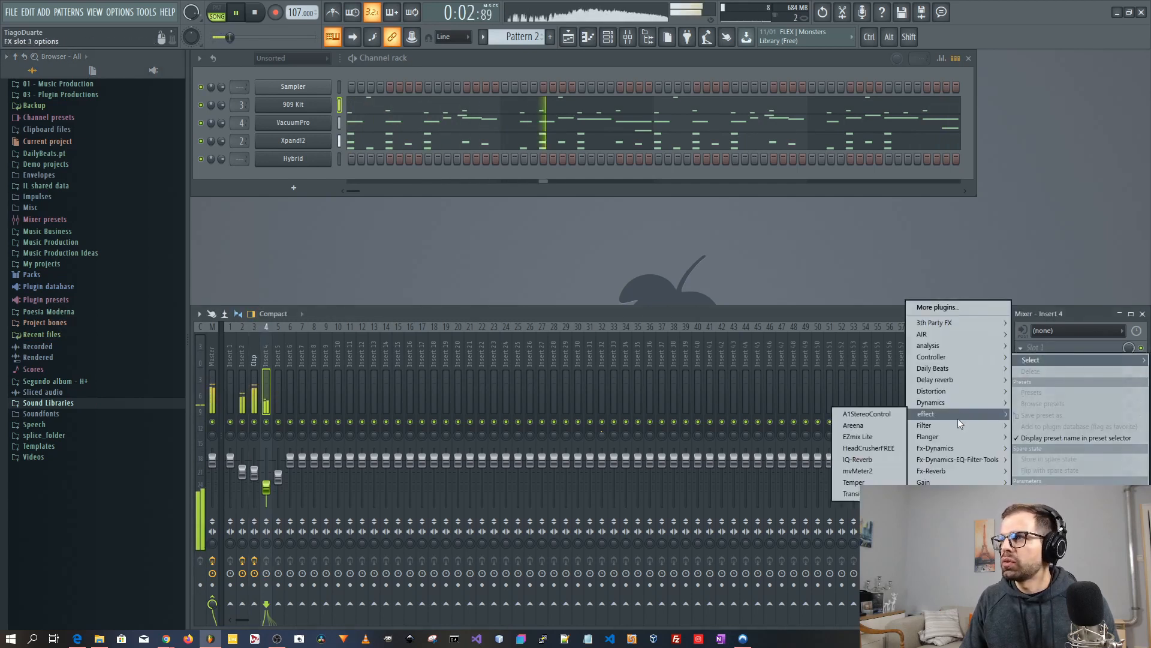
mouse_move(941, 367)
left_click(850, 373)
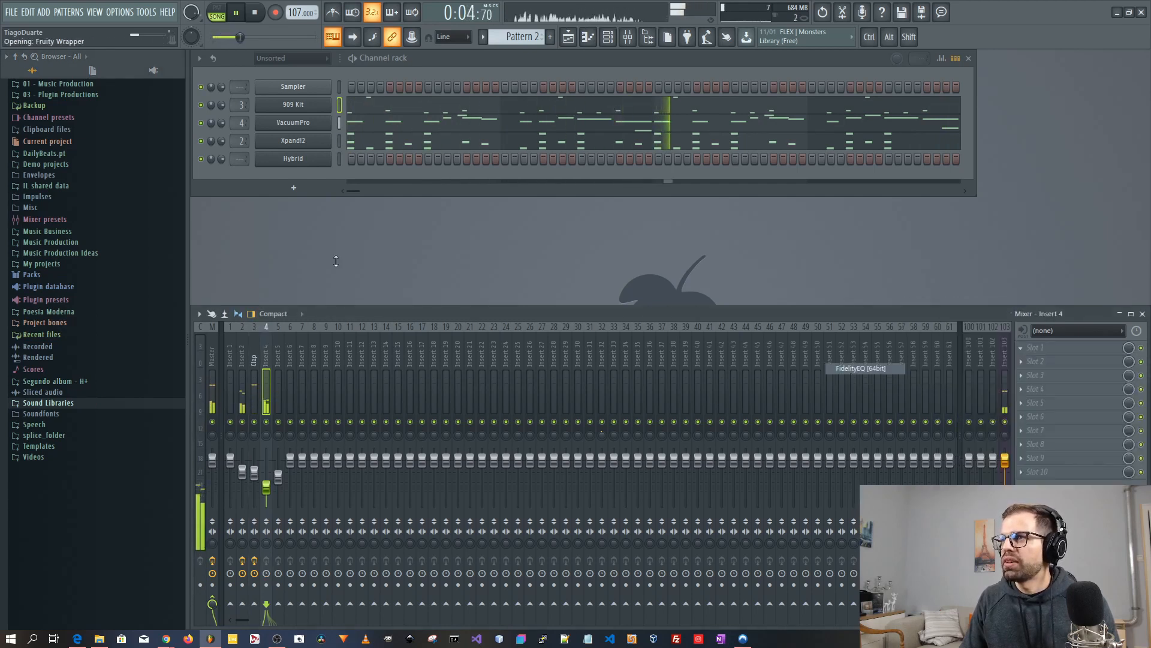
left_click(394, 144)
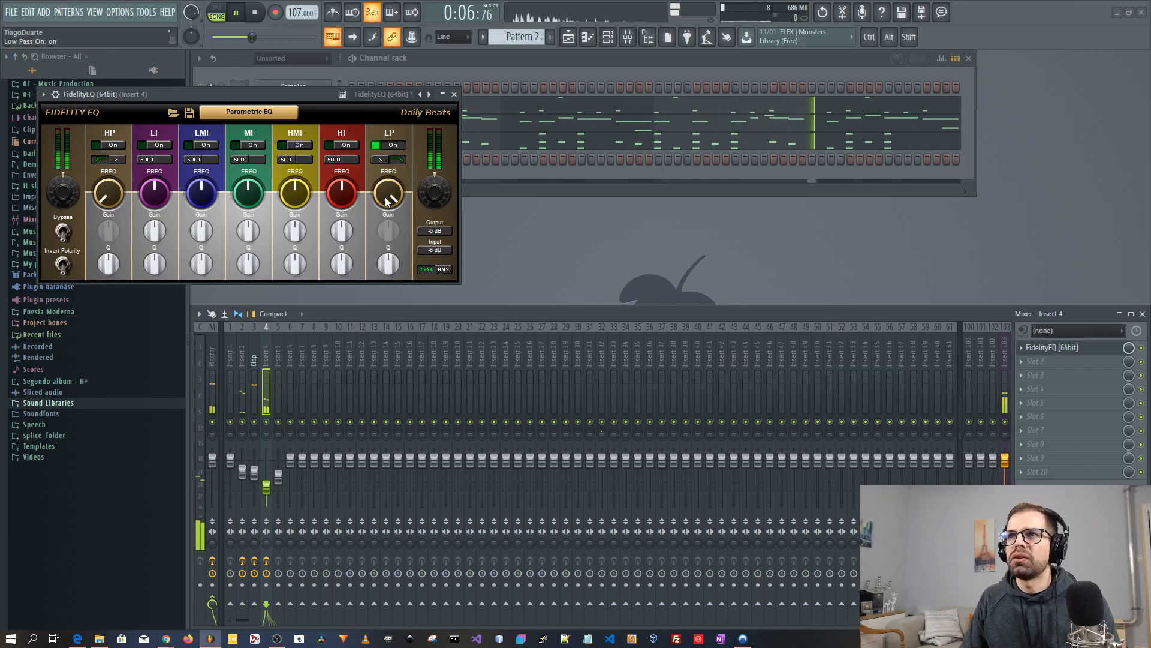
left_click_drag(388, 193, 414, 338)
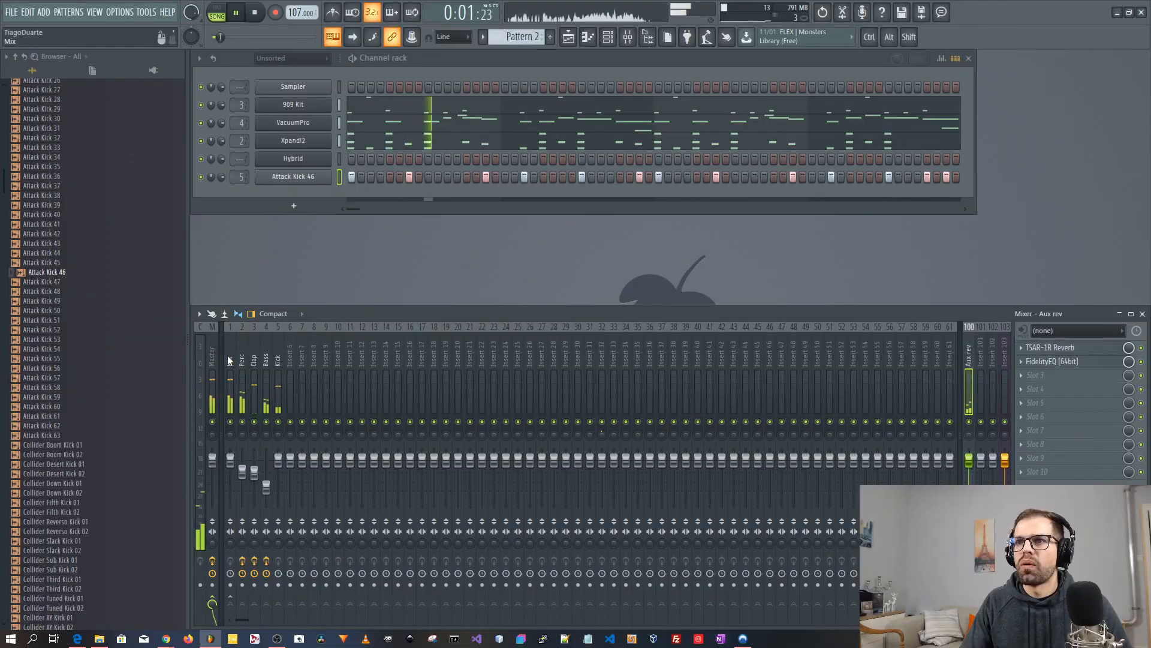
Step: Audition samples in the Drums (ModeAudio) Percussion folder and add Attack Snap 03 as a new channel
left_click(227, 359)
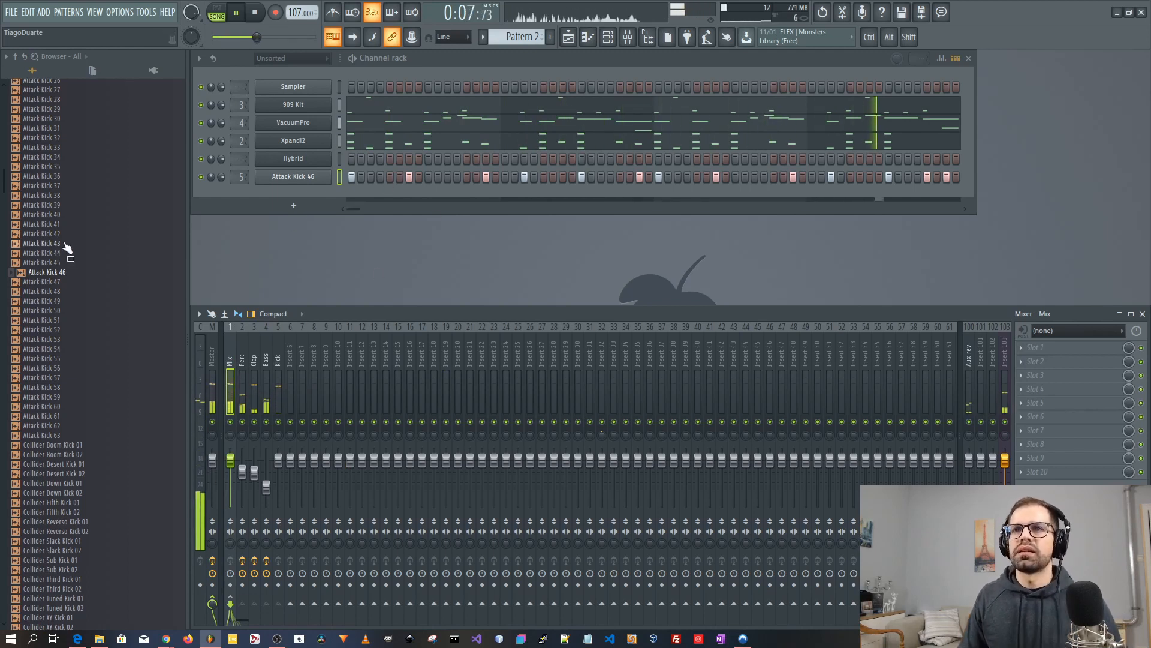
scroll(67, 248, "up", 15)
left_click(65, 293)
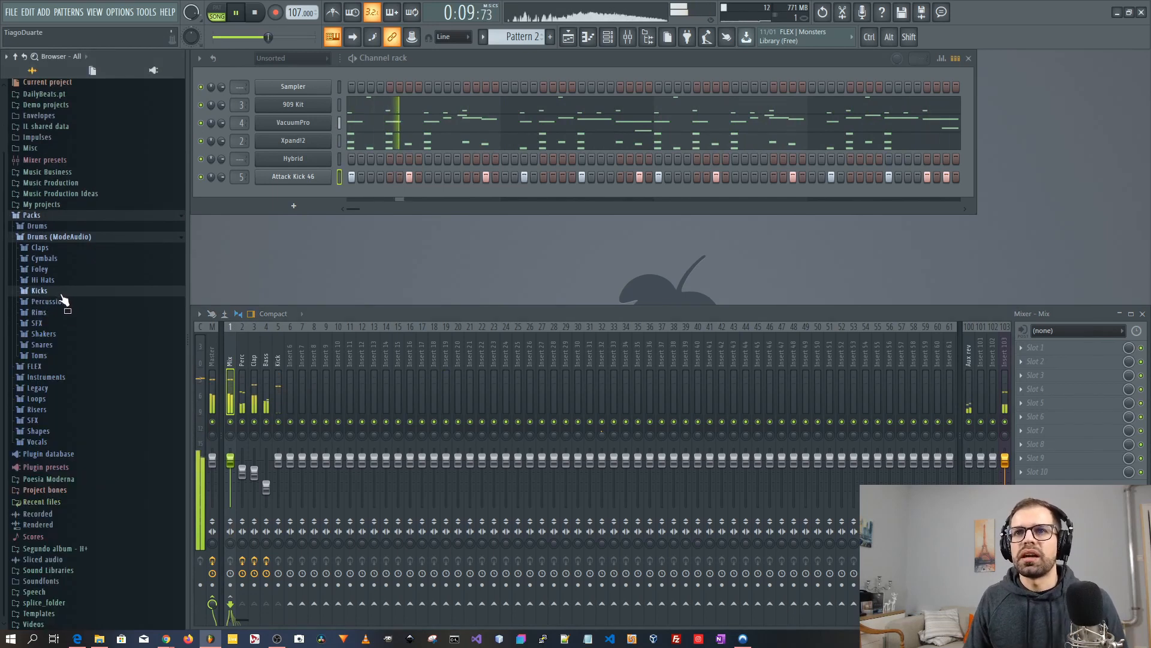
left_click(64, 301)
left_click(63, 399)
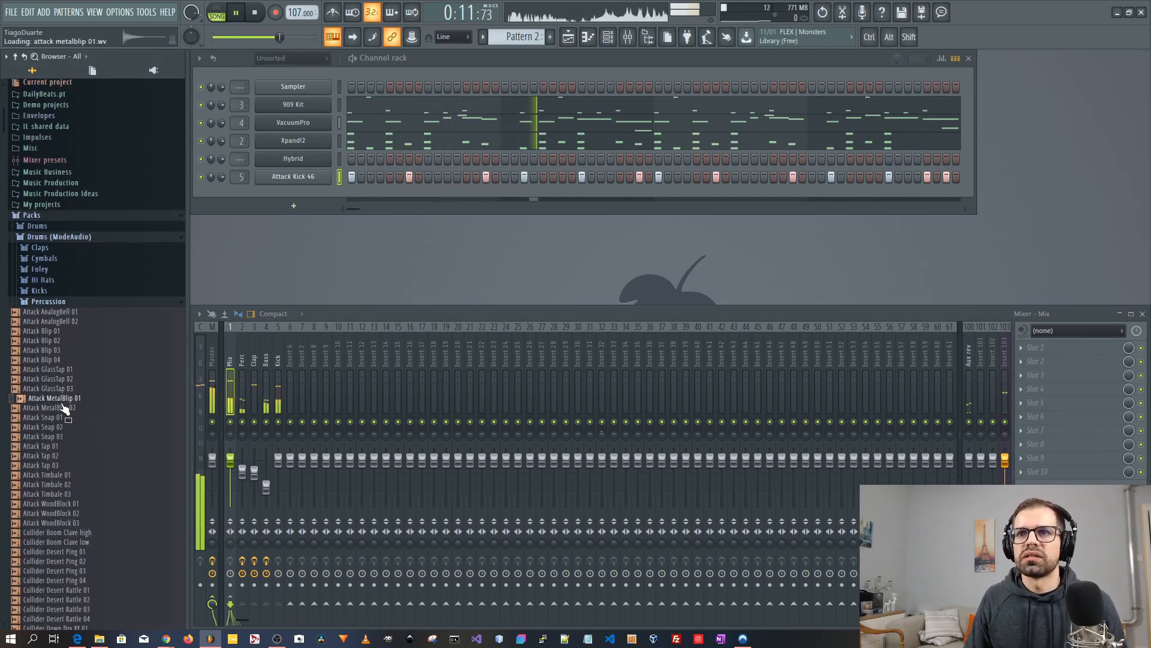
left_click(67, 419)
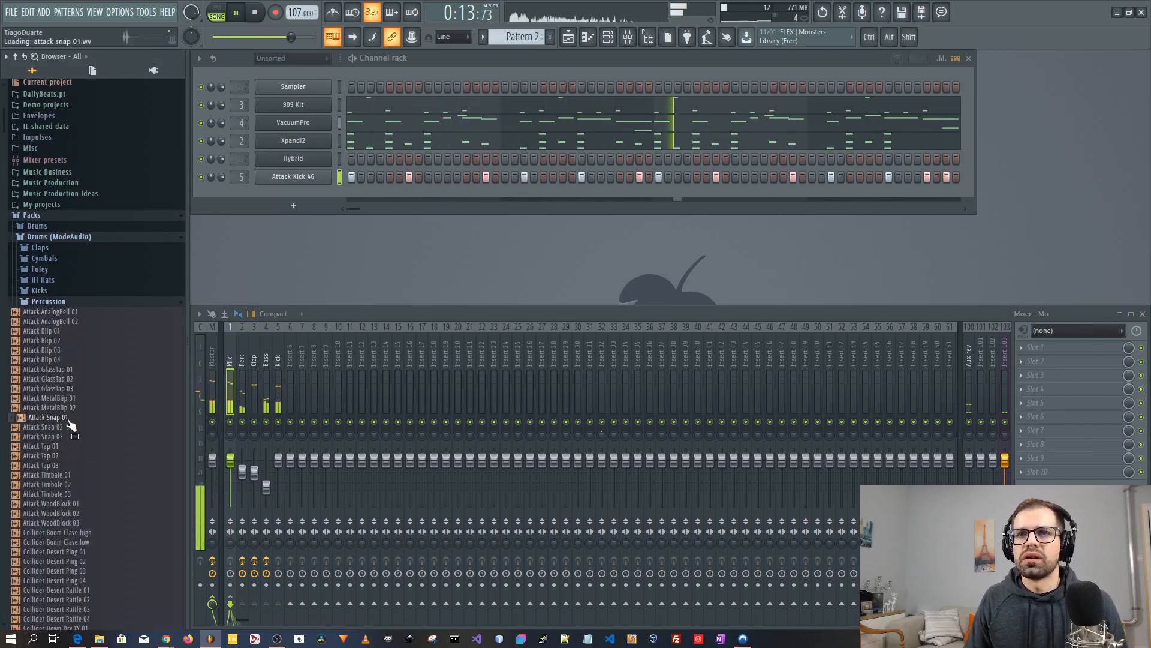
left_click(65, 439)
left_click_drag(65, 441, 300, 195)
Step: Fill the Attack Snap 03 channel every 8 steps, rotate the hits right to start on step 5, and route it to mixer track 6
right_click(352, 193)
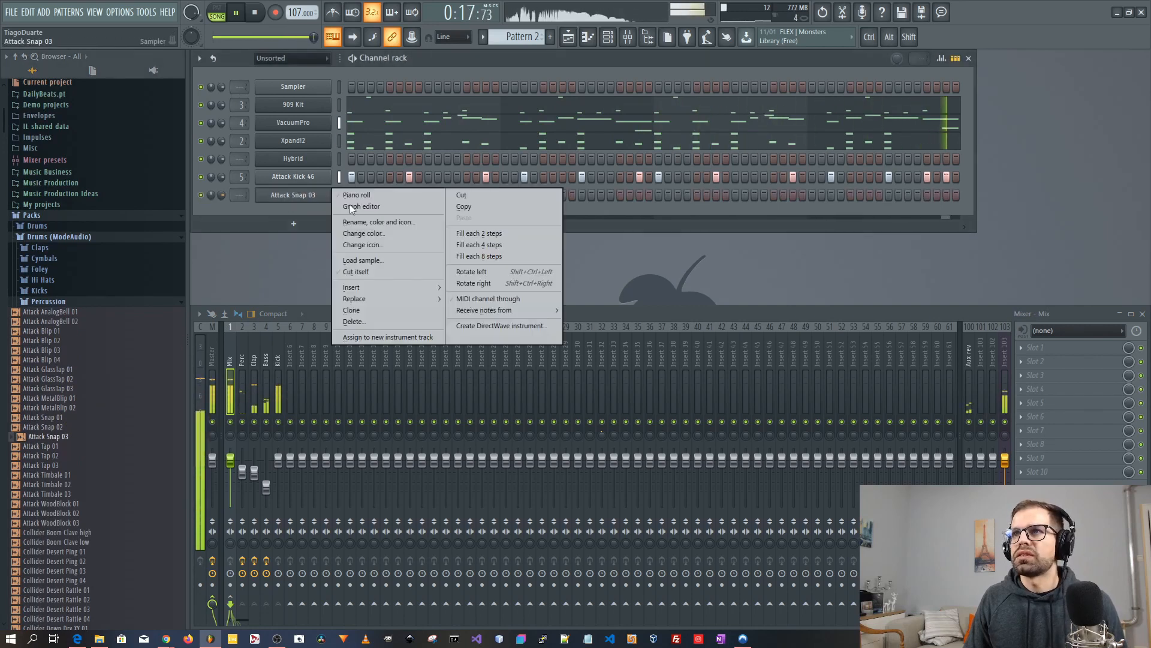
left_click(487, 254)
key("ctrl+shift+Right")
key("ctrl+shift+Right")
key("ctrl+shift+Right")
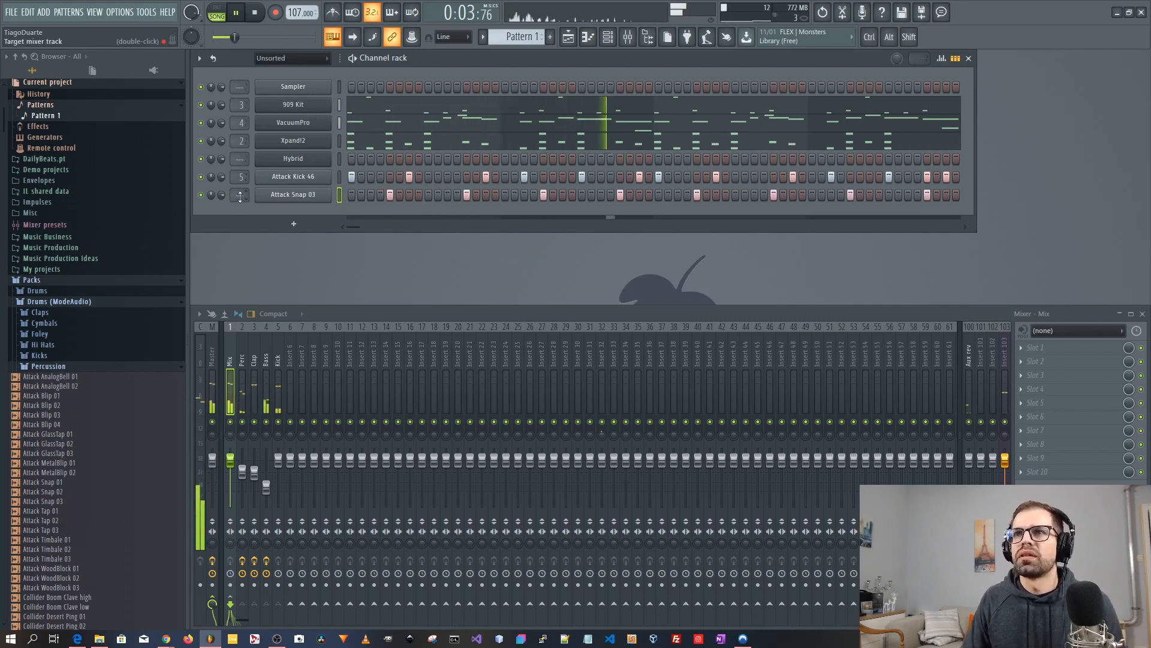
left_click_drag(241, 195, 241, 180)
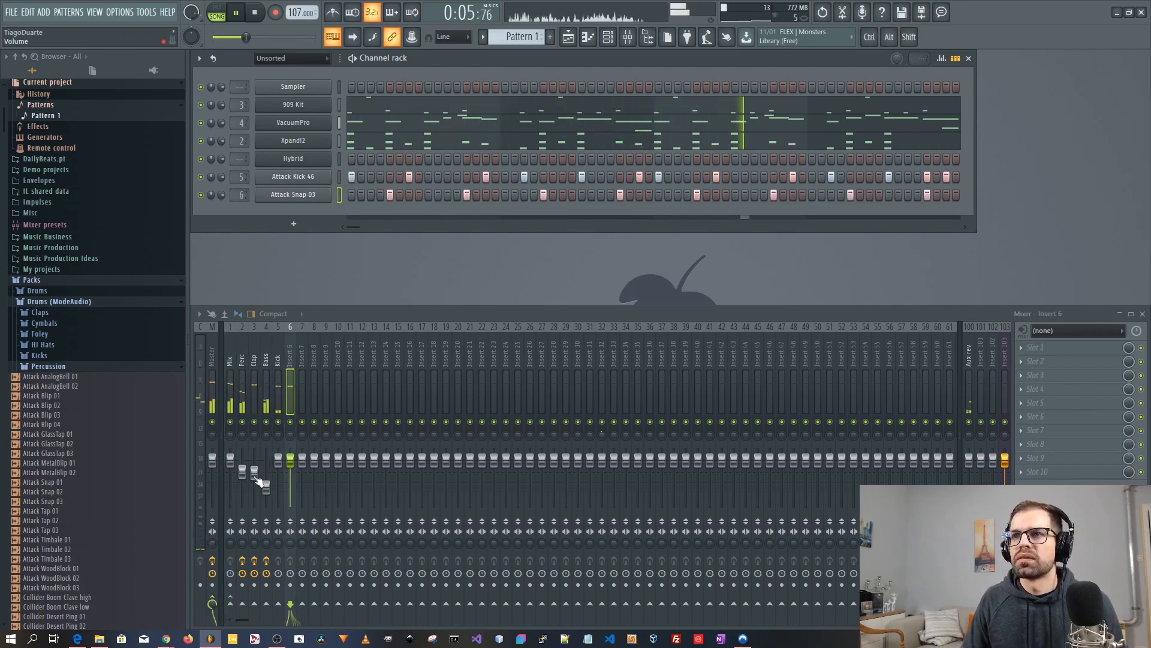
Step: Lower the Clap track's volume to about -11 dB and load Fruity Fast Dist into slot 1 of mixer track 6
left_click_drag(254, 471, 254, 479)
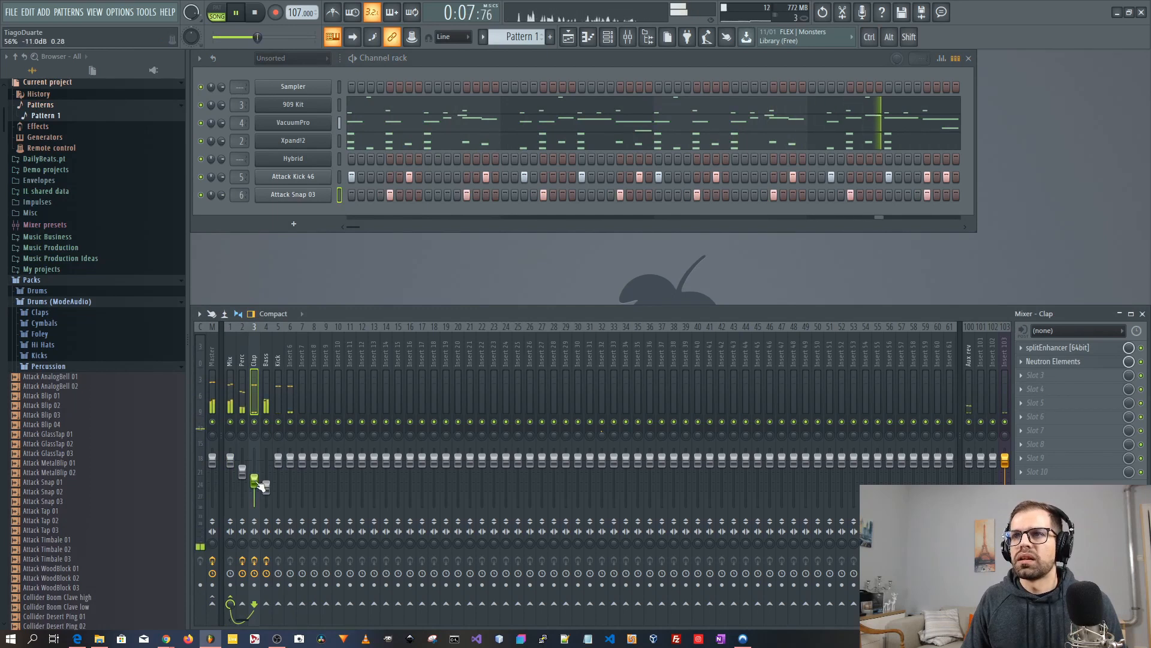
left_click(290, 385)
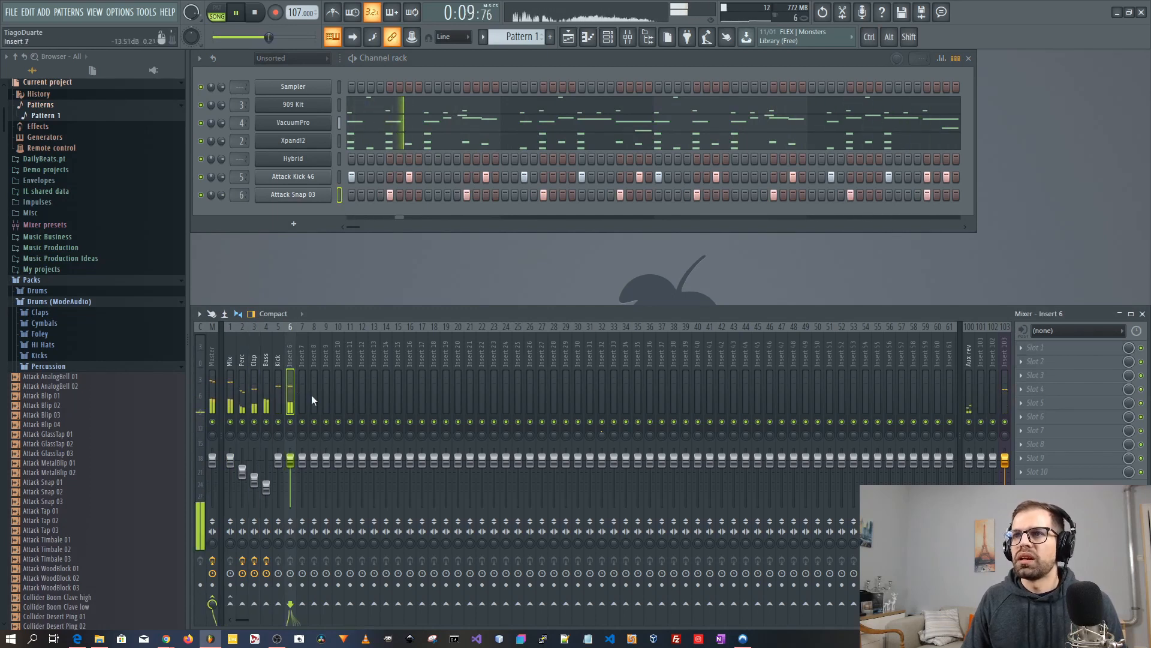
left_click(1025, 347)
mouse_move(941, 406)
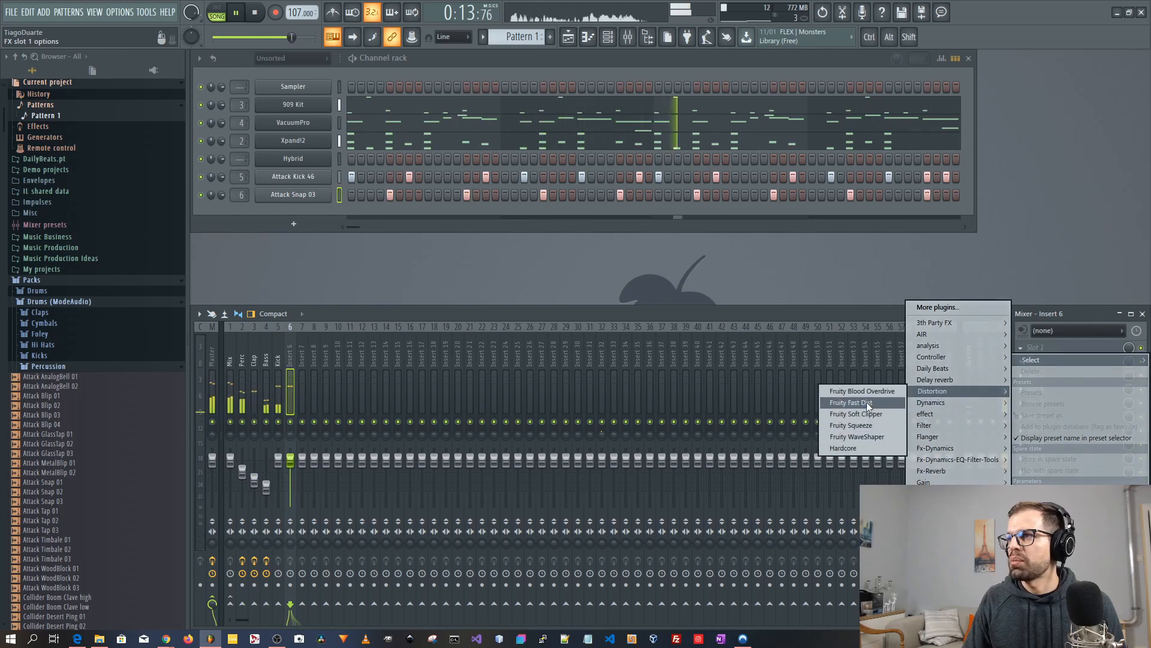
left_click(866, 402)
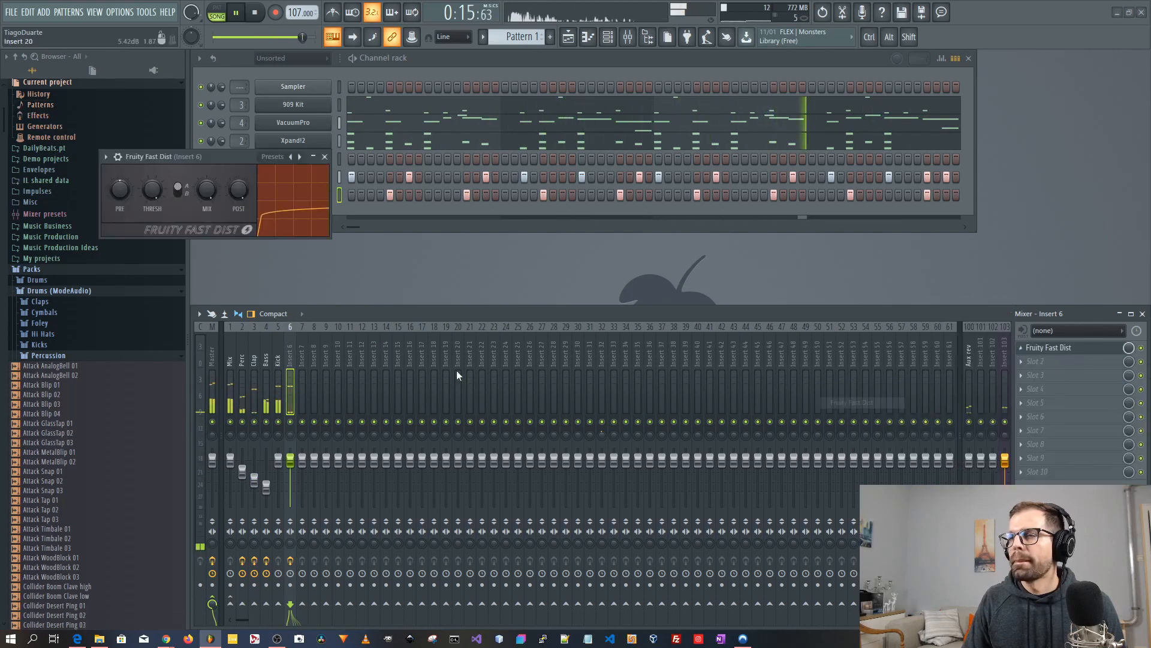
left_click_drag(192, 155, 275, 228)
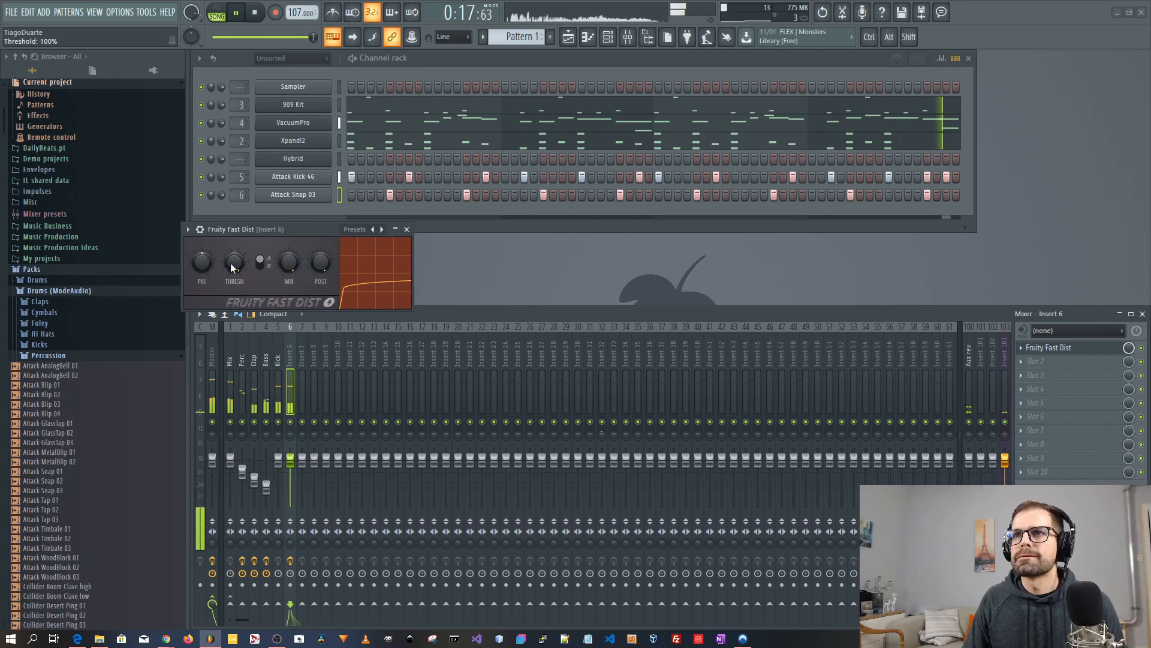
left_click(407, 229)
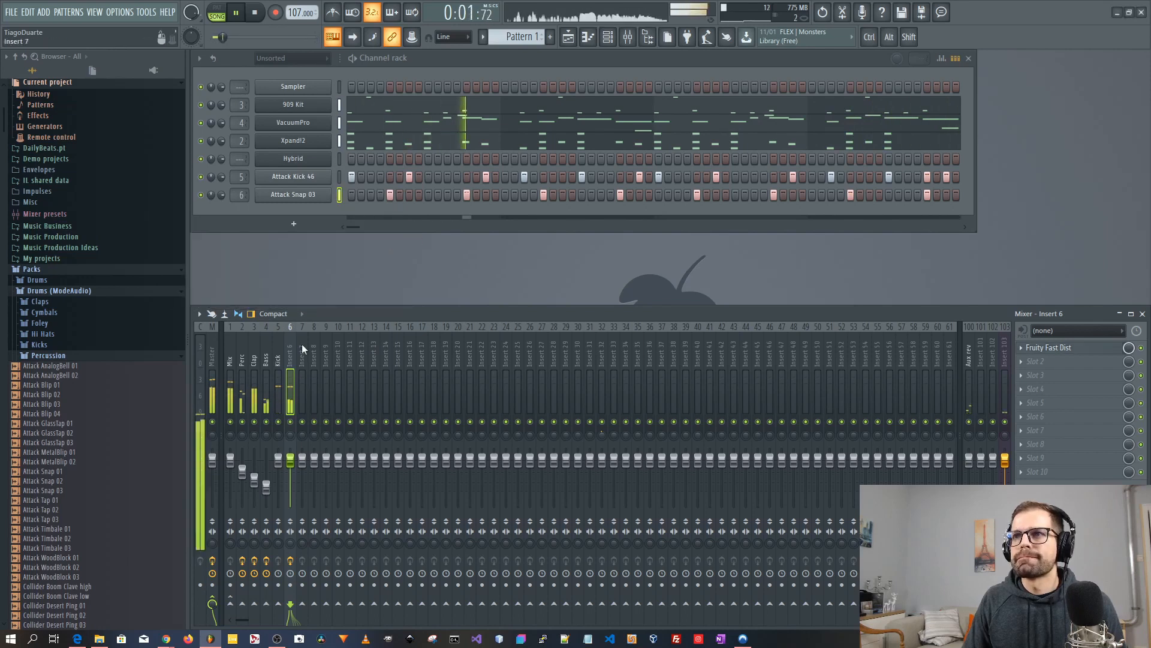
Step: Review the Attack Snap 03 channel's timing settings and raise mixer track 6's volume to about 1.5 dB
left_click(298, 192)
left_click(167, 178)
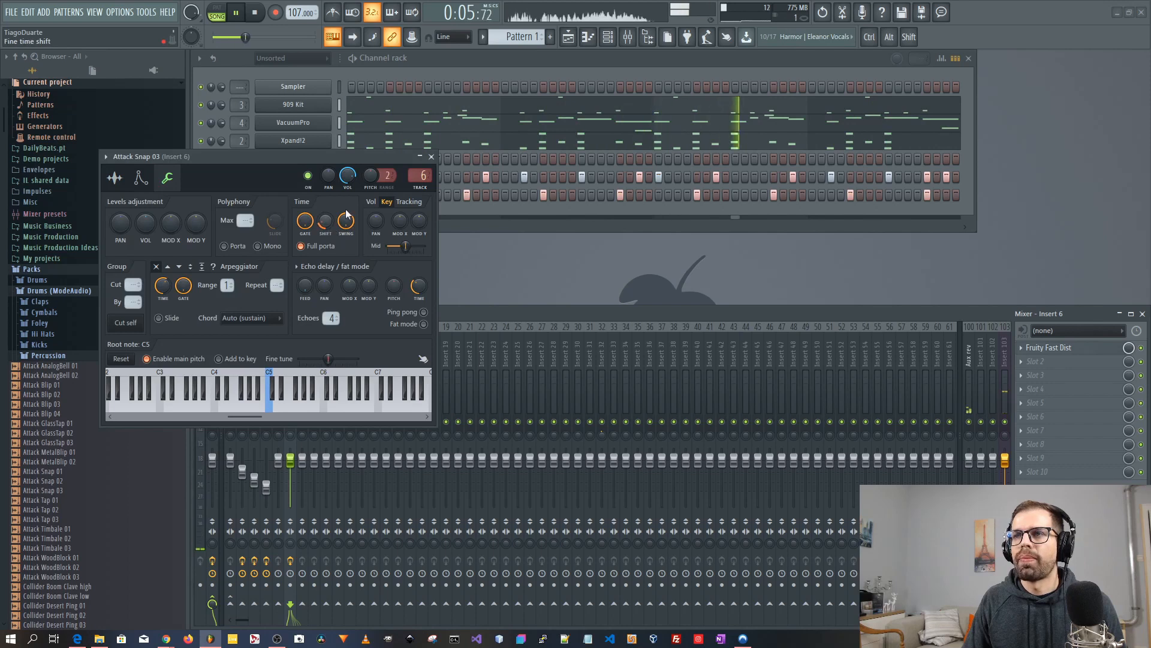
left_click(431, 156)
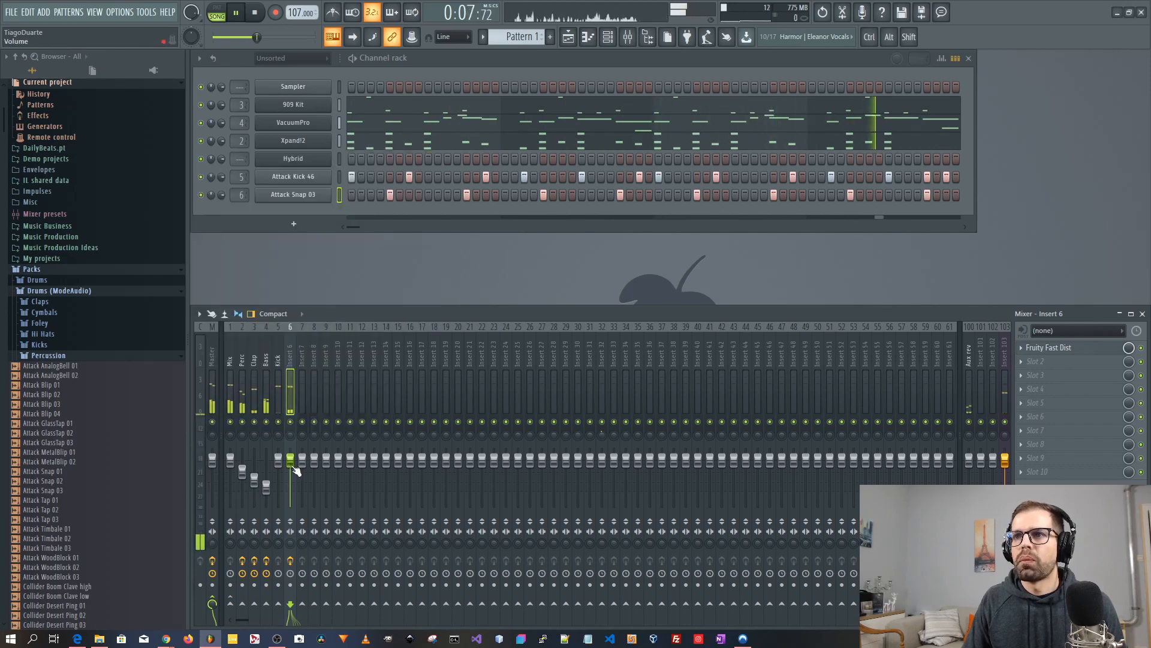
left_click_drag(293, 468, 297, 461)
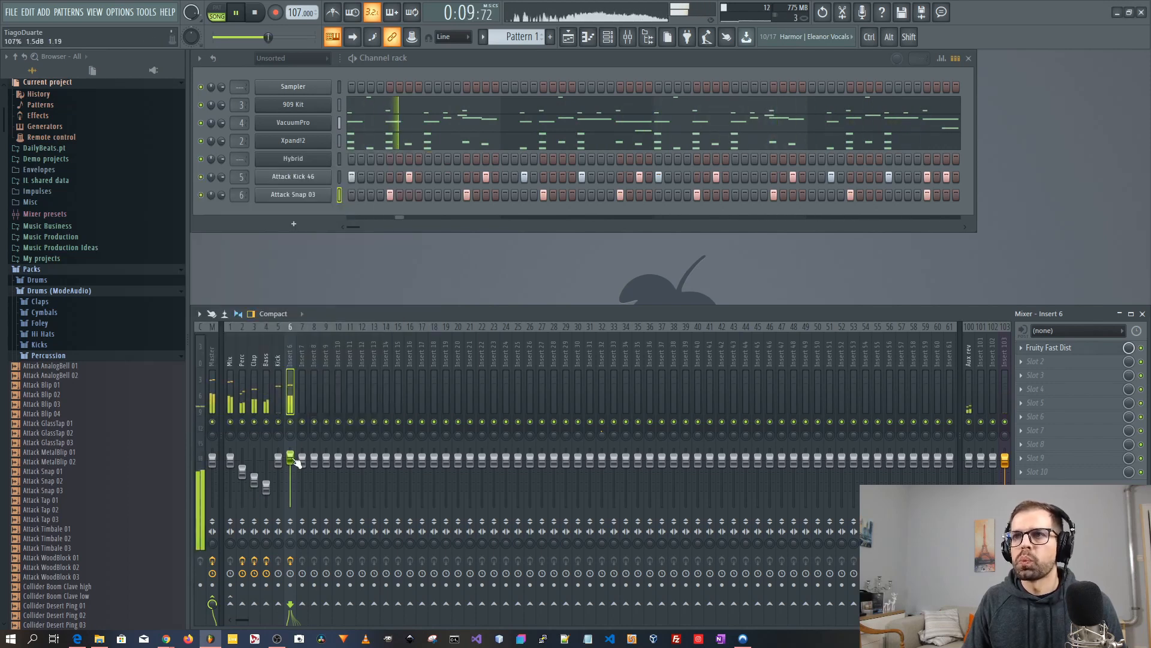
Step: Add Attack Snap 02 as a new channel with the same steps as Attack Snap 03, pan it 100% left and route it to mixer track 6
scroll(90, 419, "down", 4)
left_click_drag(57, 375, 279, 208)
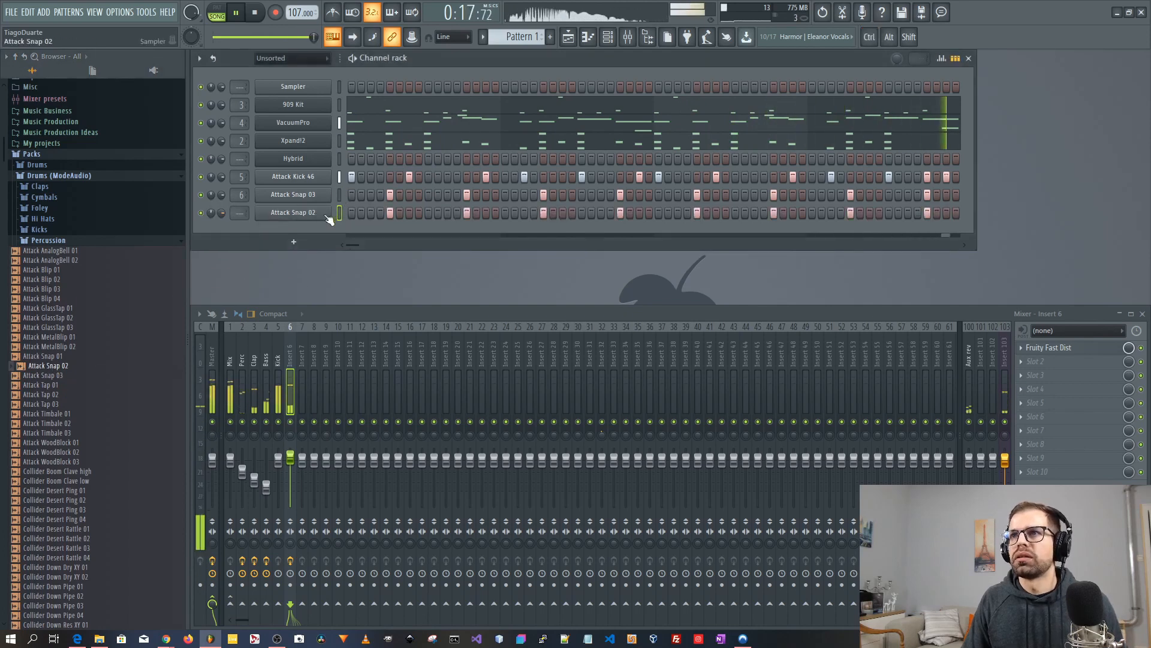
left_click(324, 213)
left_click_drag(344, 190, 344, 222)
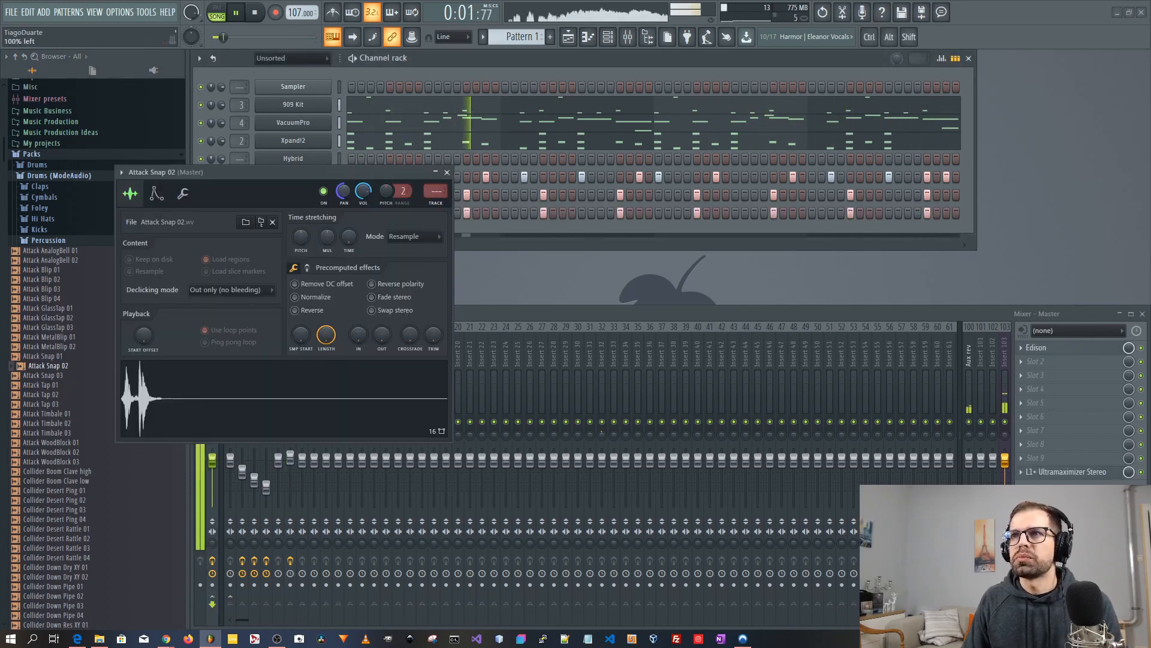
left_click(447, 173)
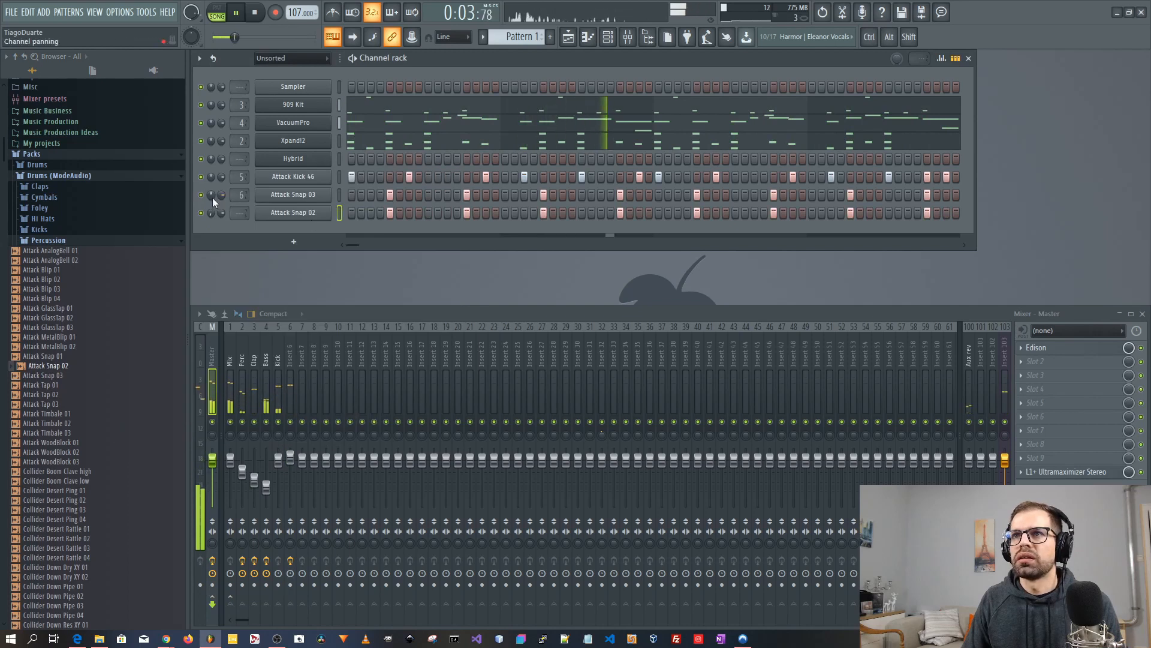
left_click_drag(240, 213, 240, 191)
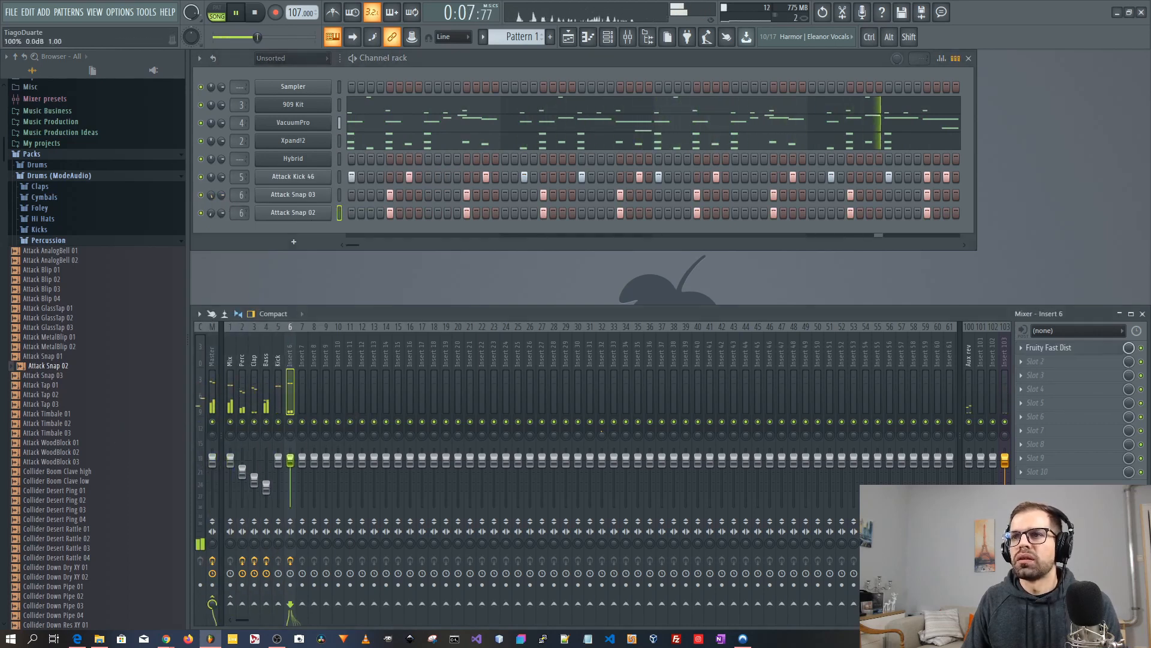
Step: Set Attack Snap 02's time shift to 0:02 and lower its time-stretching pitch
left_click(293, 213)
left_click(178, 195)
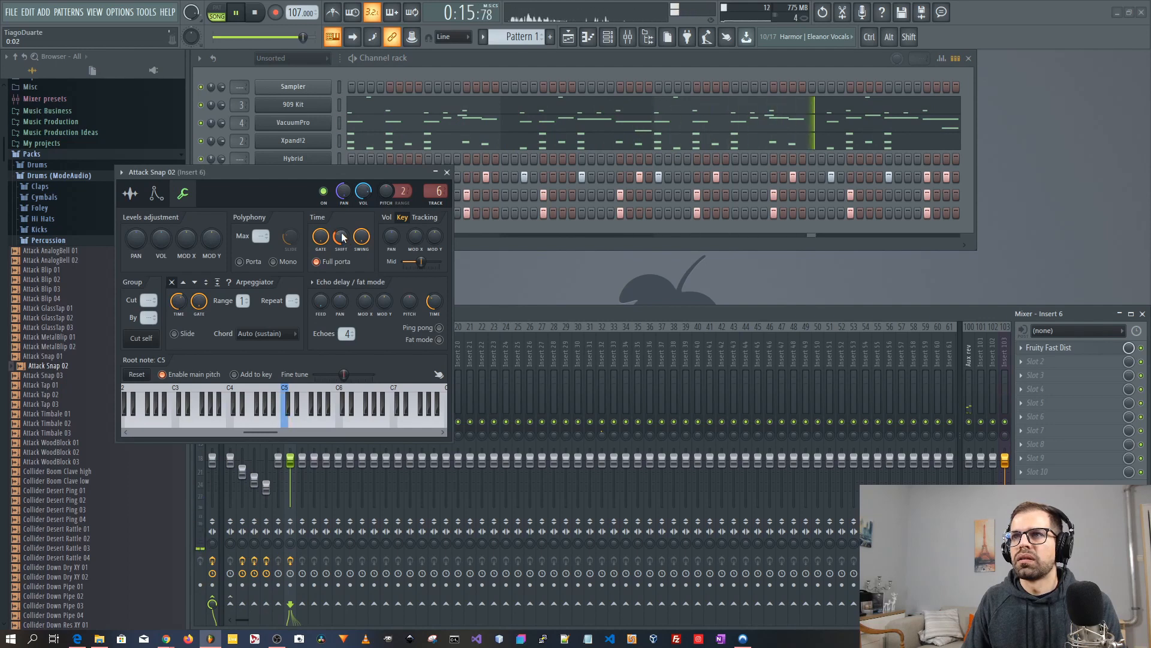
left_click(131, 193)
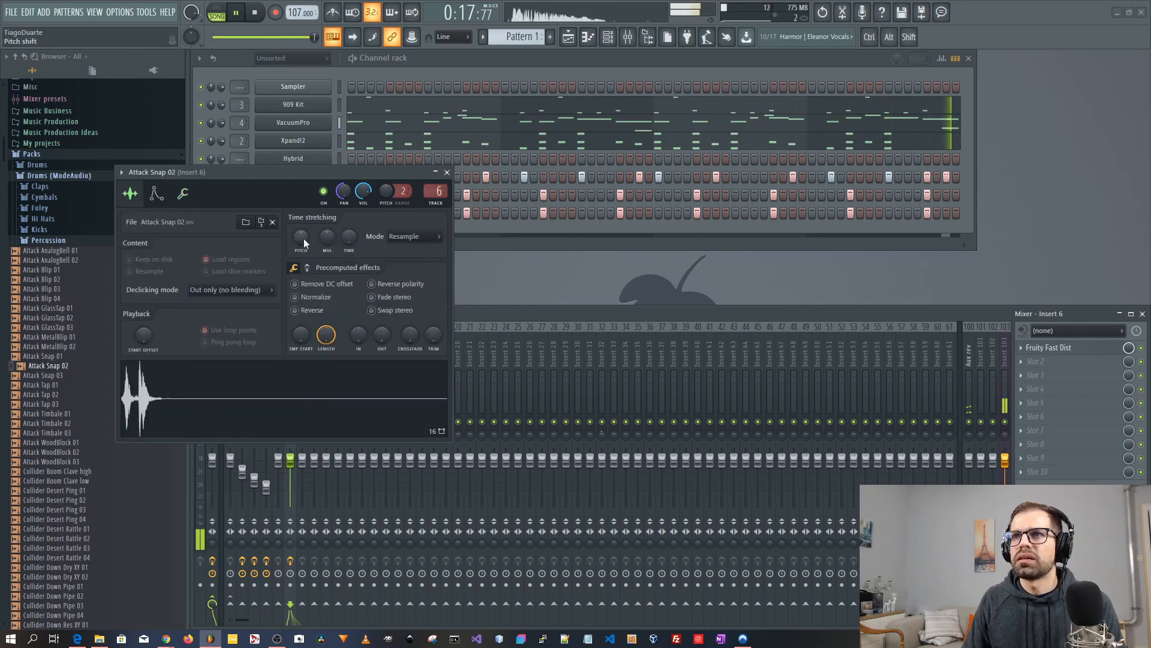
left_click_drag(303, 239, 305, 243)
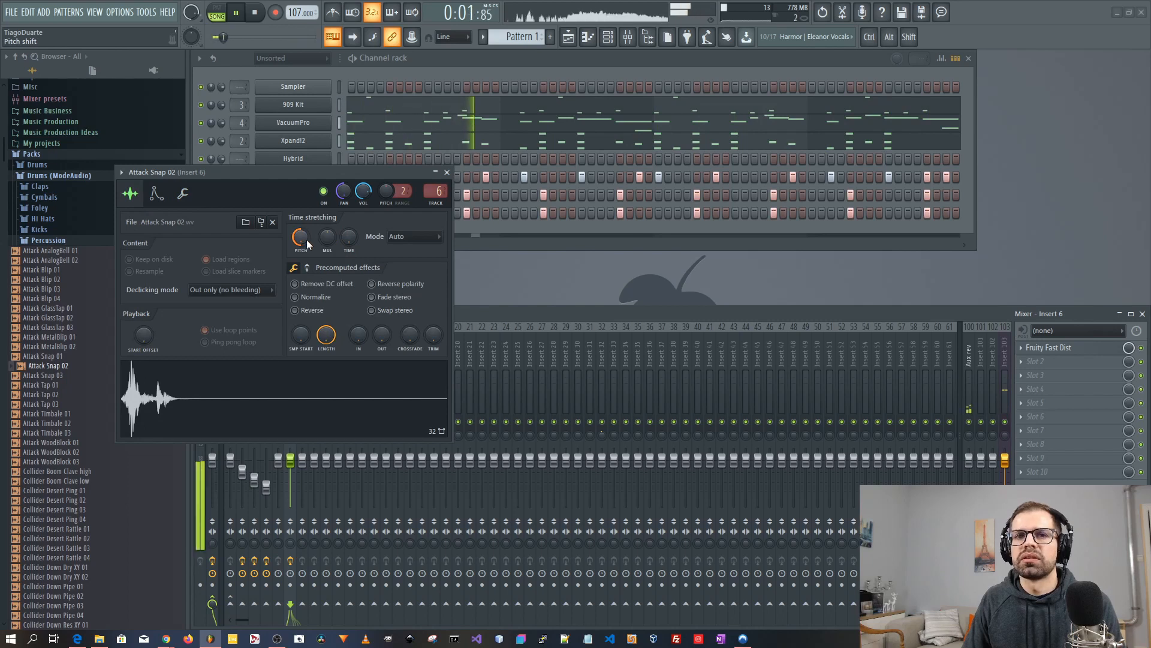
left_click(447, 173)
Step: Lower Attack Snap 03's time-stretching pitch and close its channel settings
left_click(292, 194)
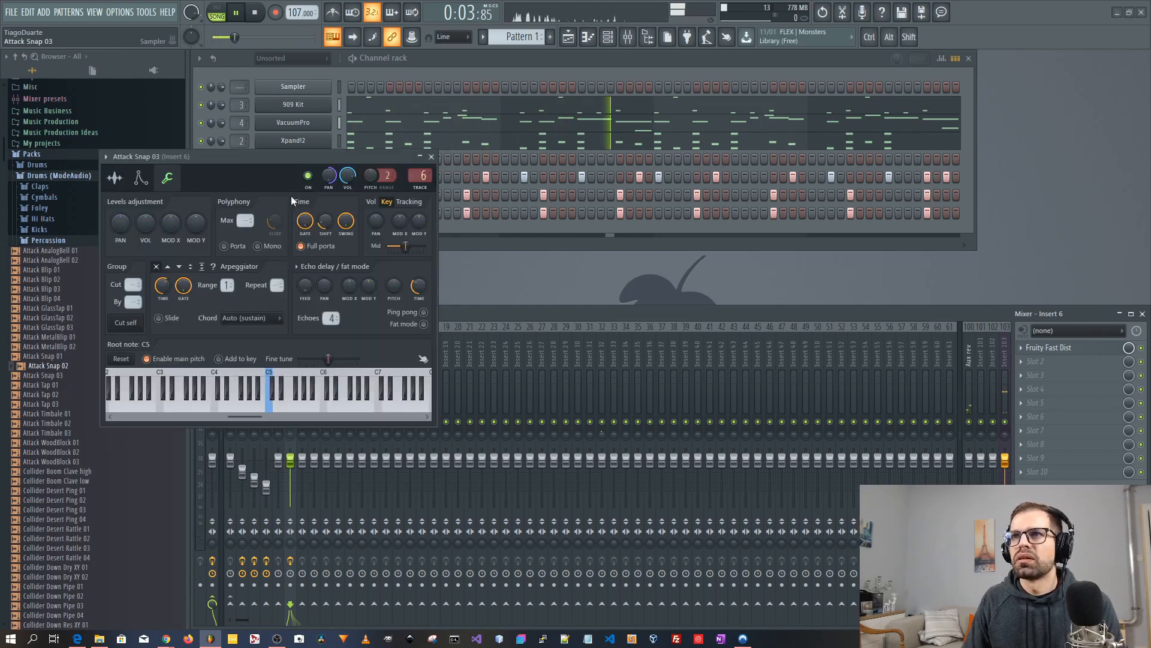
left_click(114, 178)
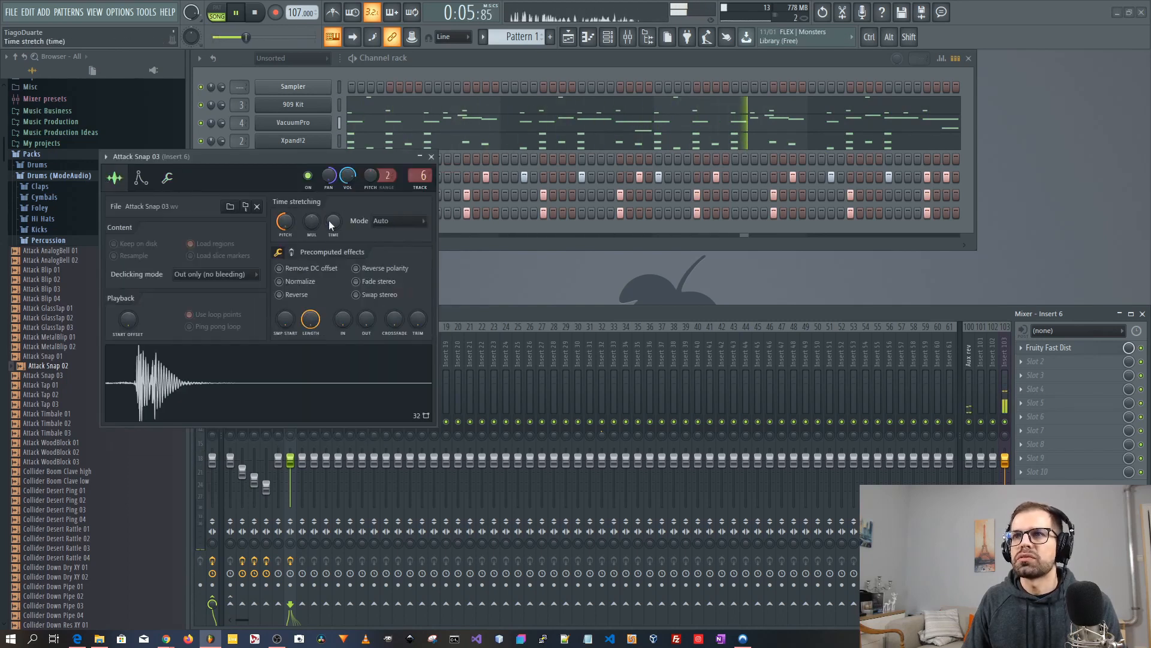
left_click(431, 157)
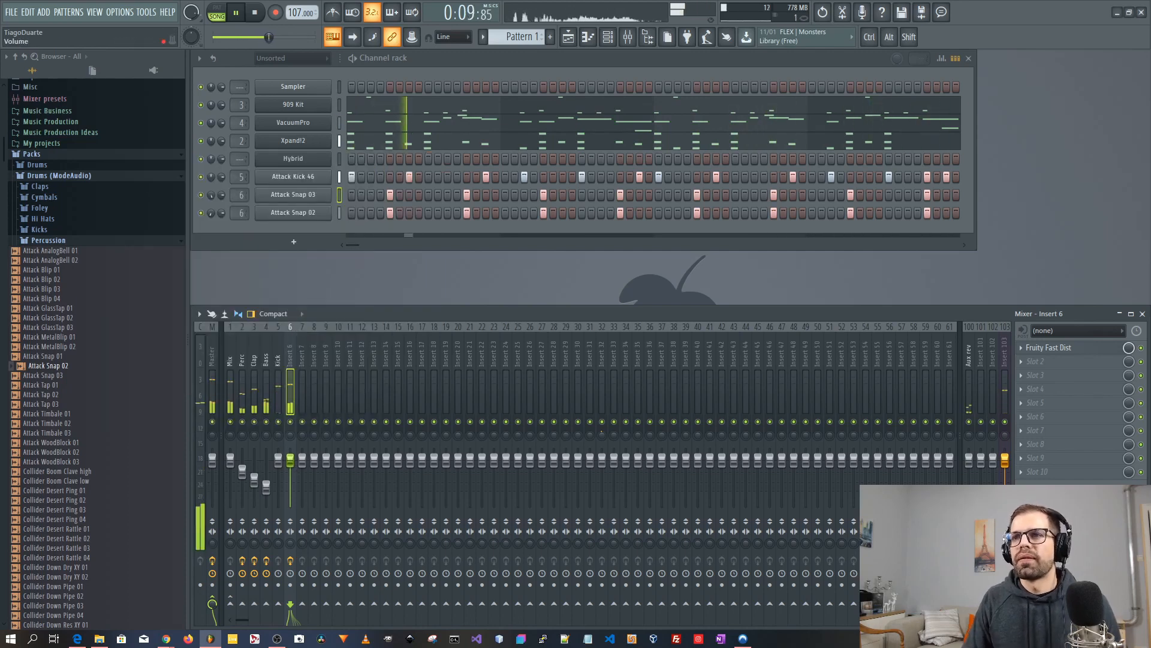
Step: Lower mixer track 6's volume, rename the track Snap and route it only to mixer track 1
left_click_drag(291, 460, 292, 467)
double_click(291, 363)
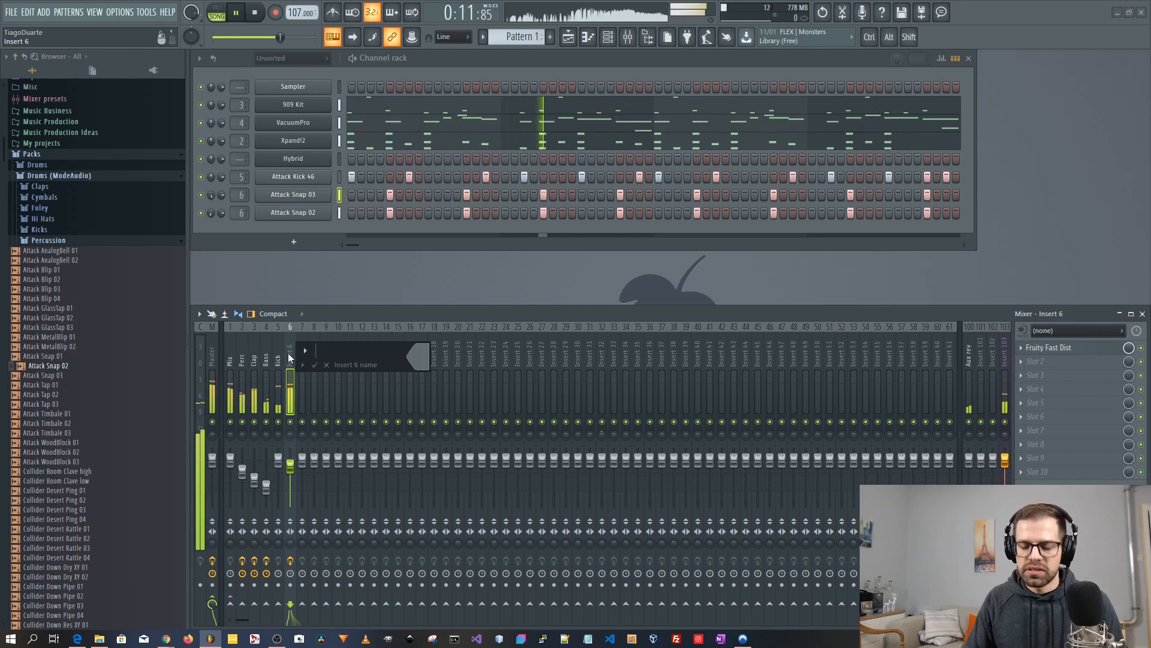
type("Snap")
key("Return")
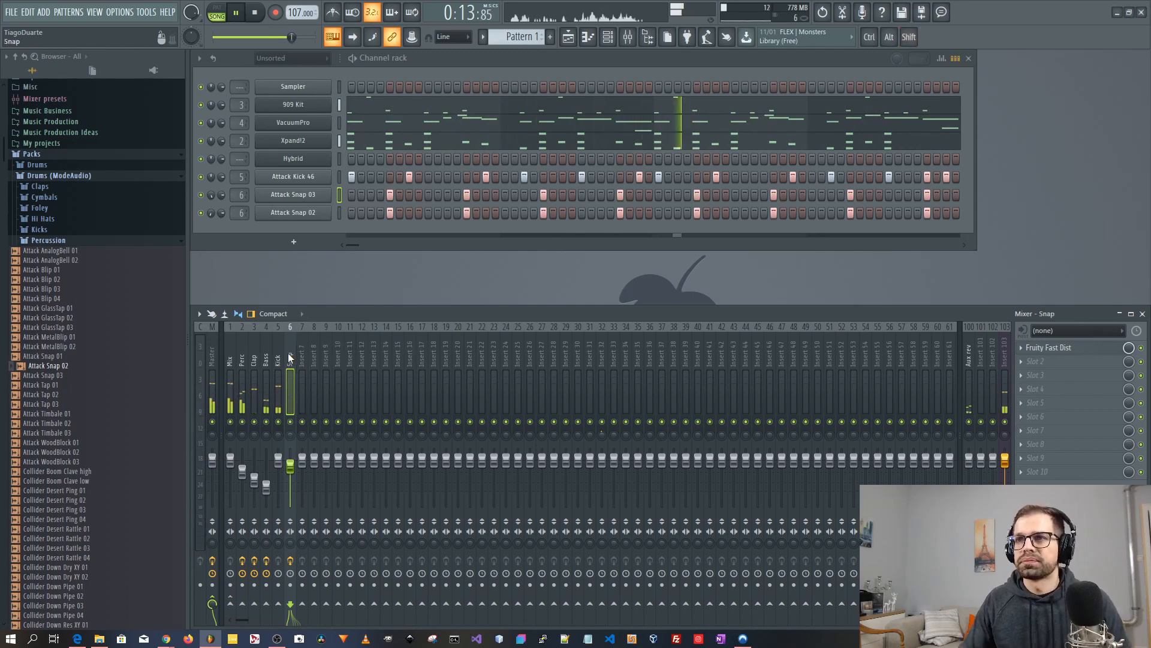
right_click(230, 602)
left_click(261, 588)
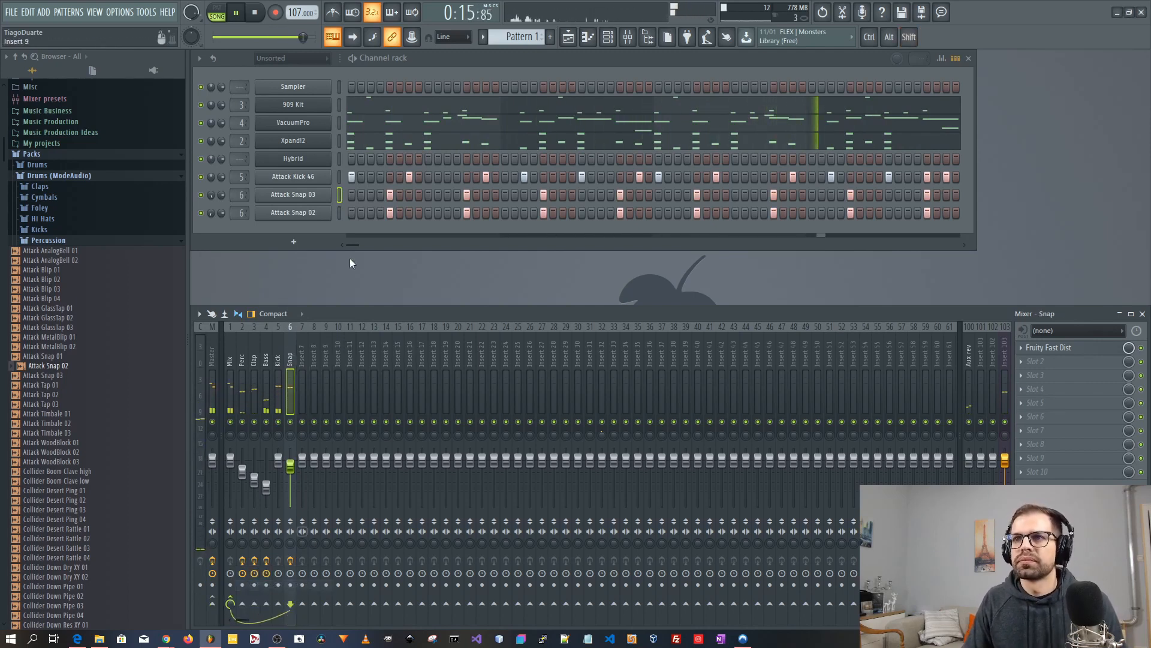
Step: Audition more samples in the Percussion folder and add Collider Fifth ii as a new channel
scroll(88, 408, "down", 6)
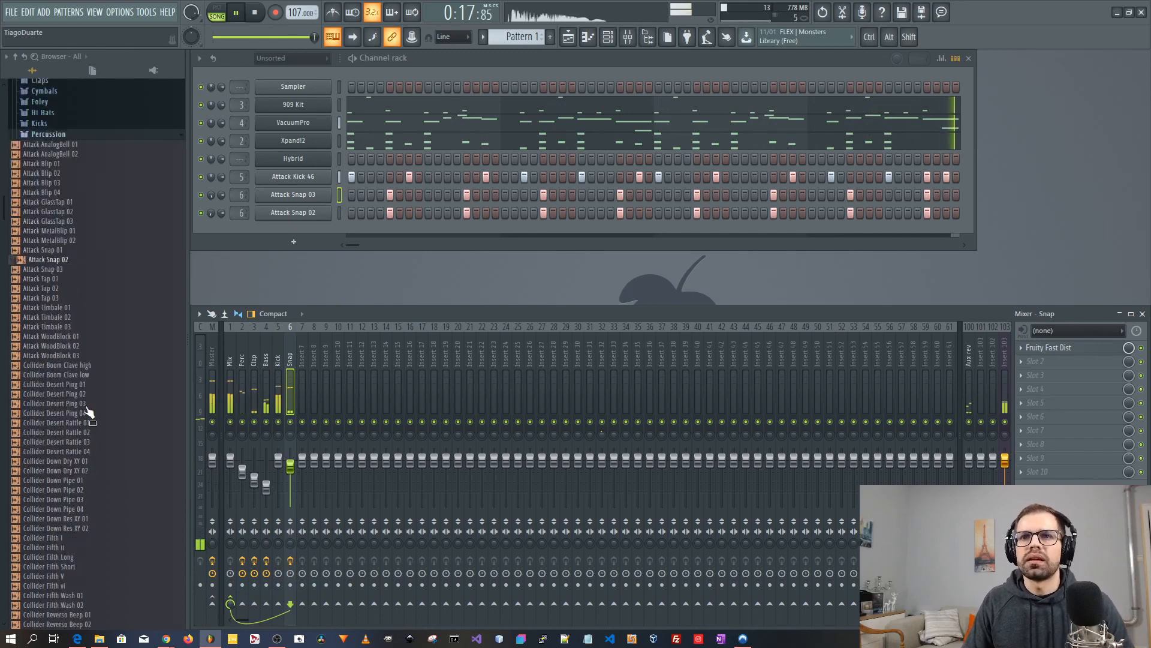
left_click(68, 319)
left_click(69, 338)
left_click(68, 356)
left_click(69, 385)
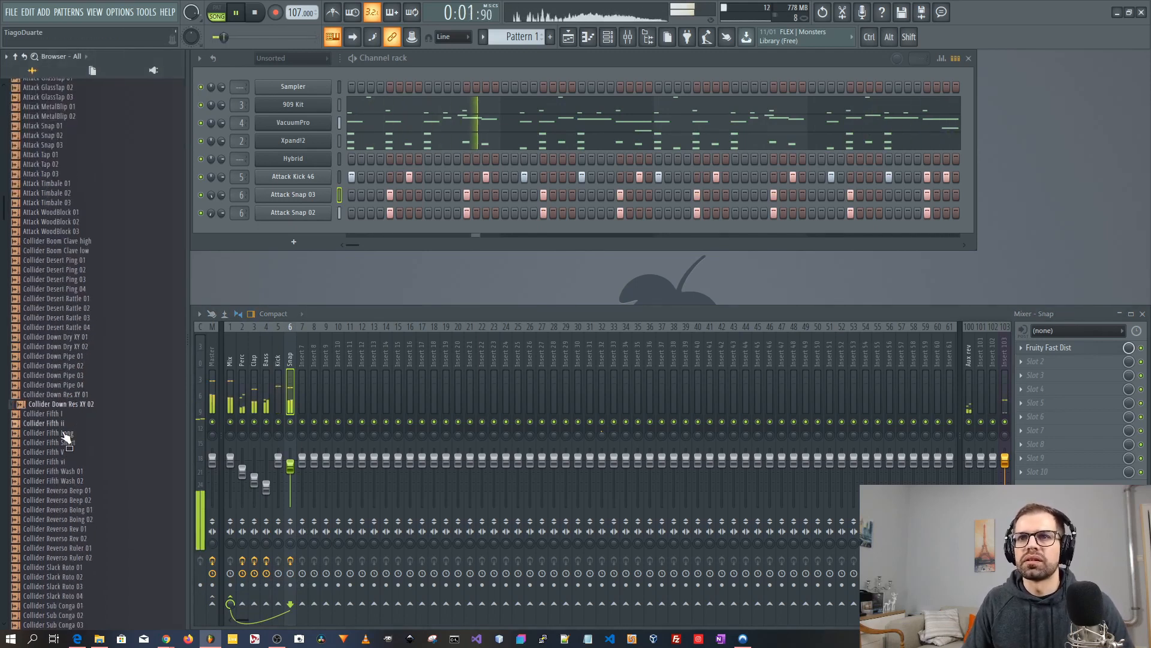
left_click(67, 423)
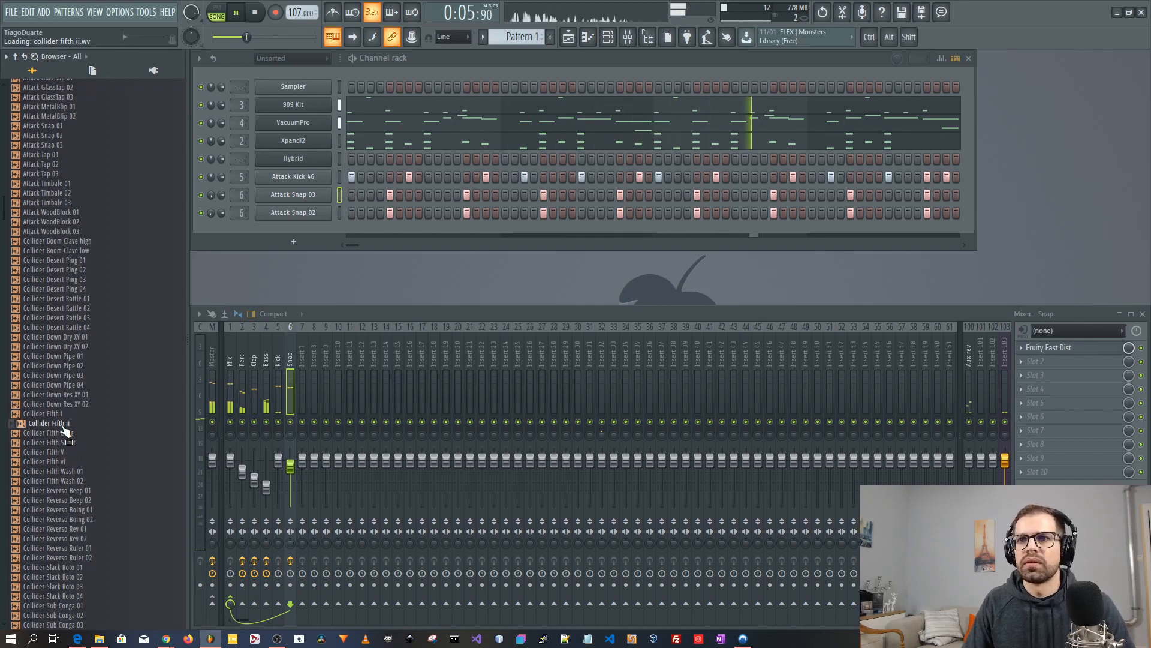
left_click_drag(50, 428, 282, 232)
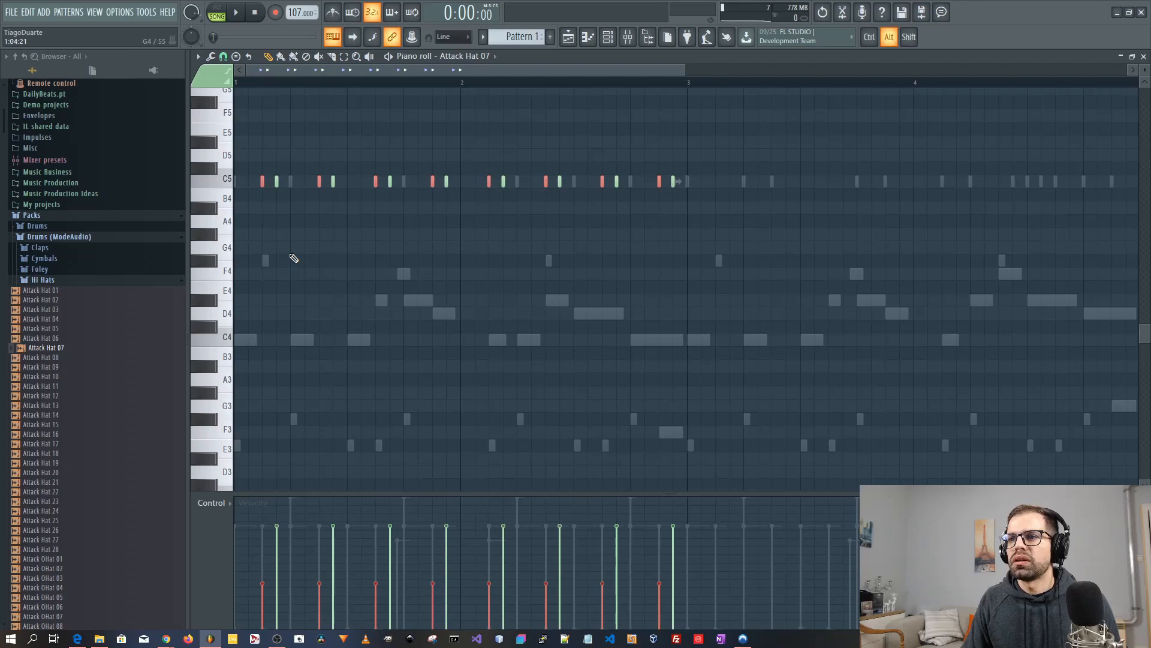
Step: Play back the Attack Hat 07 pattern and copy all its notes from bars 1 and 2 into bars 3 and 4
key("ctrl+d")
key("space")
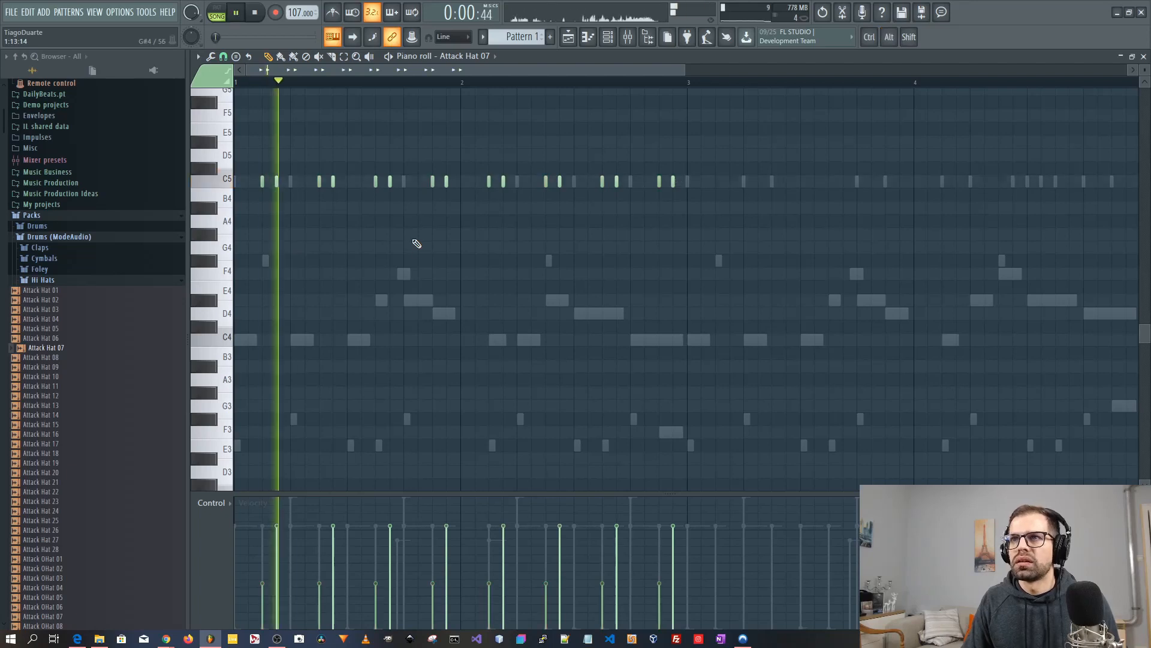
key("F7")
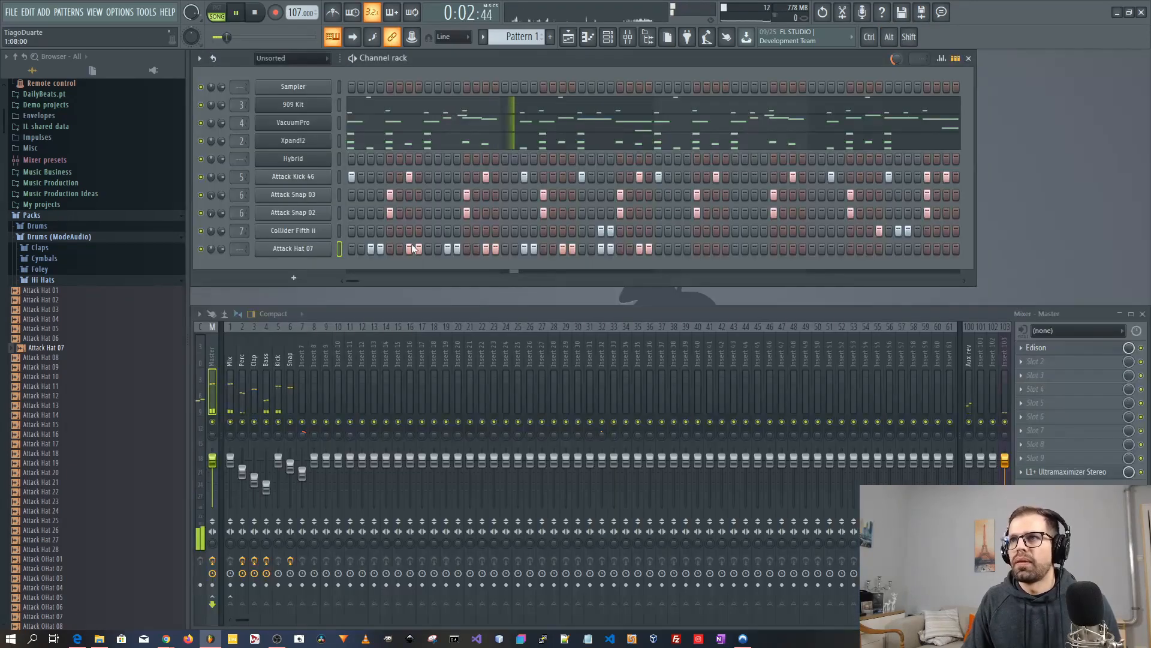
right_click(257, 246)
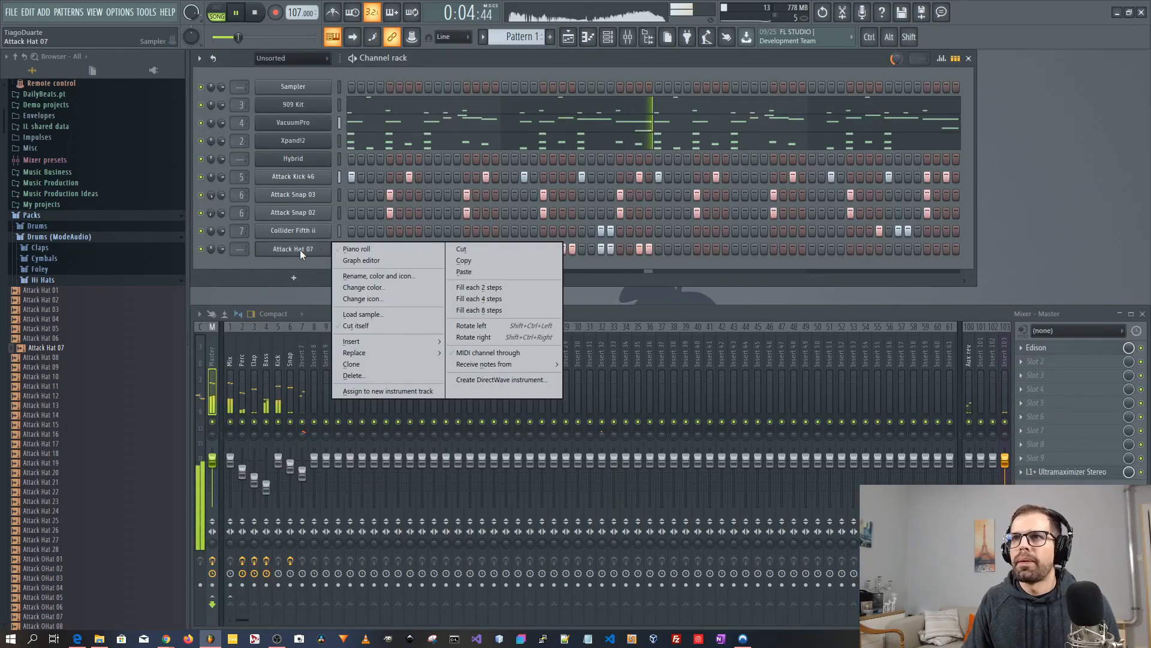
left_click(361, 250)
left_click_drag(733, 157, 245, 237)
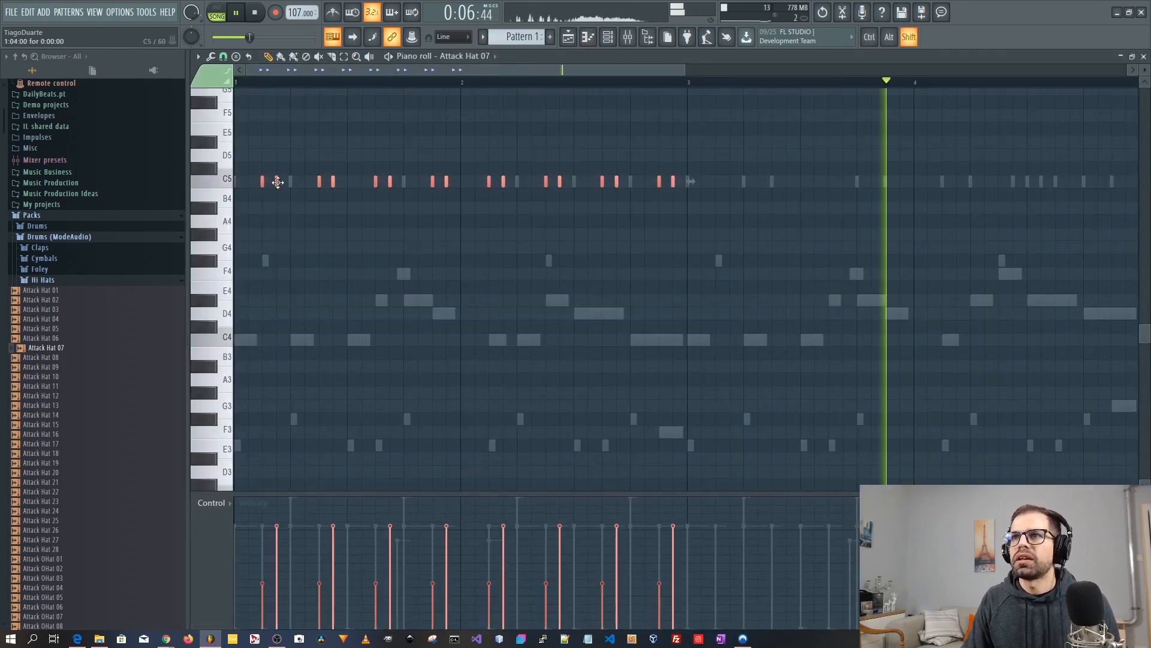
left_click_drag(276, 183, 718, 187)
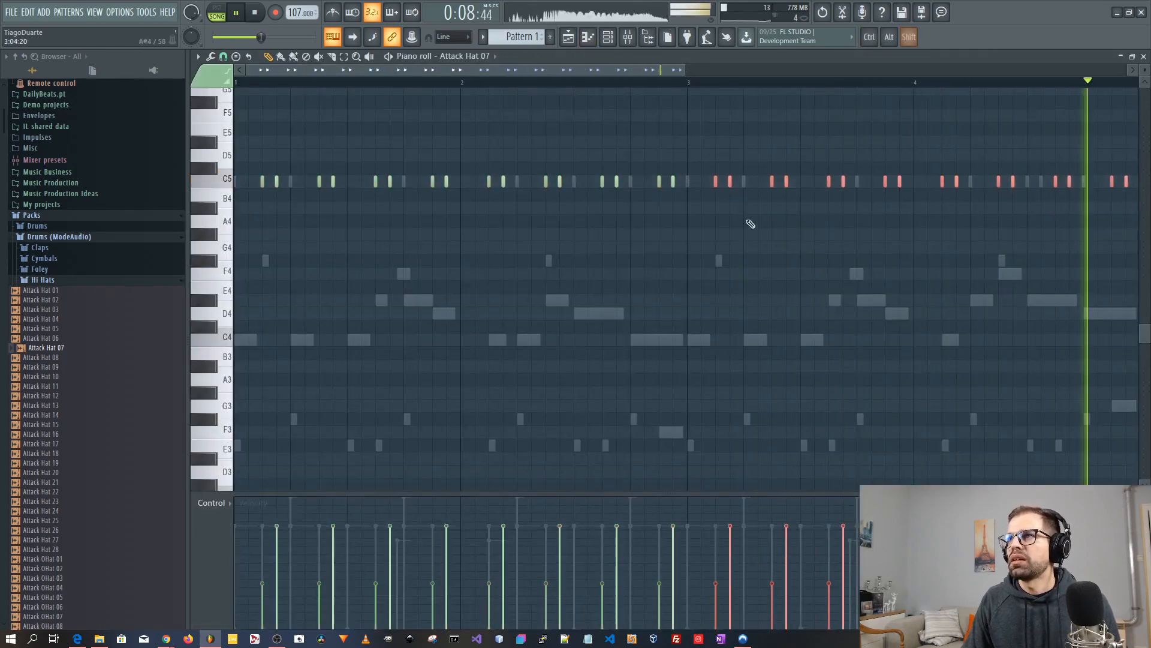
Step: Add an extra pair of C5 hat notes between the last pairs in bar 4 and close the piano roll
left_click_drag(883, 237, 438, 284)
left_click(655, 273, "ctrl")
scroll(656, 273, "up", 3)
left_click_drag(634, 215, 527, 235)
left_click(599, 315, "ctrl")
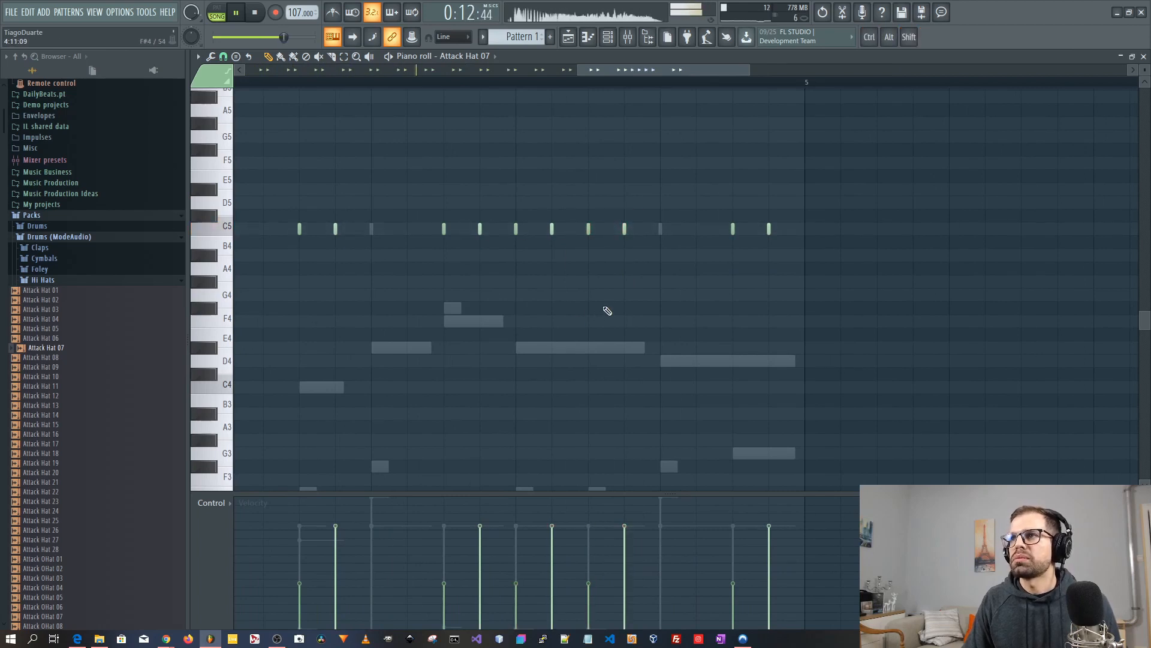
scroll(605, 307, "down", 3)
key("Escape")
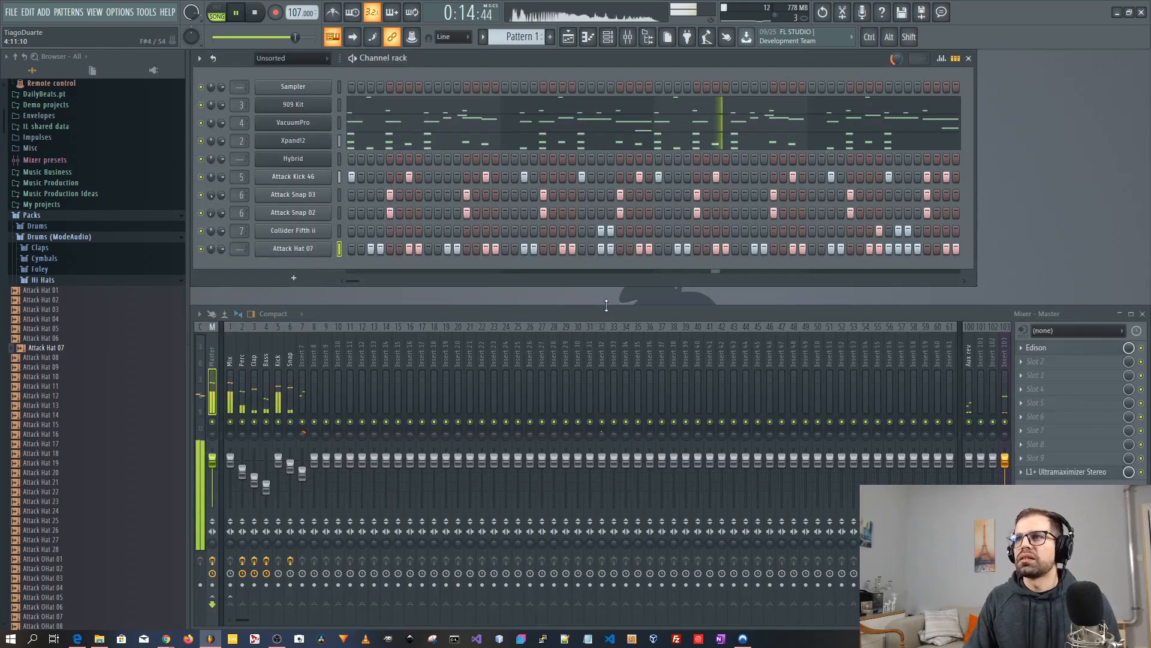
Step: Route the Attack Hat 07 channel to mixer track 8 and lower that track's volume
left_click_drag(240, 249, 240, 235)
left_click_drag(317, 460, 316, 467)
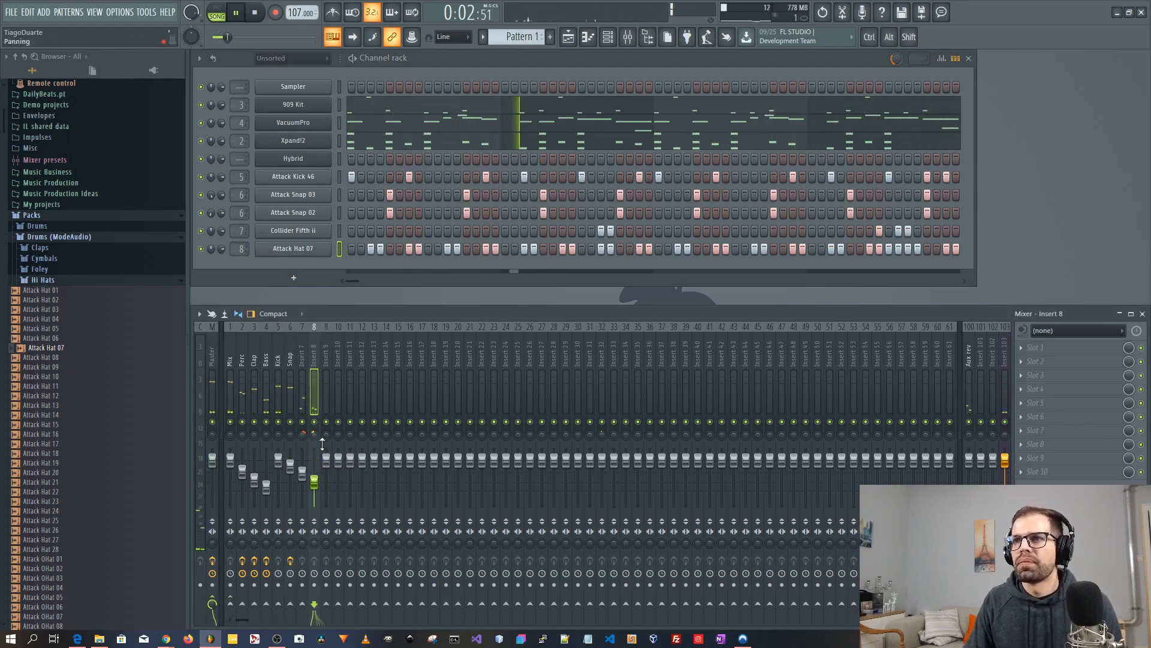
Step: Set the Attack Hat 07 echo delay to 2 echoes, adjust its feedback and shift the channel's steps in Pattern 1
left_click(297, 248)
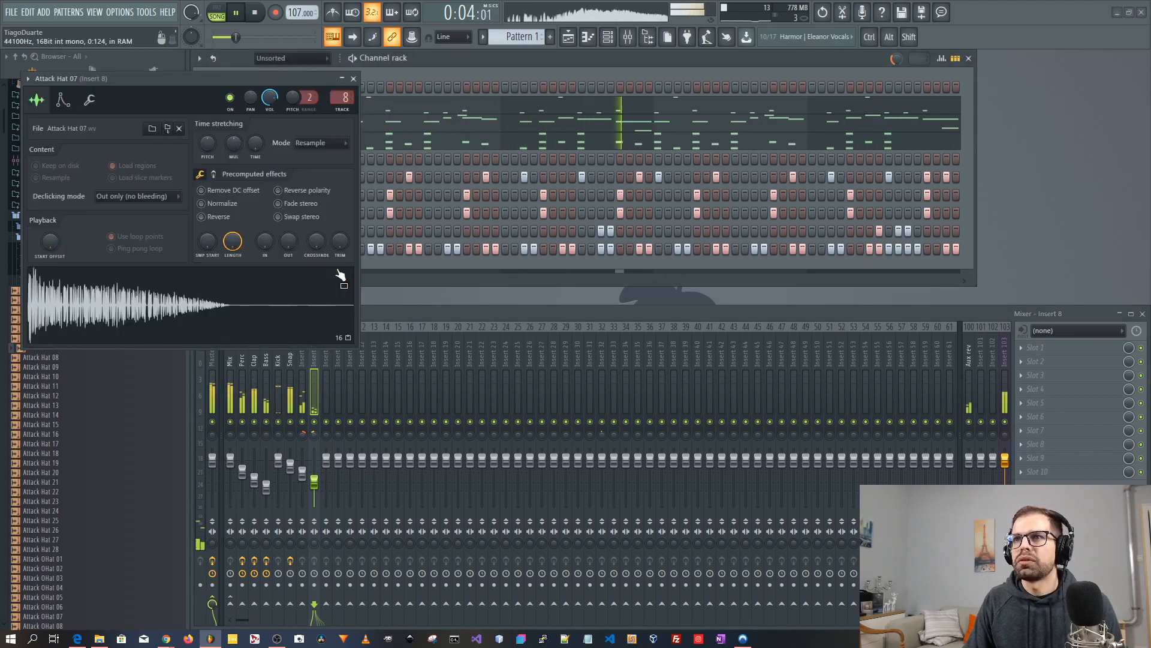
left_click(90, 100)
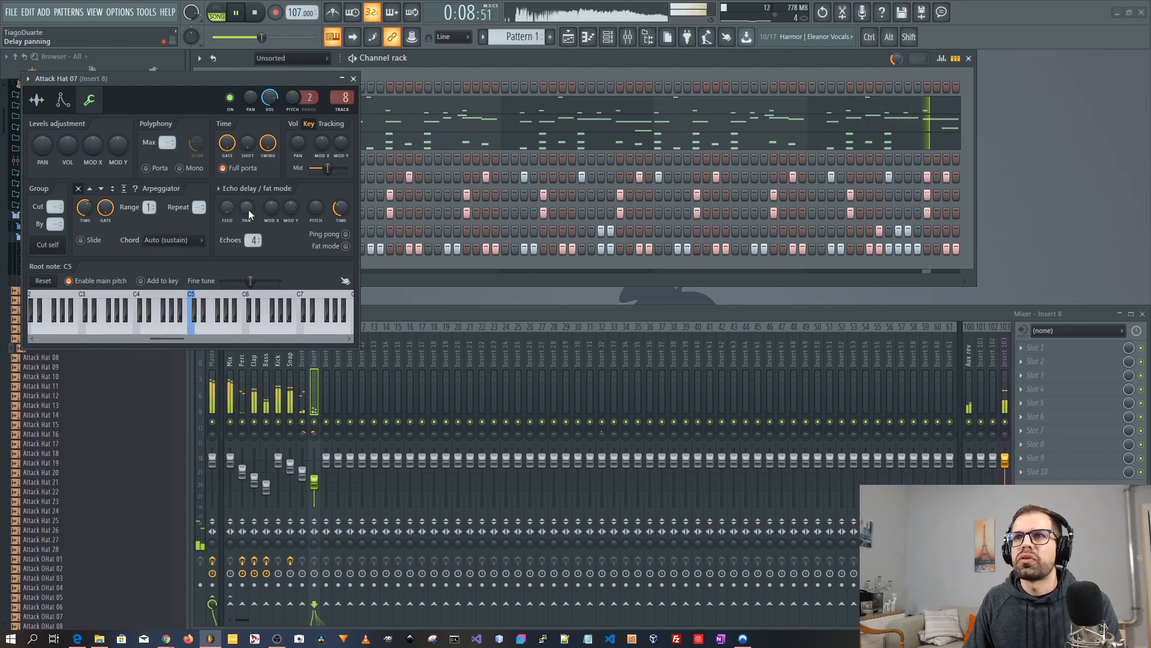
left_click_drag(255, 247, 253, 249)
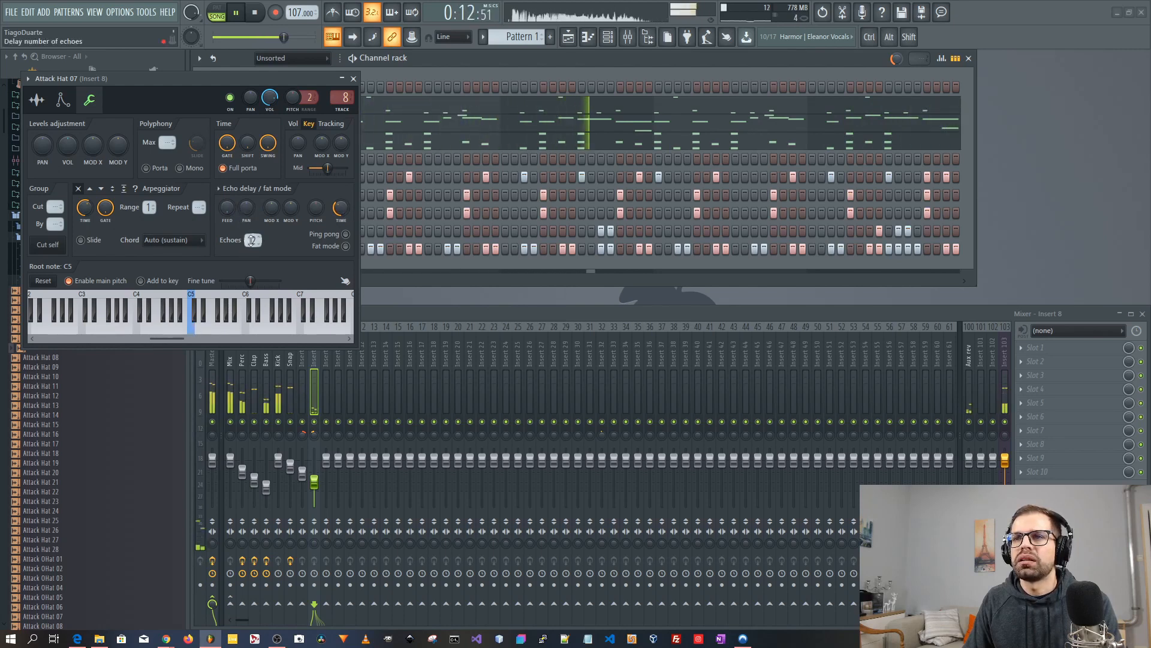
left_click_drag(226, 208, 226, 193)
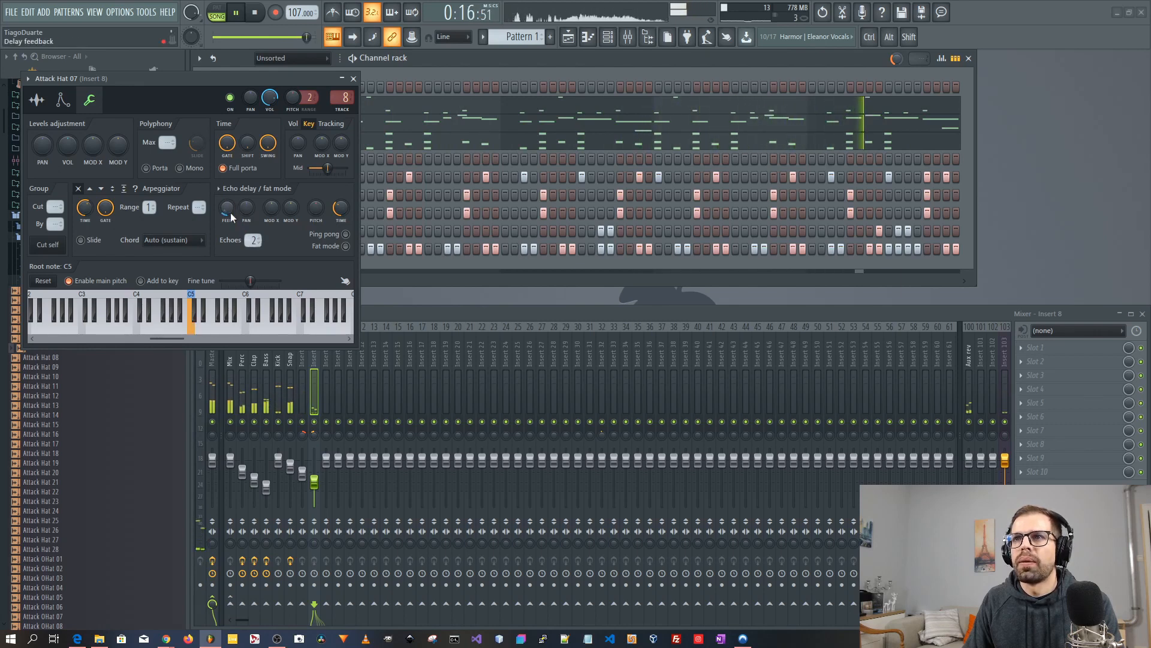
left_click(354, 79)
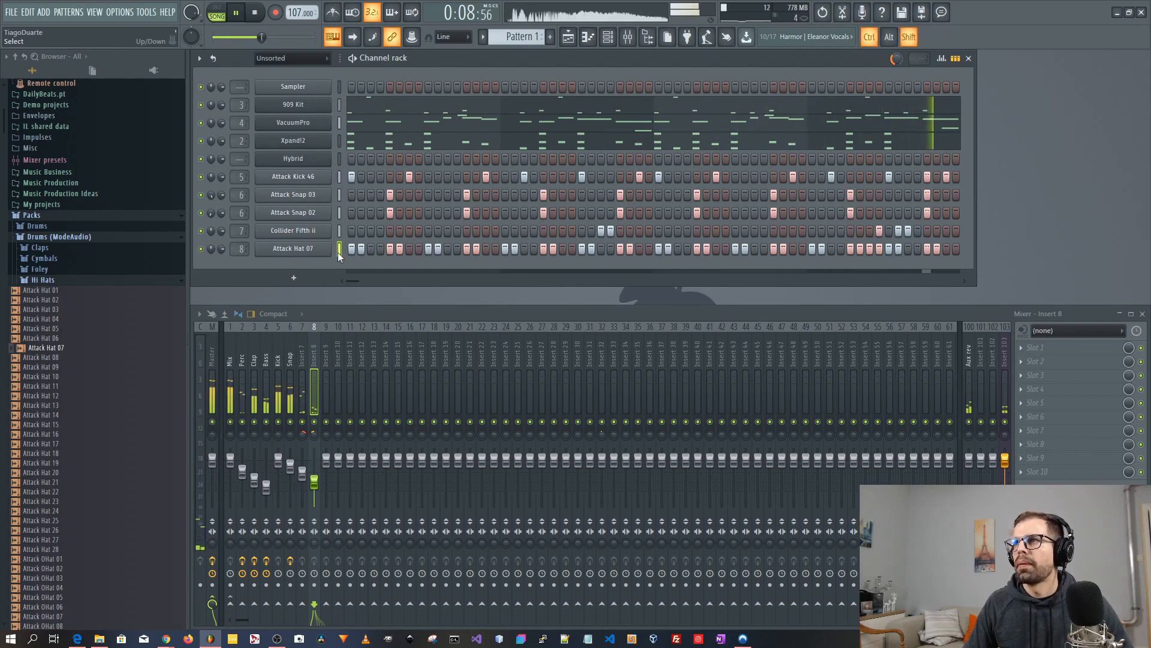
key("ctrl+shift+Right")
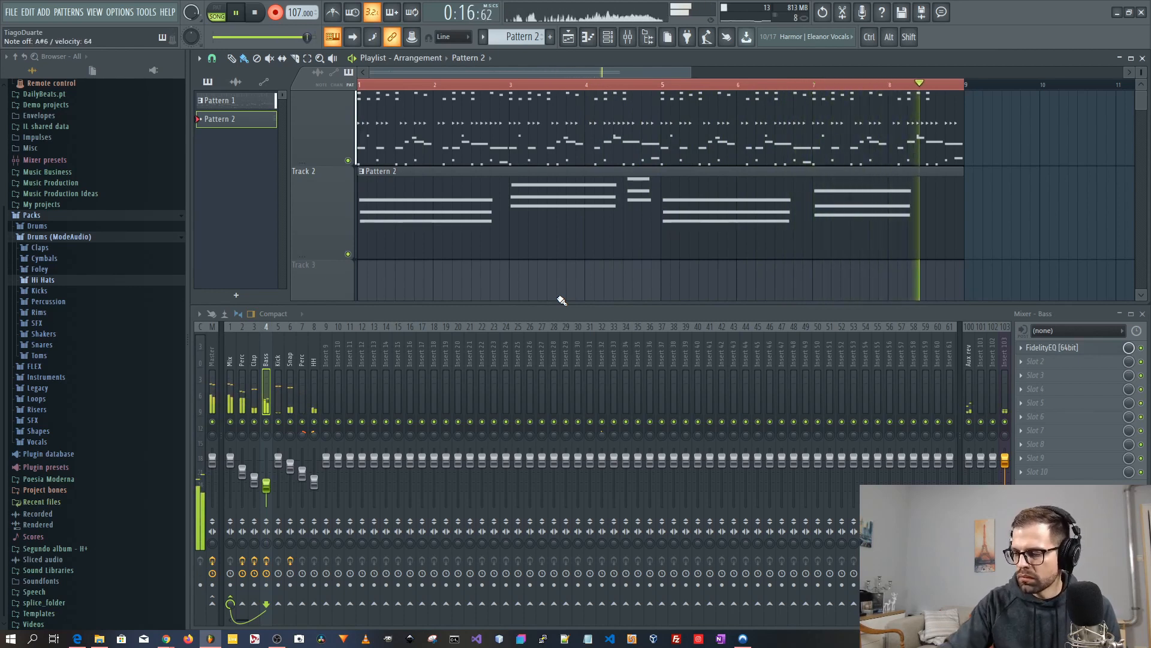
Step: Stop the recording and delete the recorded audio clip from playlist Track 3
key("space")
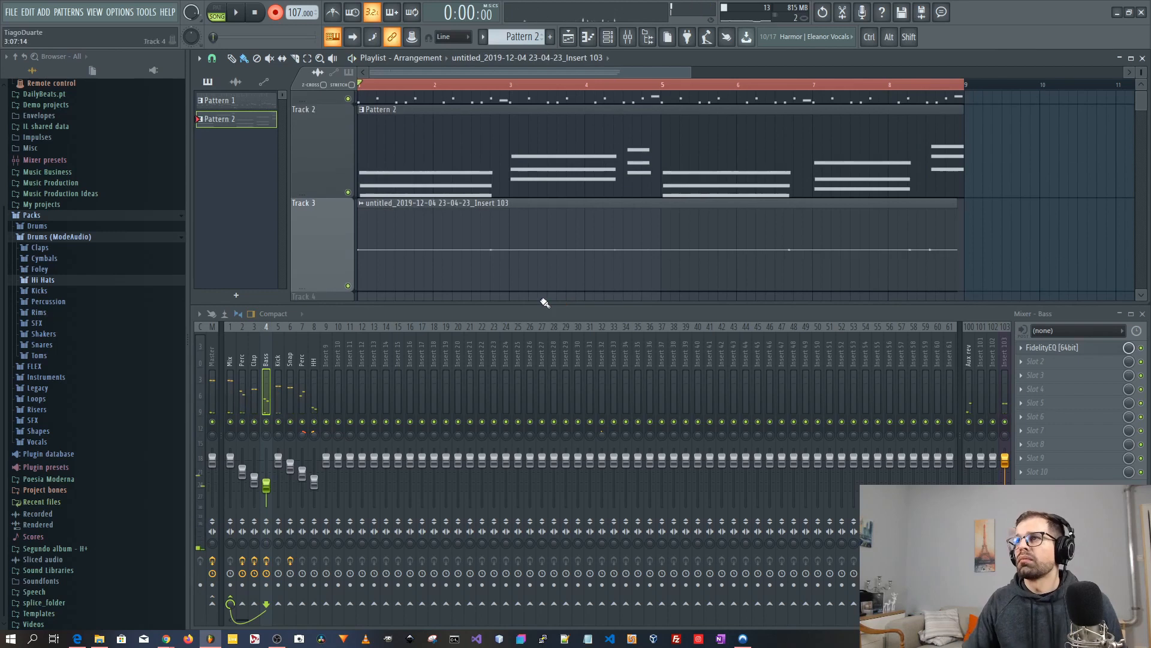
right_click(524, 258)
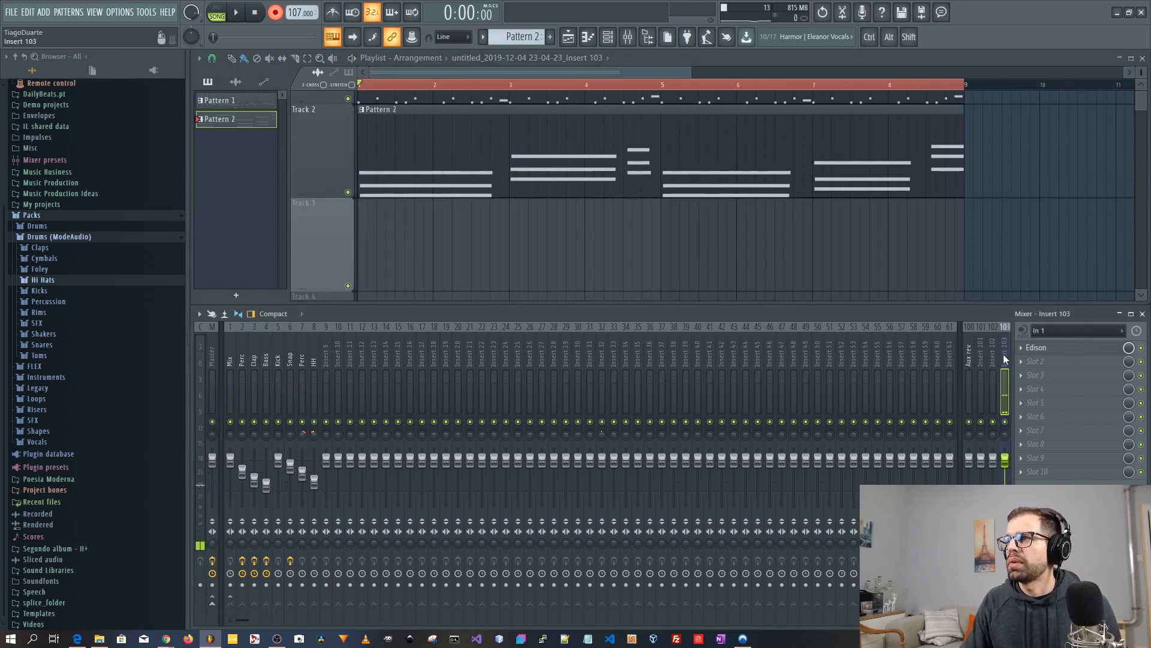
Step: Open the Xpand!2 #2 chords of Pattern 2 in the piano roll and quantize them with the 16_MPC1 template
double_click(501, 129)
right_click(489, 246, "ctrl")
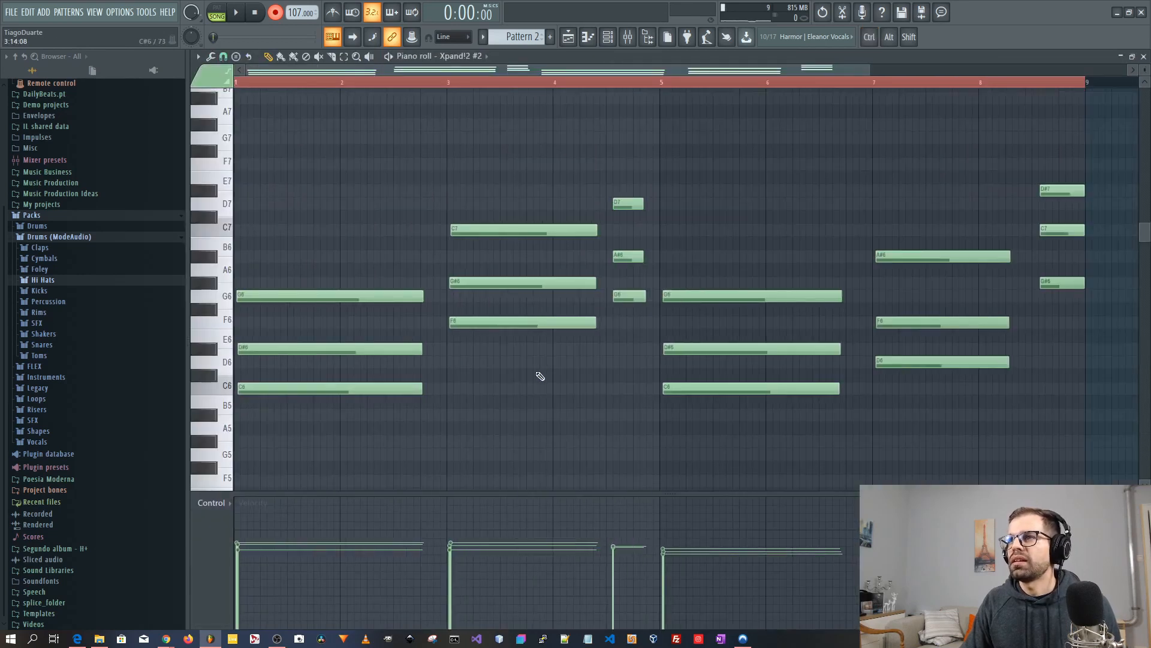
key("alt+q")
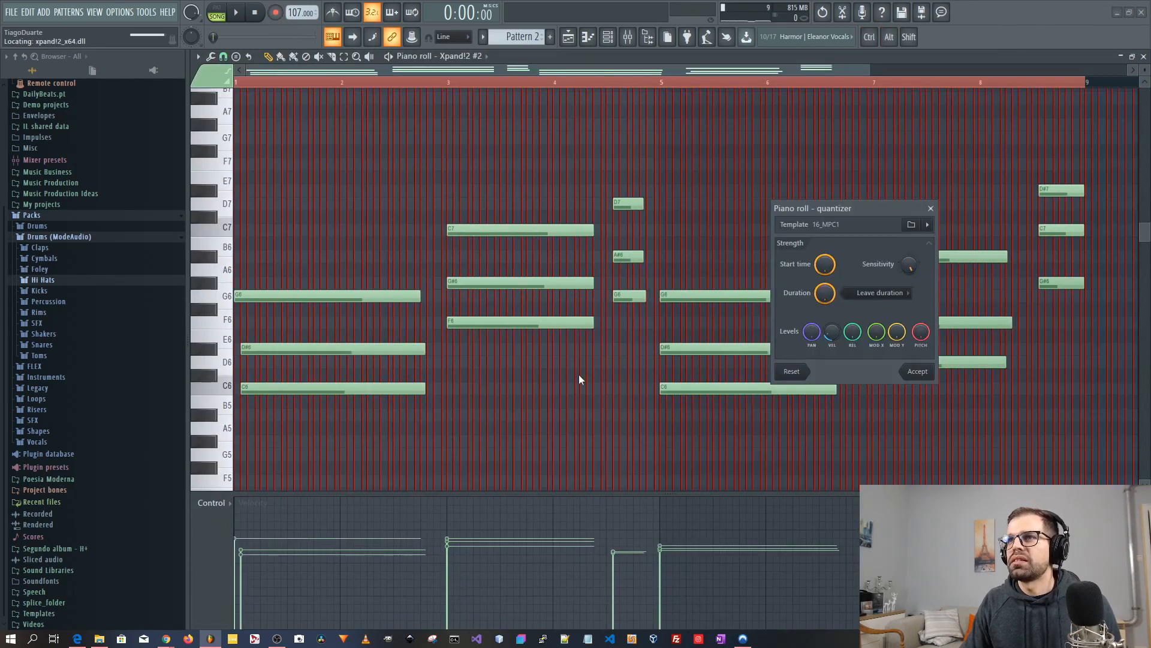
left_click(918, 372)
left_click_drag(375, 336, 301, 393)
right_click(571, 465)
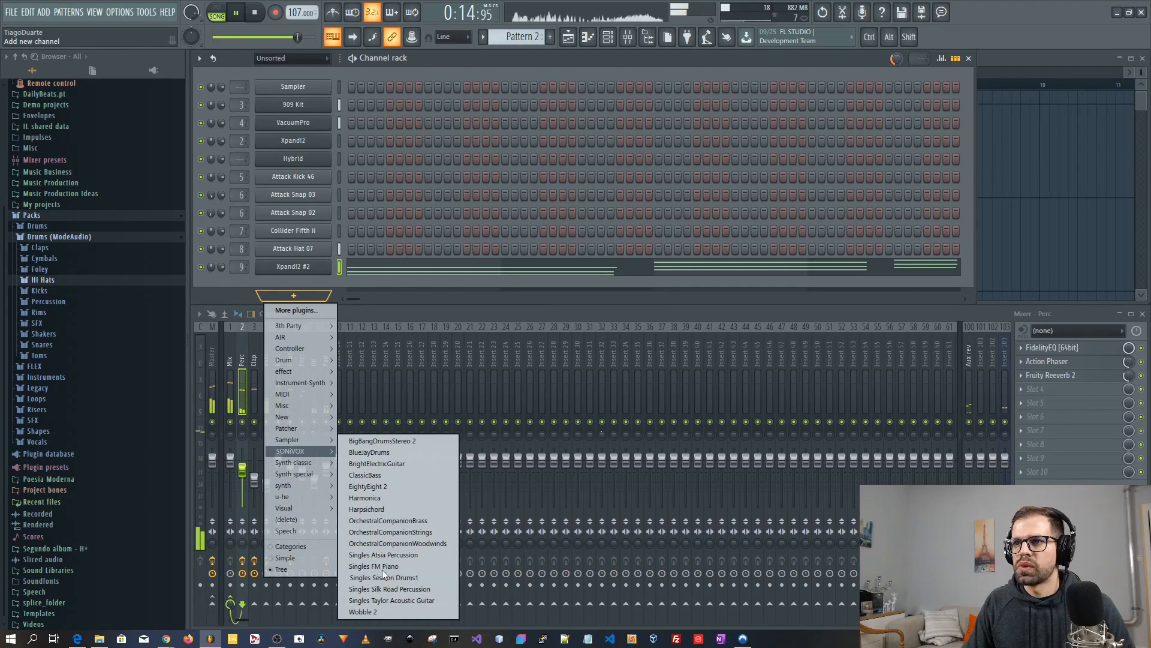
Step: Add a BrightElectricGuitar channel and audition the 02 Strat Dist 3-Lyr and 03 Strat Amp'd 2-Lyr presets over the loop
left_click(377, 462)
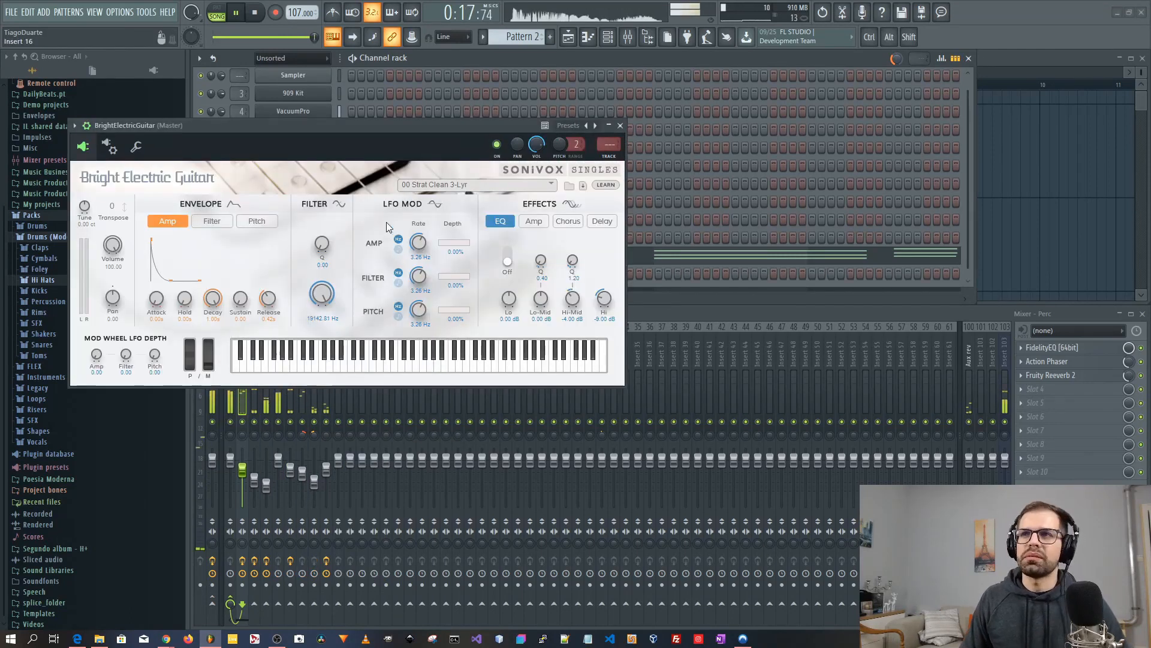
left_click(474, 185)
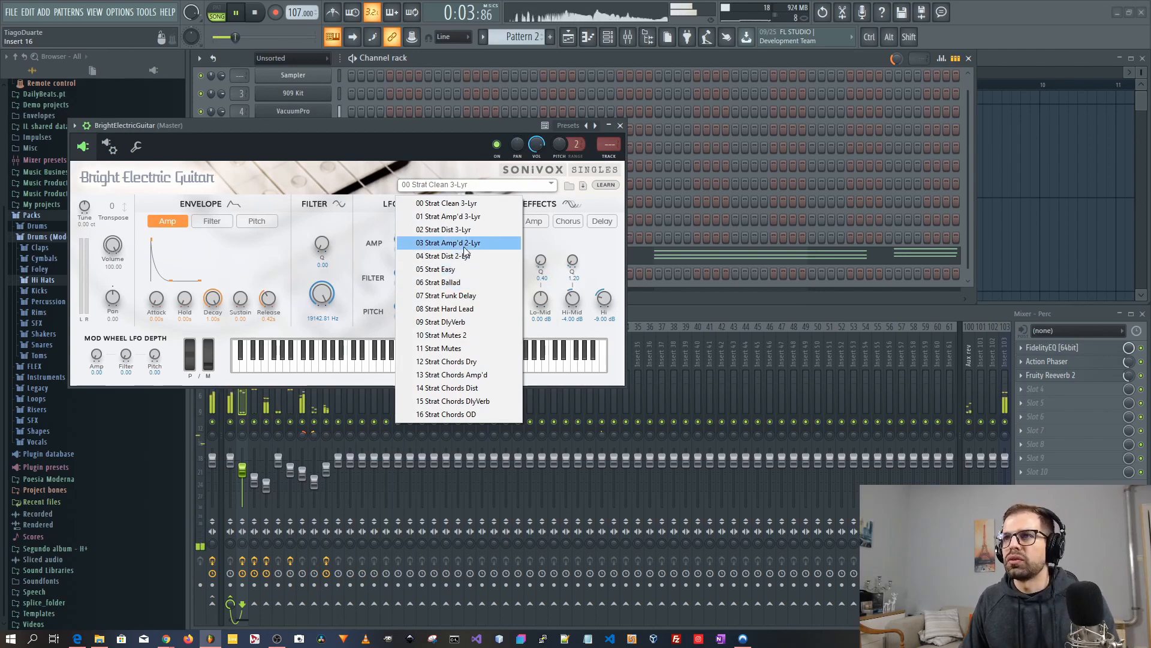
left_click(462, 227)
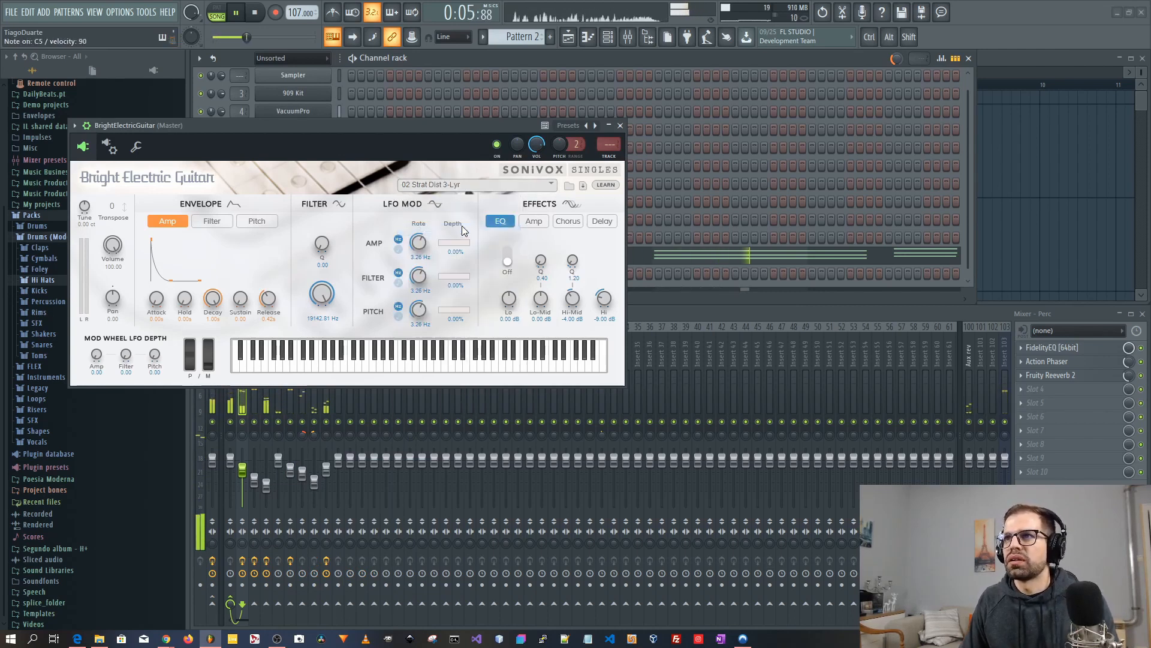
left_click(534, 187)
left_click(485, 185)
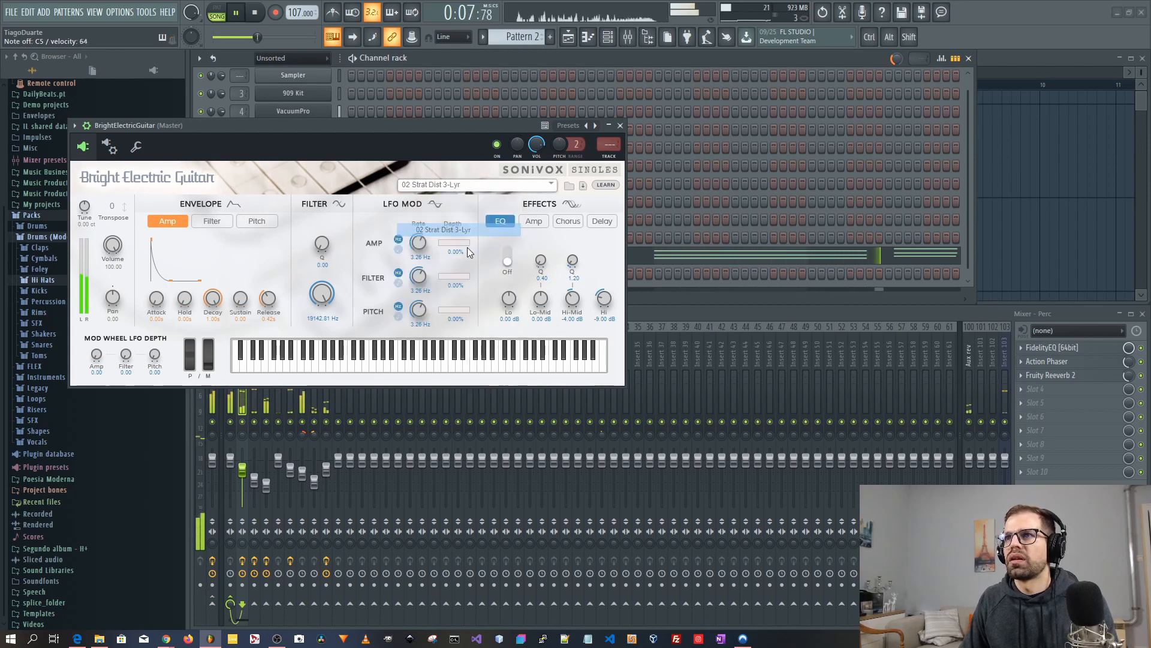
left_click(484, 185)
left_click(467, 240)
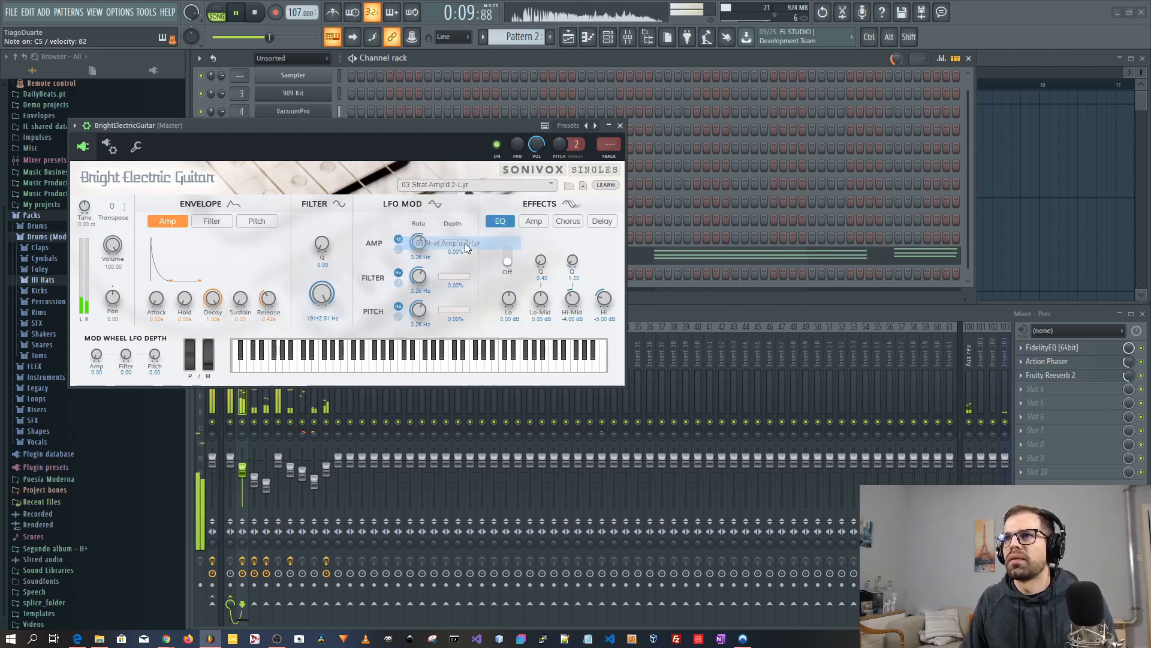
Step: Try the guitar's 00 Strat Clean 3-Lyr preset, settle on 07 Strat Funk Delay, close the plugin and stop playback
left_click(473, 185)
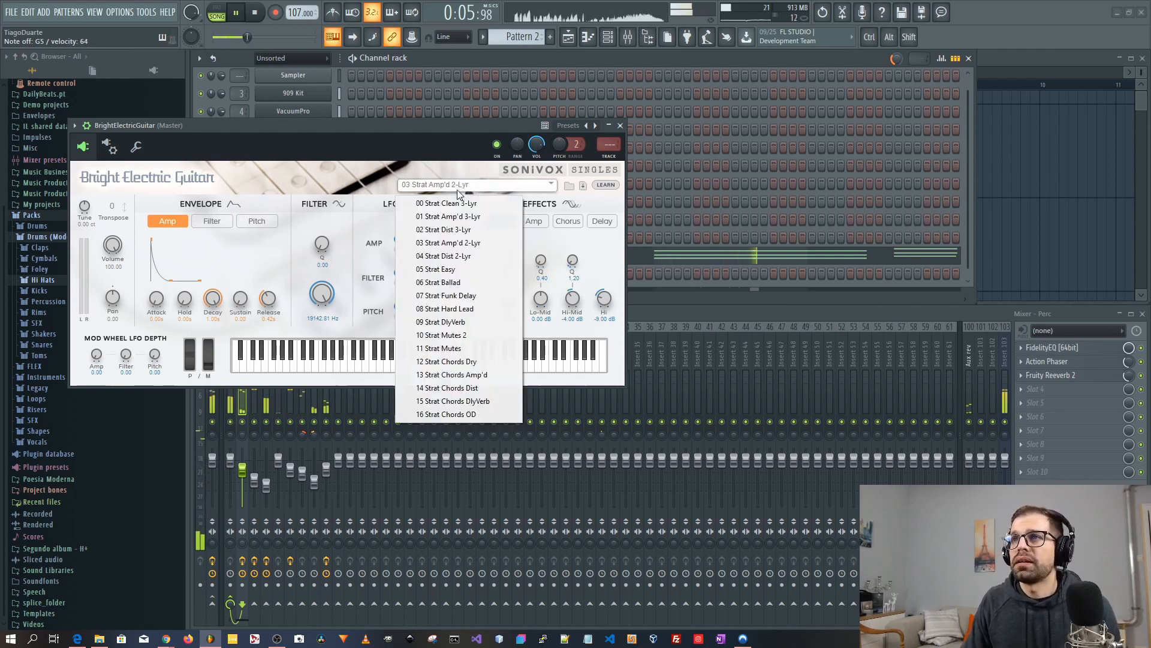
left_click(463, 204)
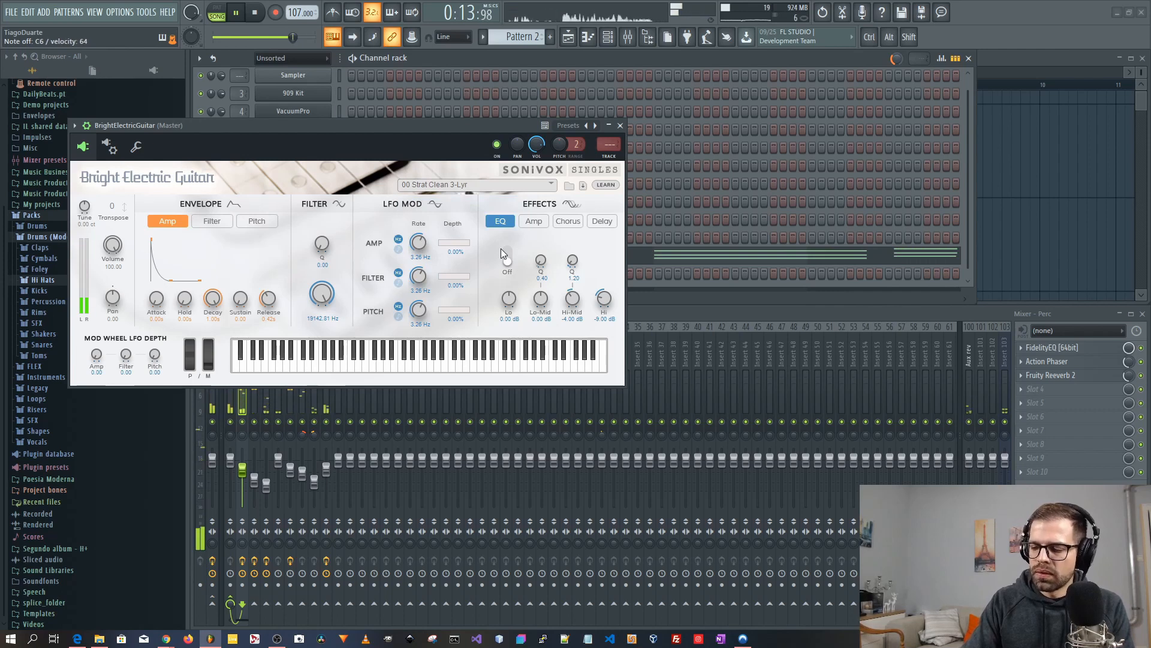
left_click(441, 186)
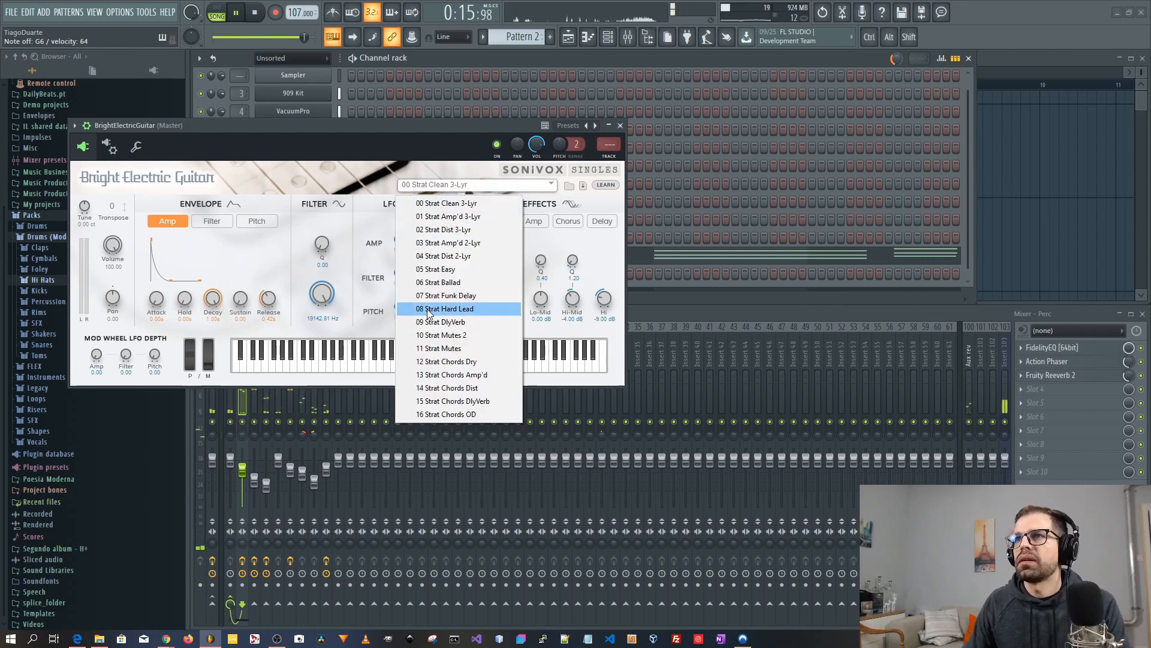
left_click(479, 300)
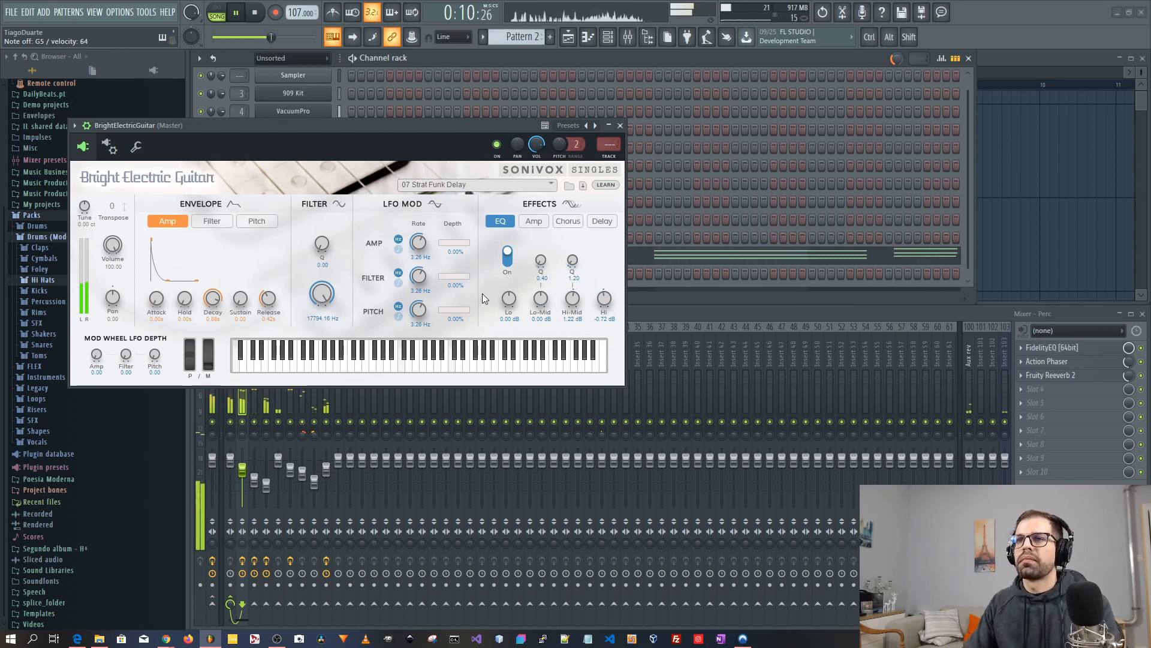
left_click(620, 125)
key("space")
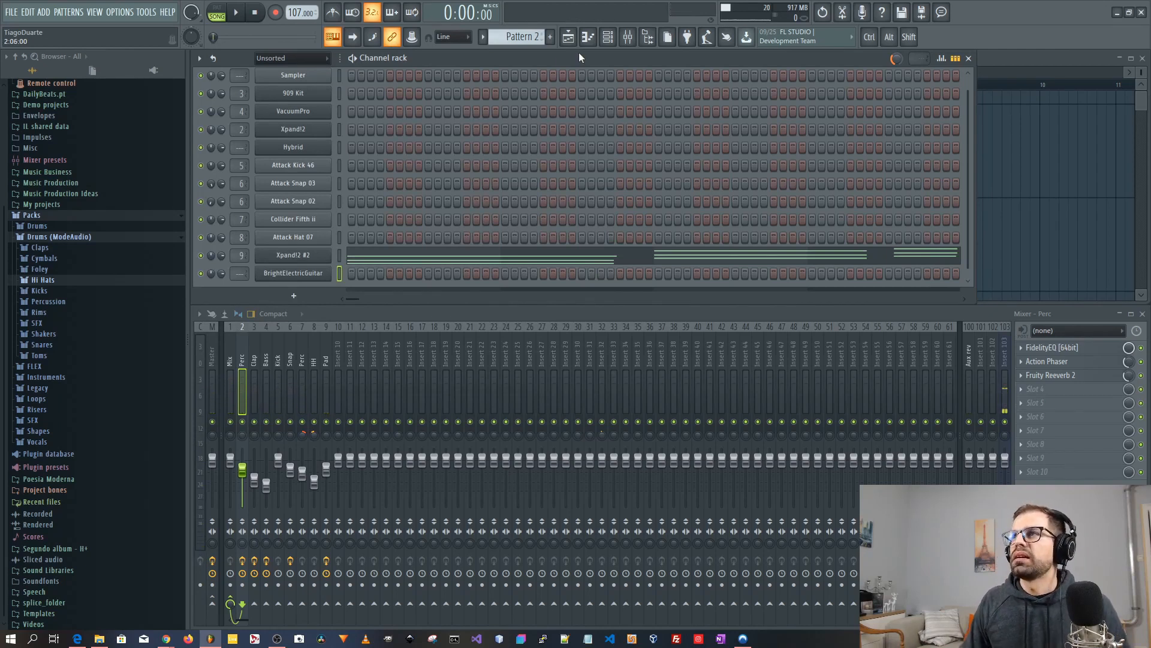
Step: Switch to Pattern 3, dump the last 2 minutes of the score log into it and review the BrightElectricGuitar notes in the piano roll
scroll(524, 35, "down", 1)
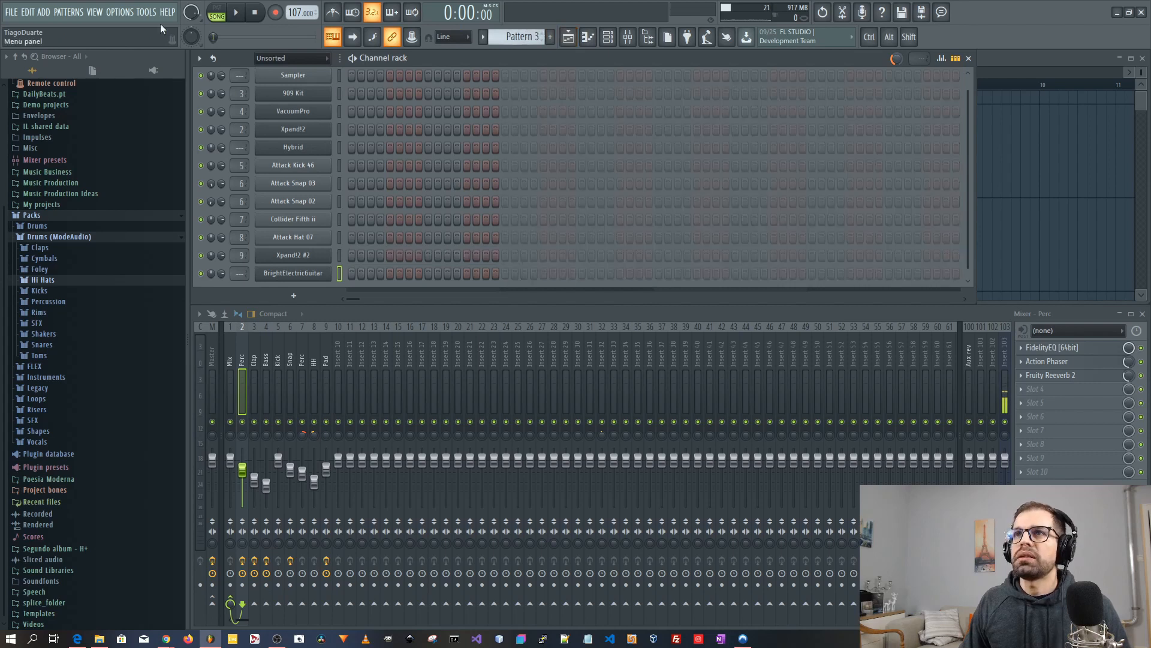
left_click(133, 12)
mouse_move(196, 131)
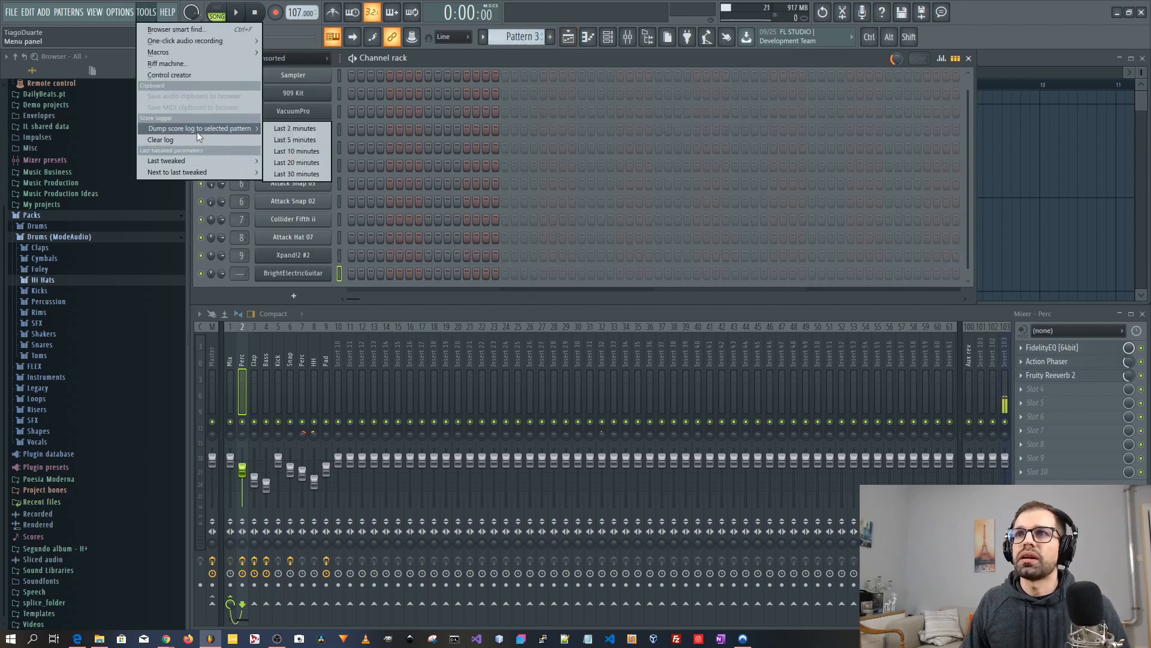
left_click(283, 127)
left_click(534, 278)
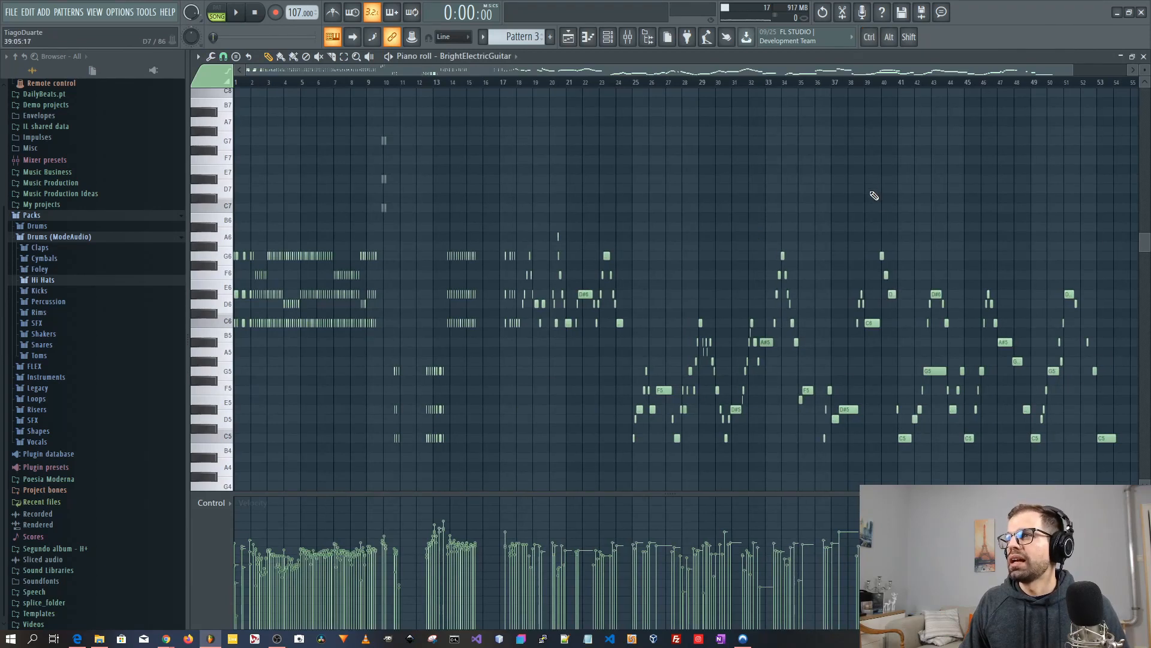
key("Escape")
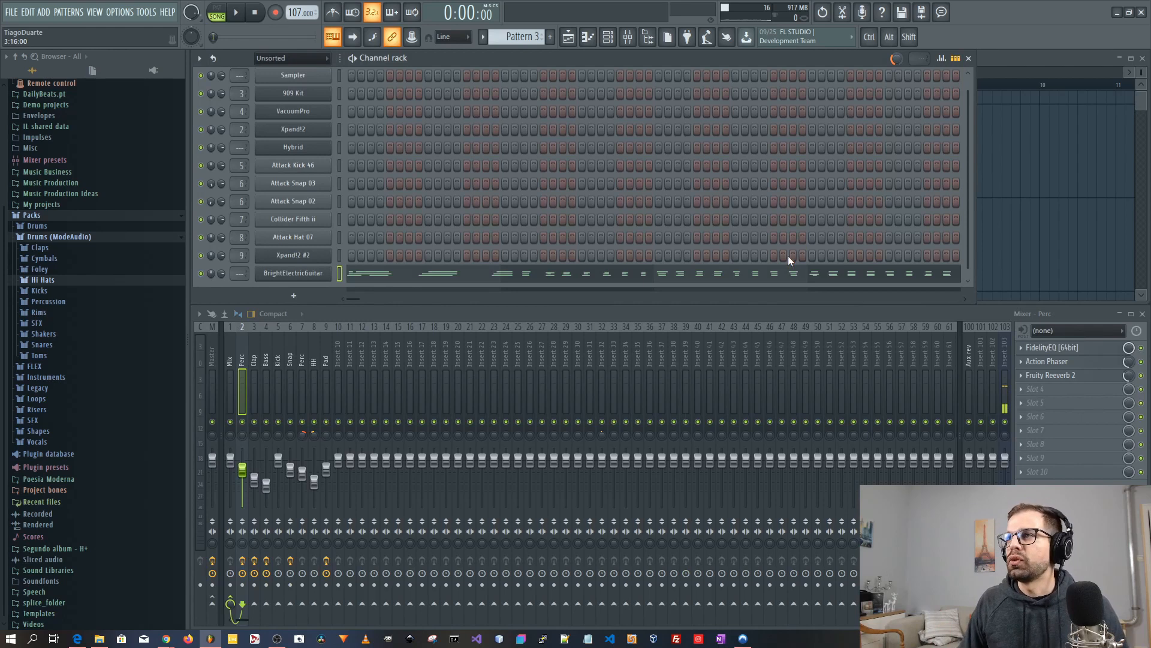
Step: Place a Pattern 3 clip at the start of playlist Track 3, review its full length and delete the clip
right_click(1038, 252)
right_click(901, 248, "ctrl")
scroll(899, 248, "down", 3, "ctrl")
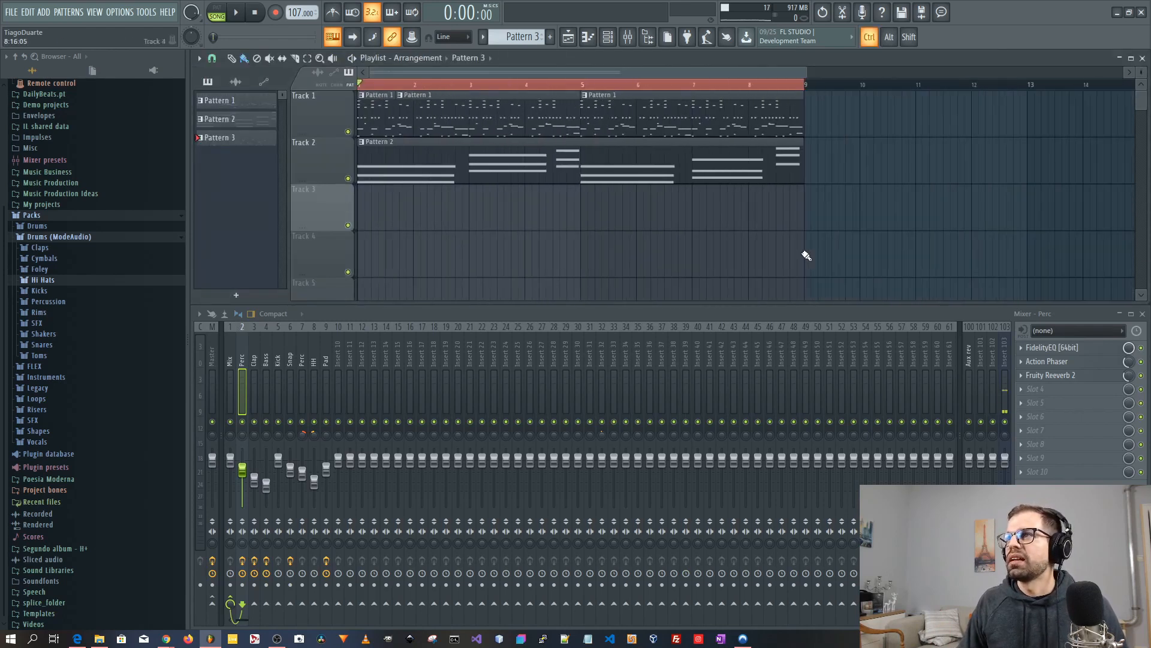
scroll(806, 256, "down", 2, "ctrl")
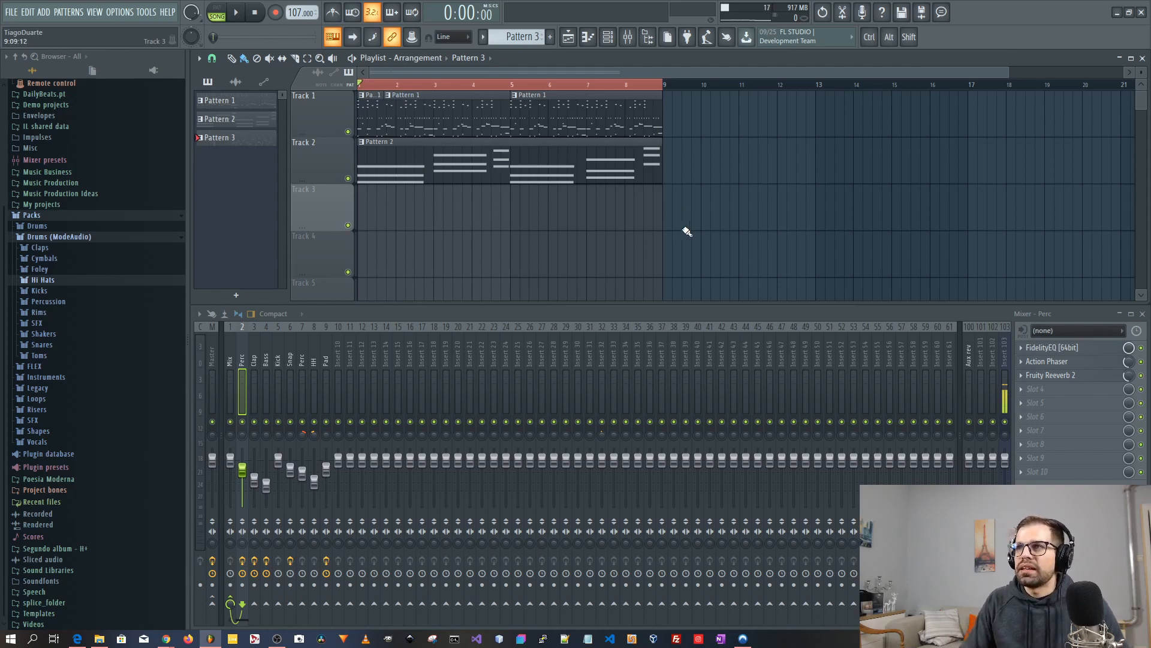
left_click(684, 215)
left_click_drag(776, 211, 420, 217)
scroll(768, 256, "down", 4)
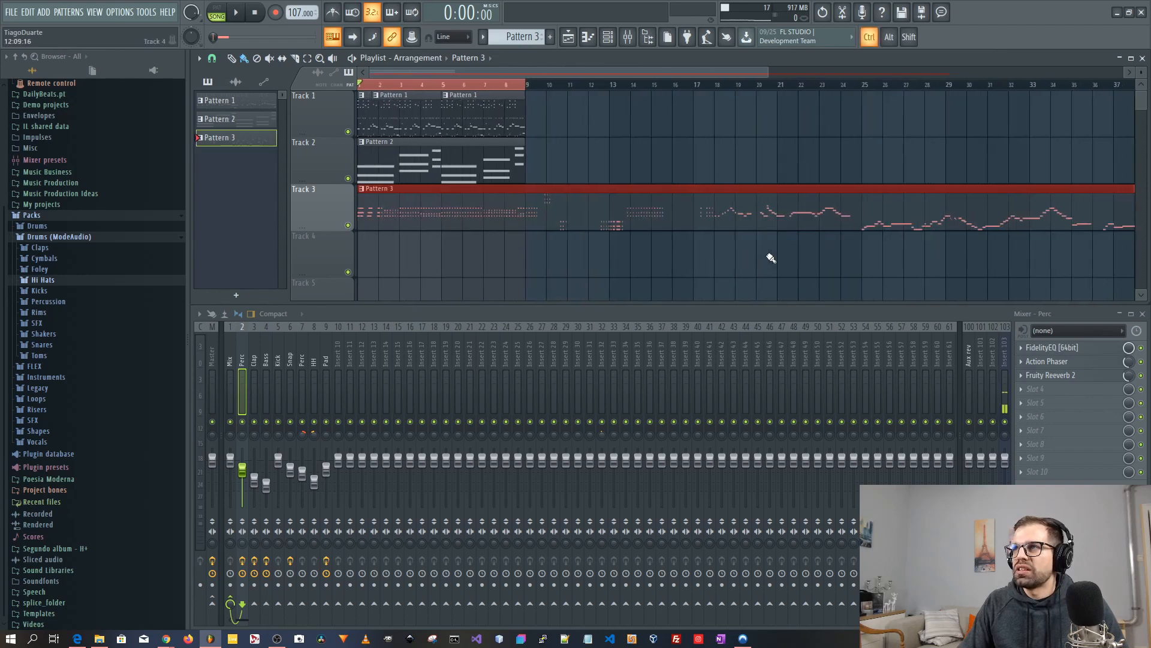
scroll(769, 257, "down", 3)
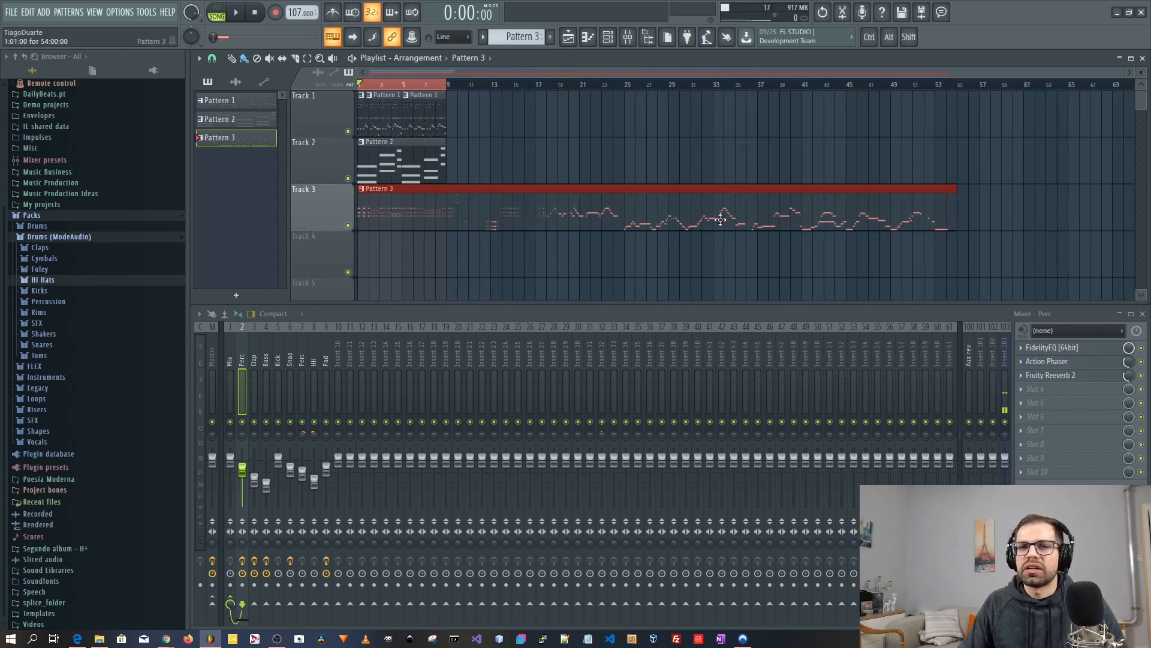
right_click(721, 219)
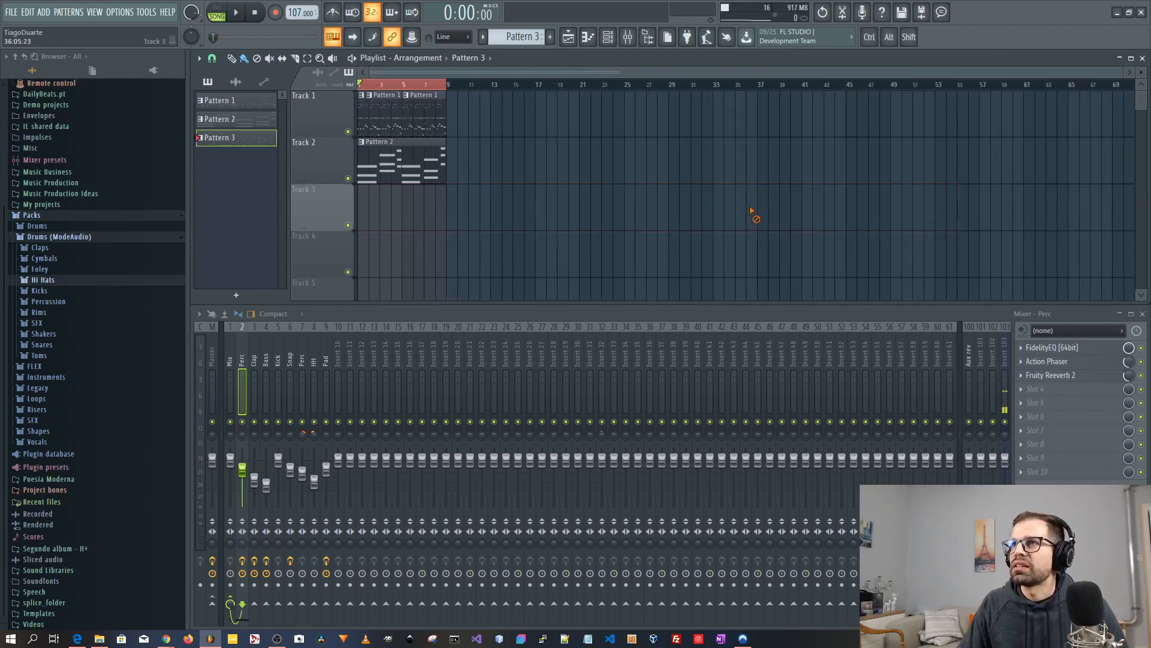
Step: Play back the eight-bar arrangement of Pattern 1 and Pattern 2 and stop it
scroll(565, 219, "up", 6)
scroll(573, 226, "down", 1)
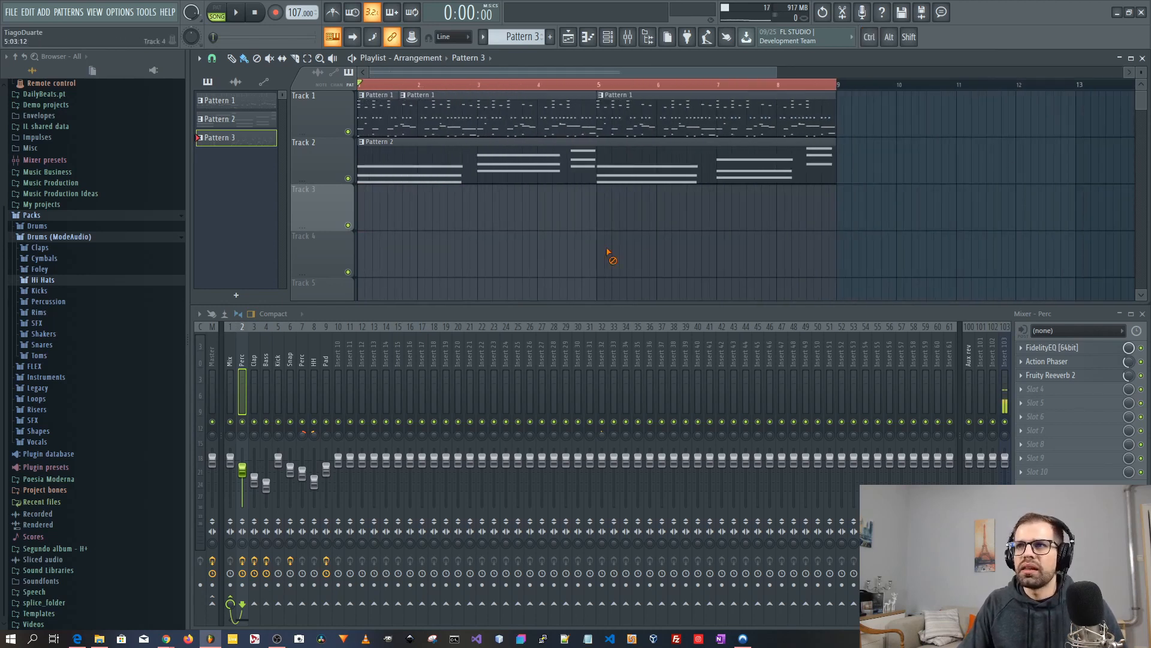
key("space")
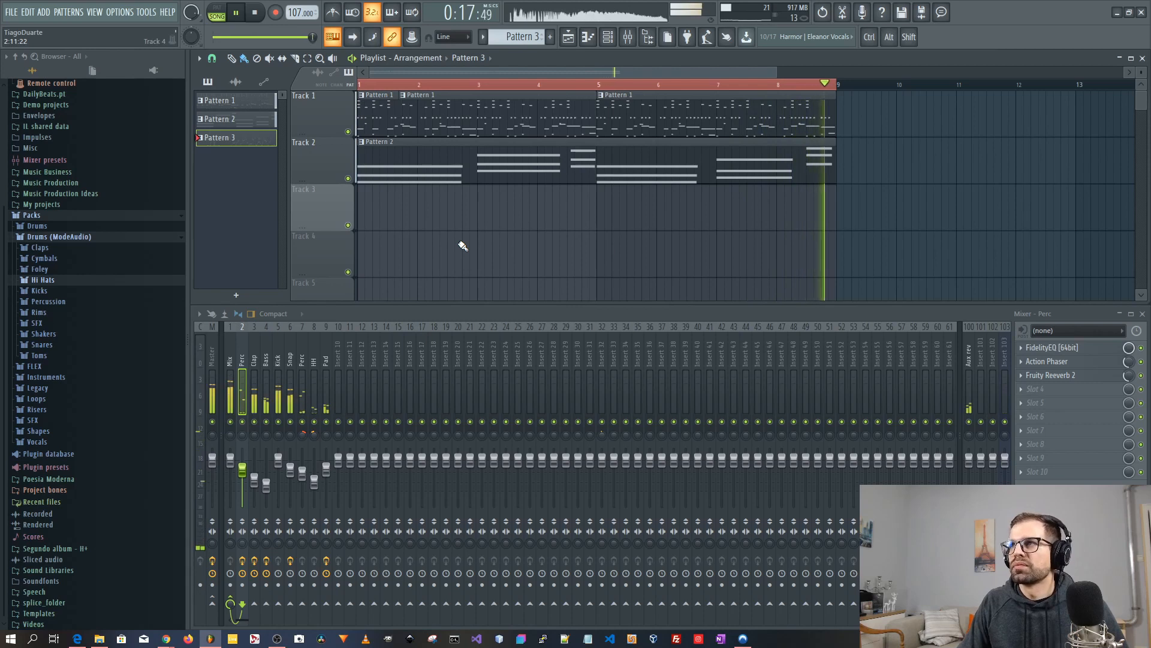
key("space")
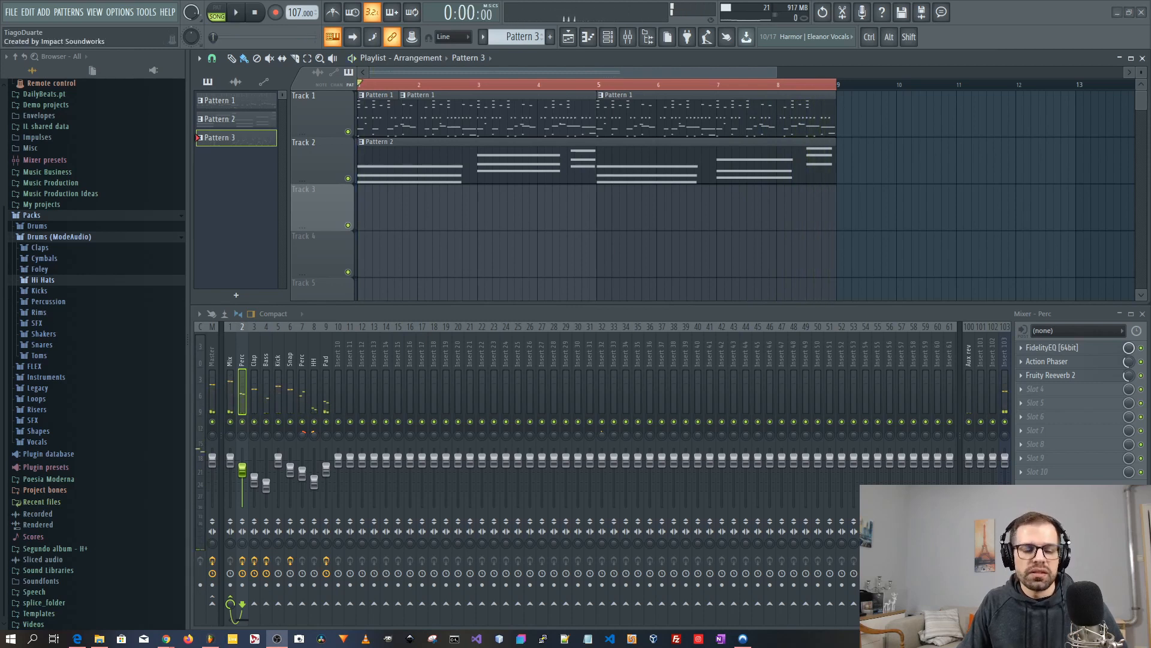